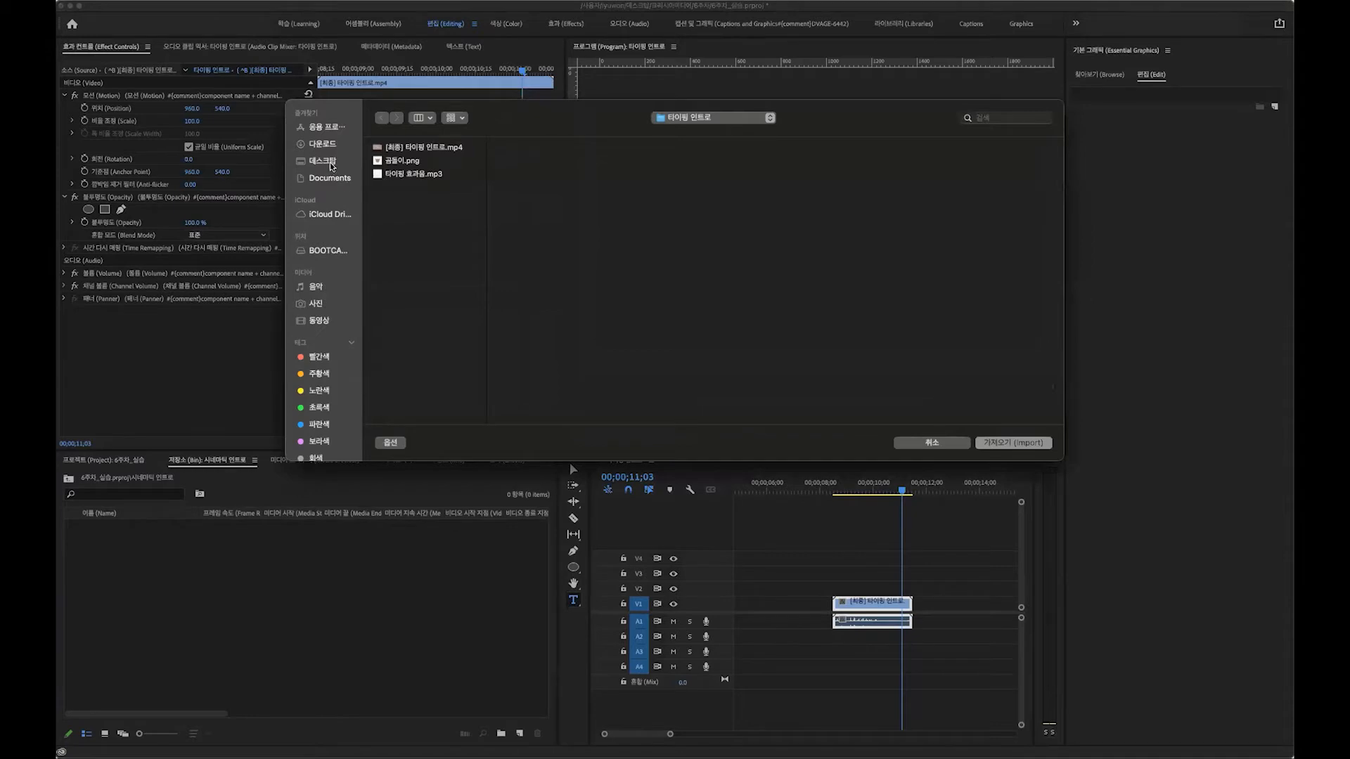
Import 풍경.mp4 and [최종] 시네마틱 인트로.mp4 from the 시네마틱 인트로 folder inside 6주차 into the bin.
left_click(431, 198)
left_click(530, 214)
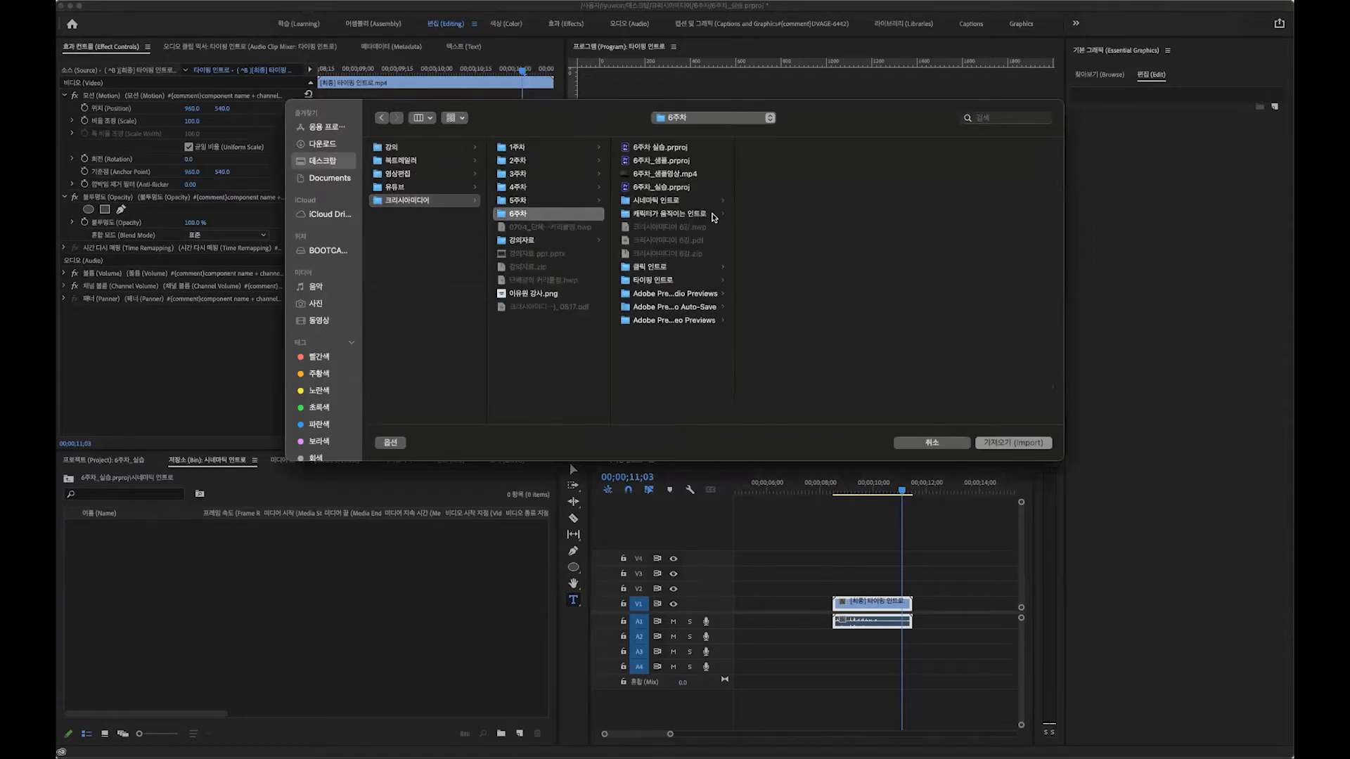
left_click(666, 201)
left_click(769, 162)
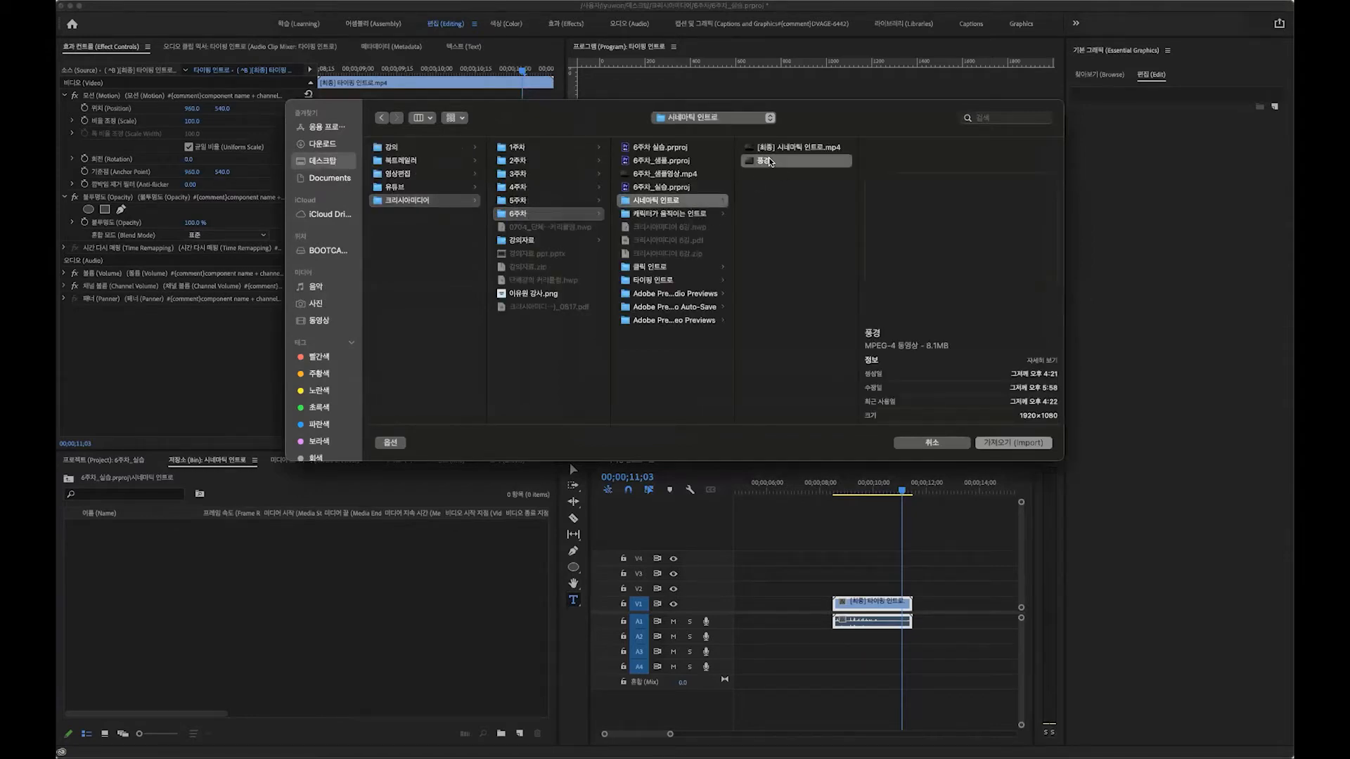
left_click(765, 148, "shift")
left_click(1003, 440)
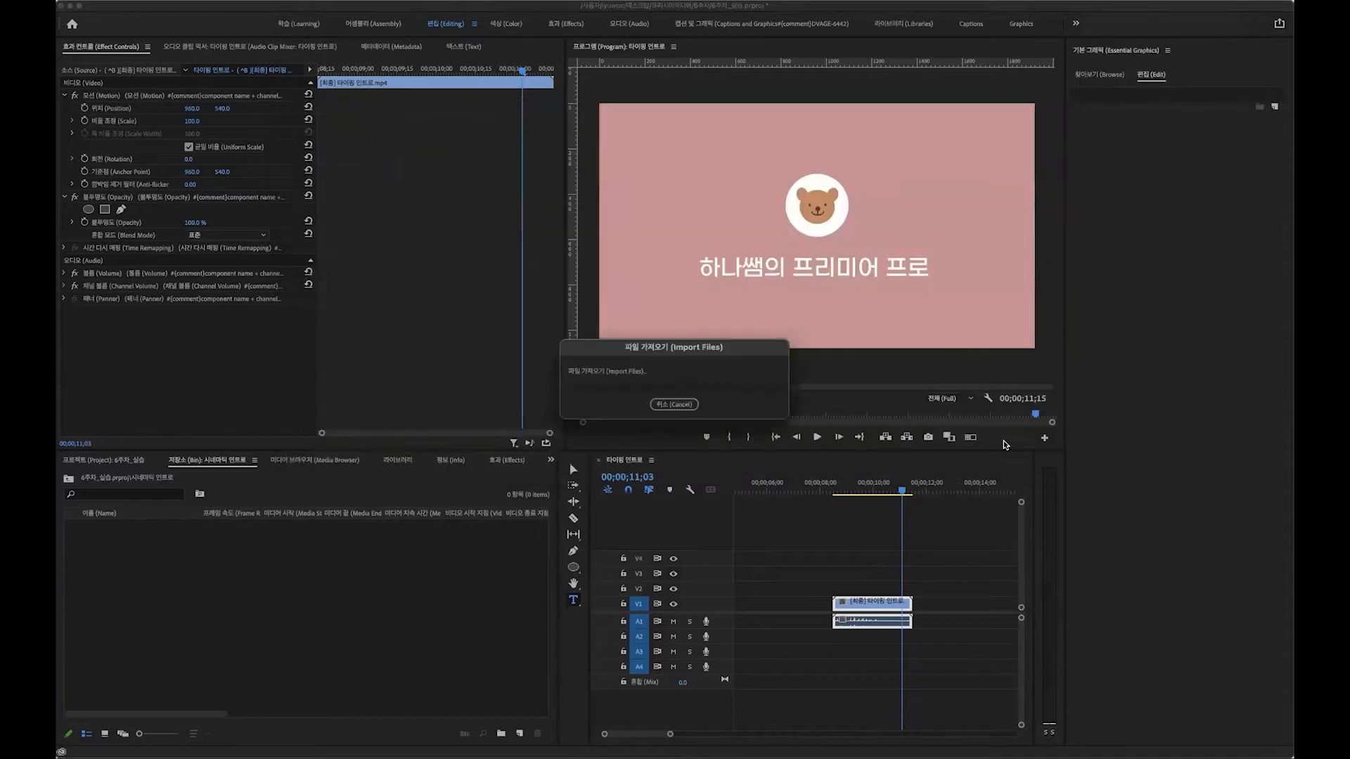
Create a new sequence from the ARRI 1080p 29.97 preset and name it 시네마틱 인트로.
left_click(180, 648)
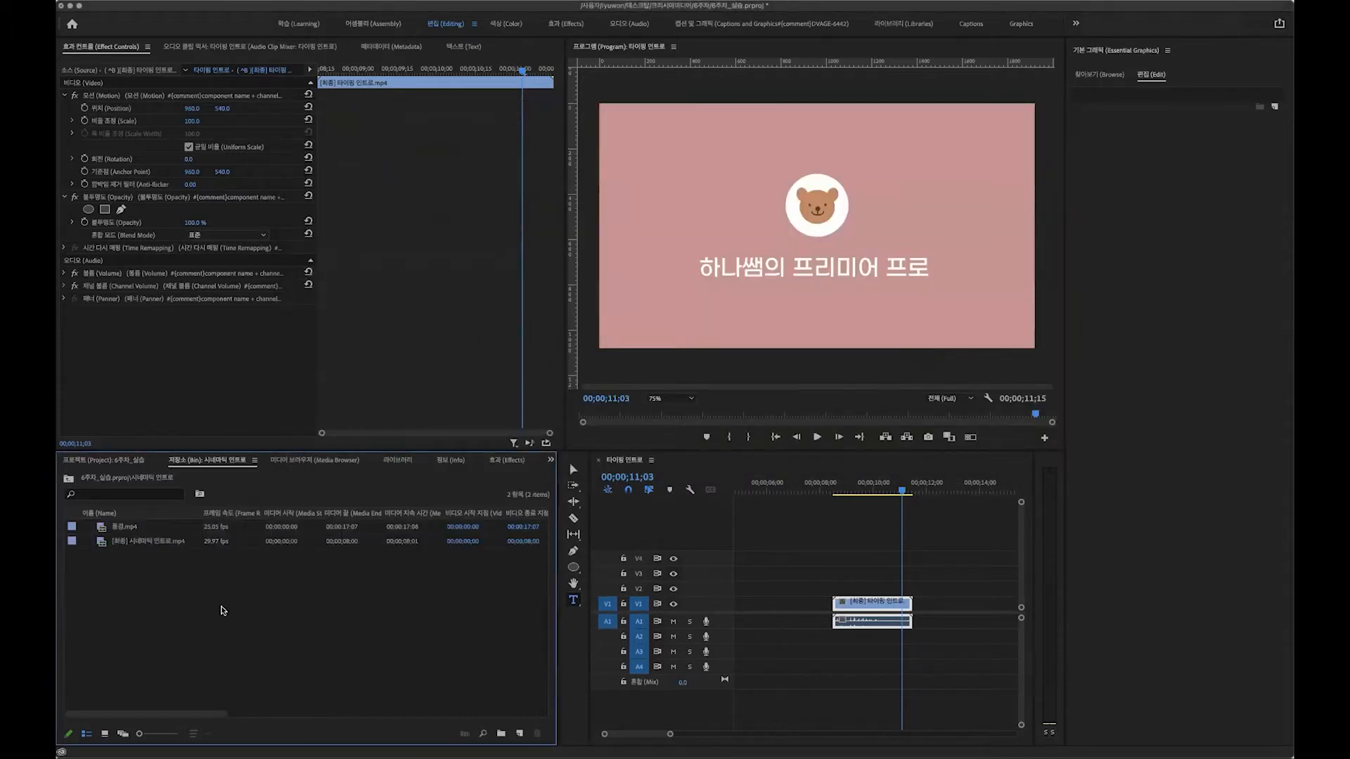
key("super+n")
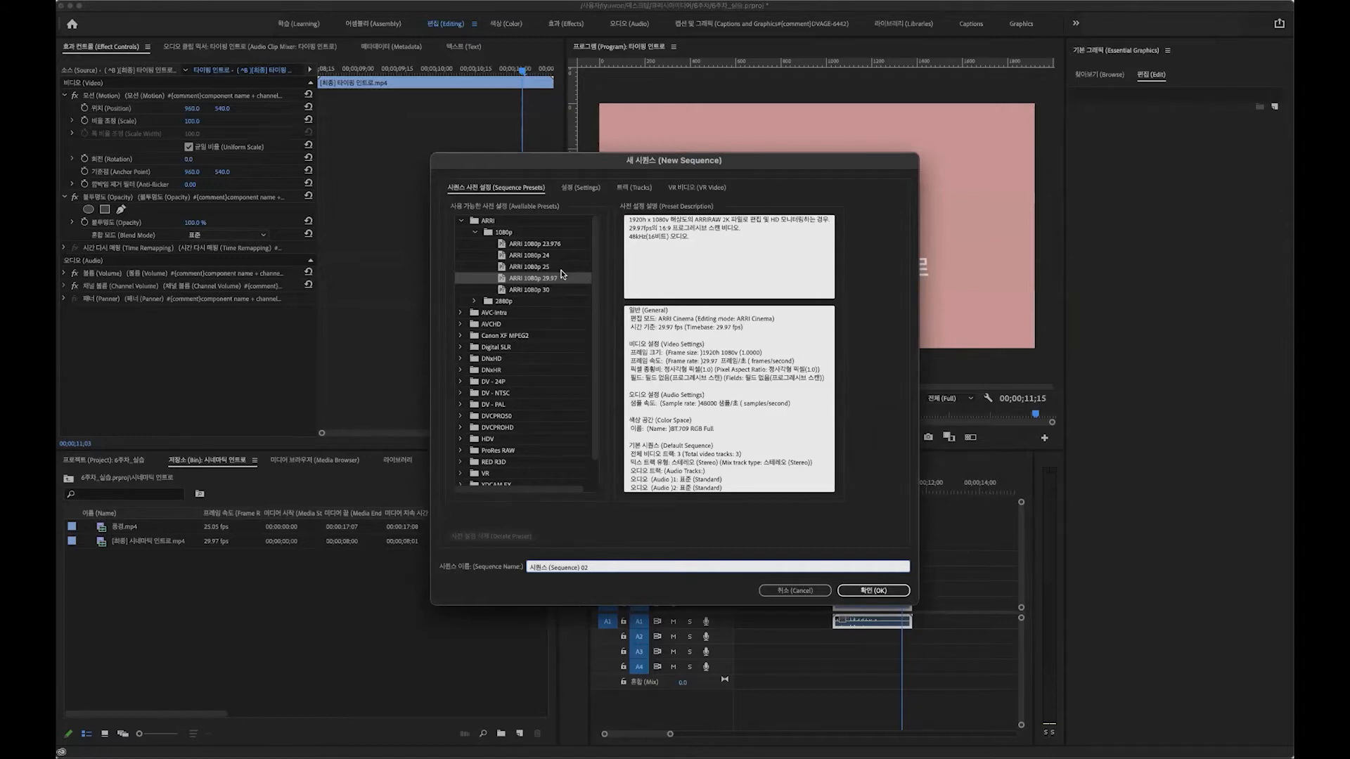
left_click_drag(600, 564, 464, 556)
type("시네마틱 인트로")
left_click(881, 596)
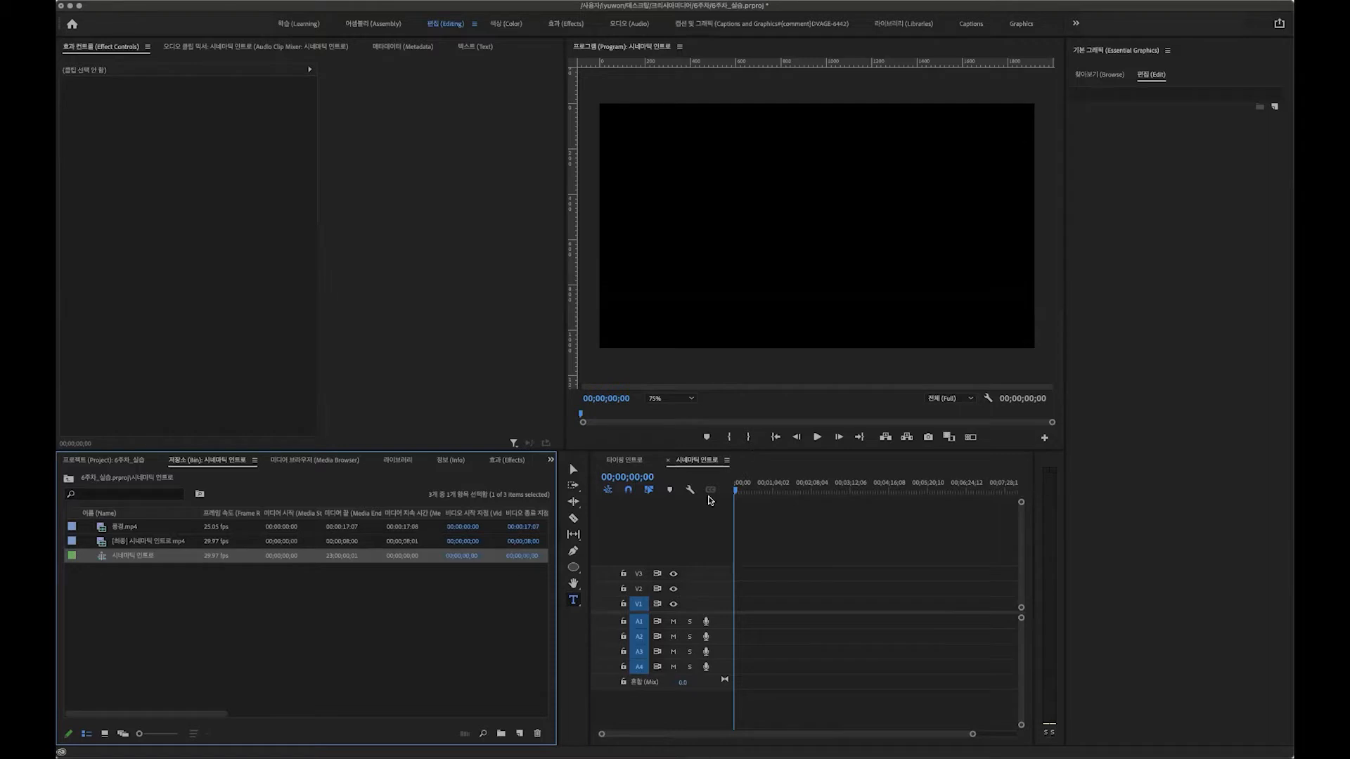
Look at the 타이핑 인트로 sequence from its start and return to the empty 시네마틱 인트로 sequence.
left_click(634, 459)
left_click(701, 459)
left_click(633, 459)
scroll(795, 504, "left", 3)
left_click(738, 487)
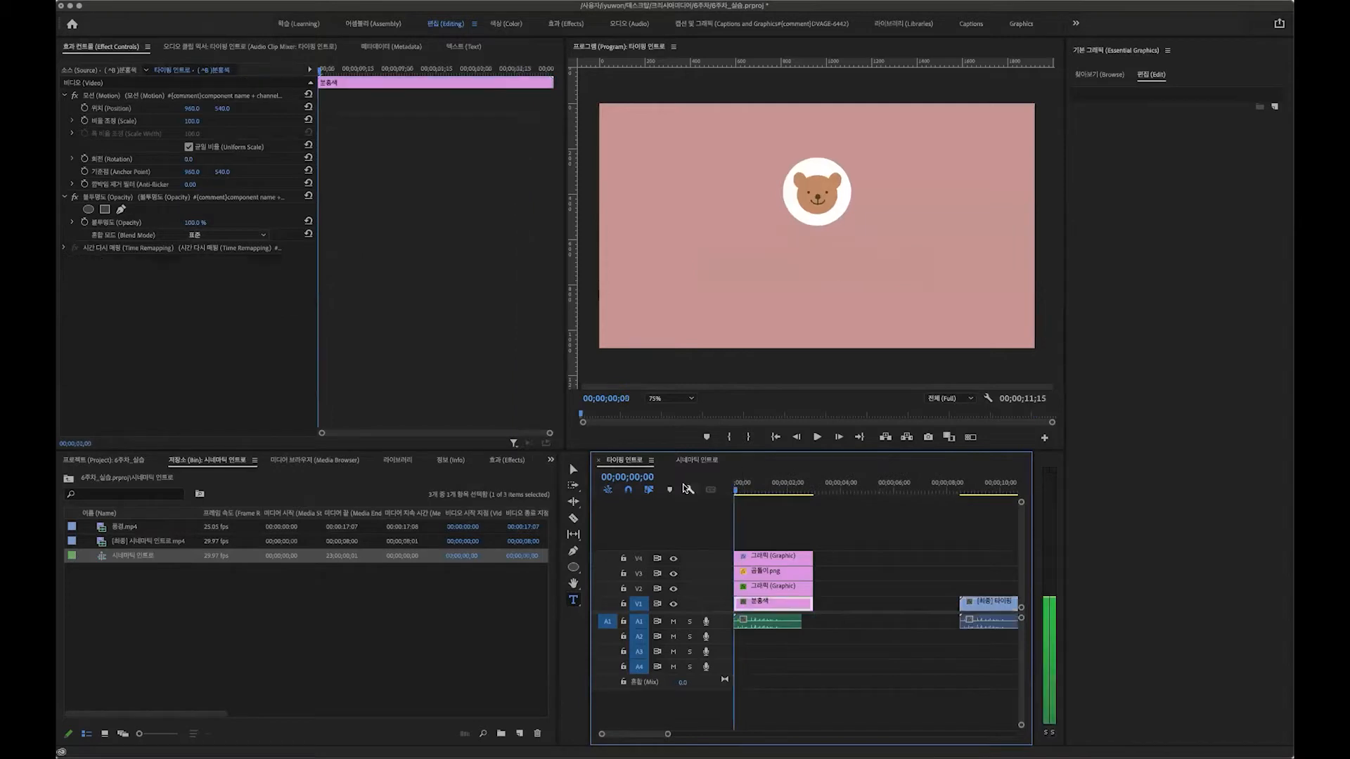
left_click(703, 463)
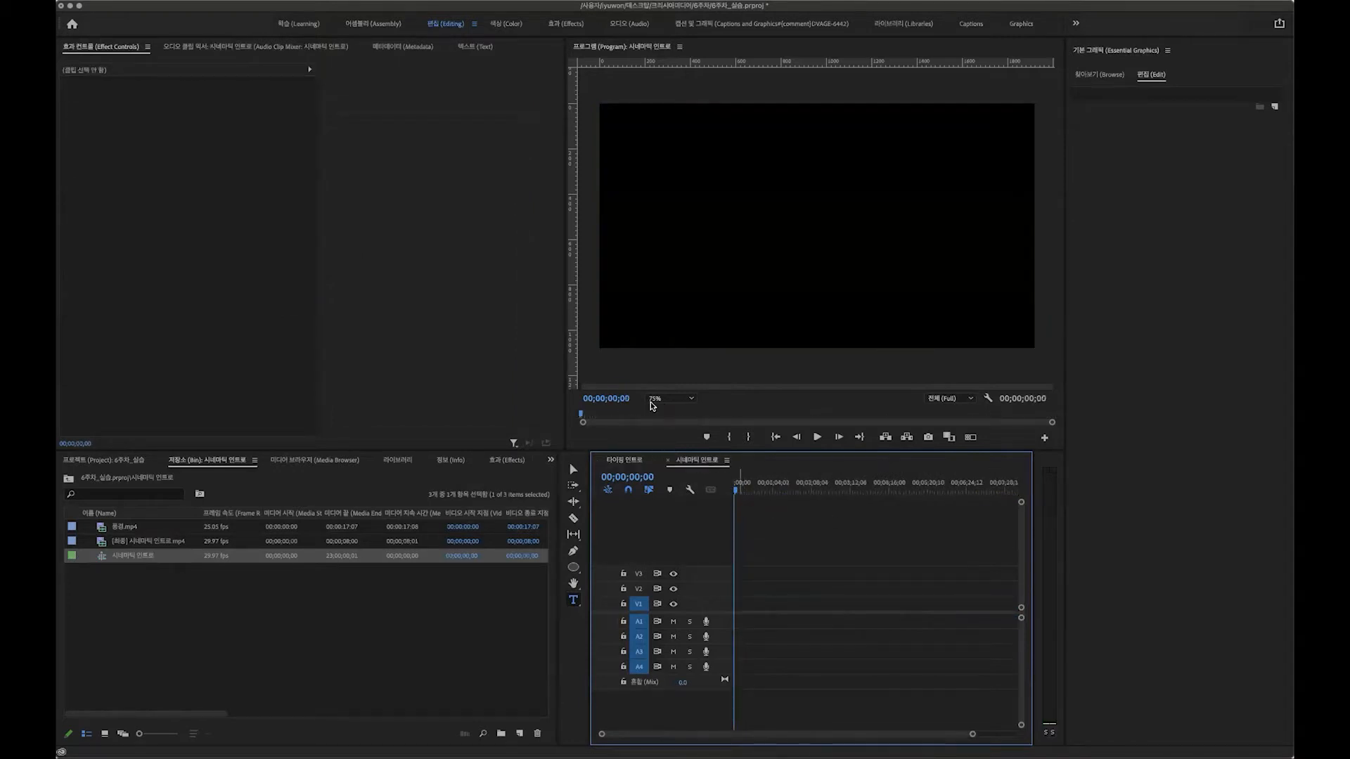
Place 풍경.mp4 at the start of track V1 and keep the existing sequence settings.
left_click(209, 637)
left_click(127, 527)
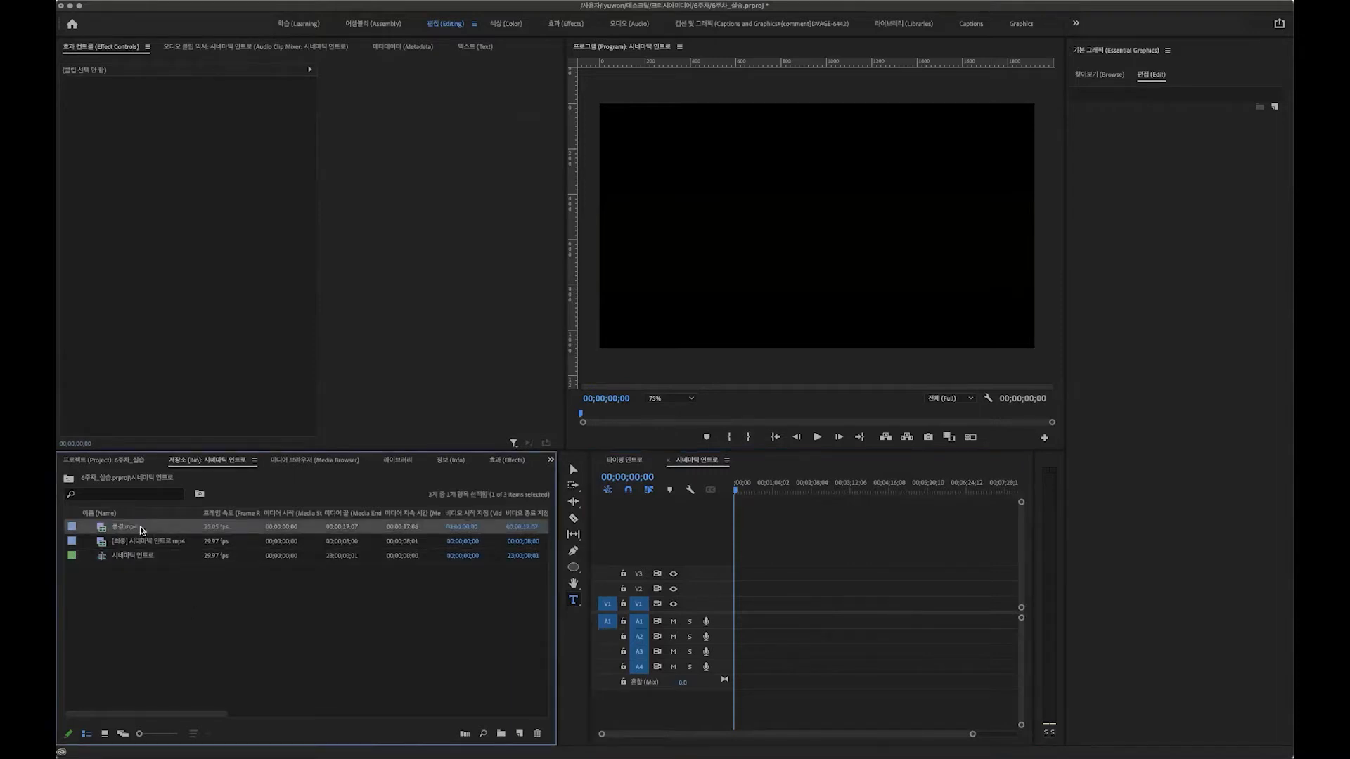
left_click_drag(118, 528, 740, 612)
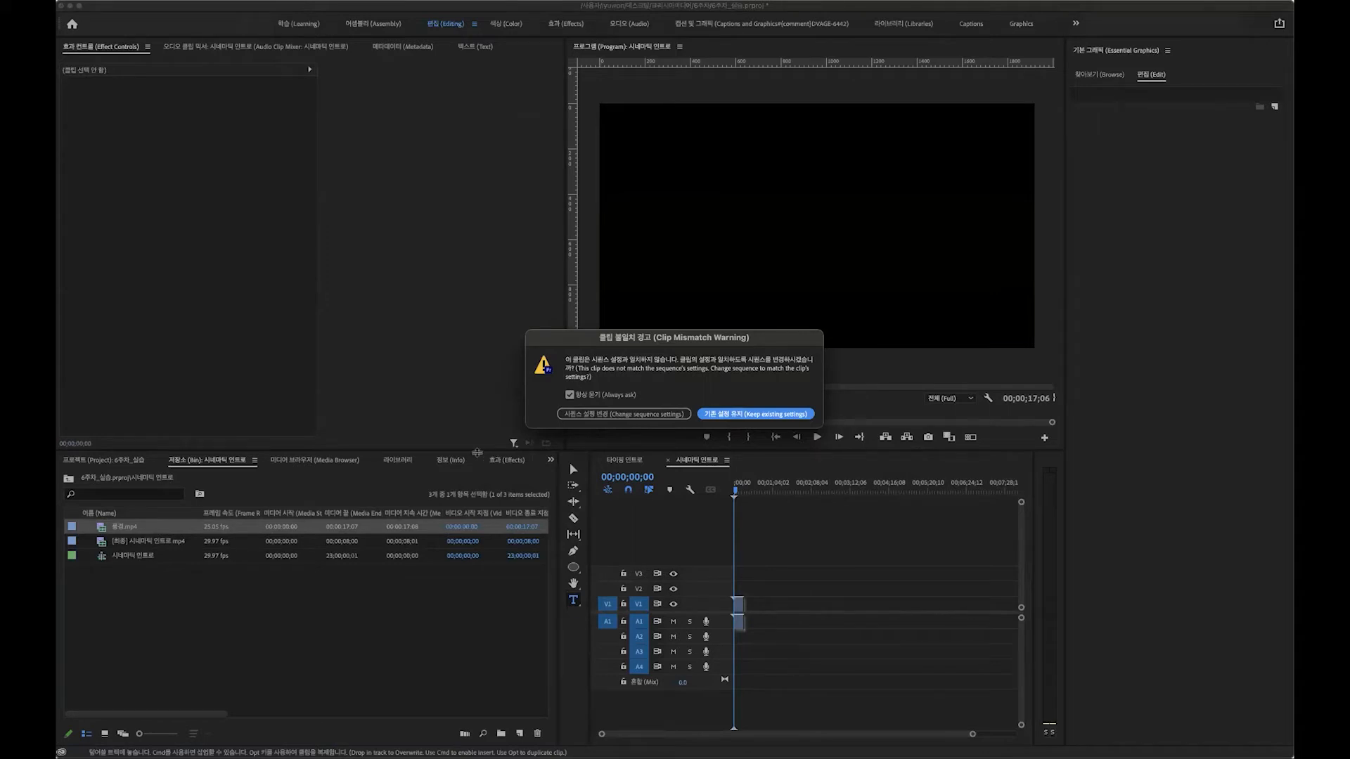
left_click(725, 416)
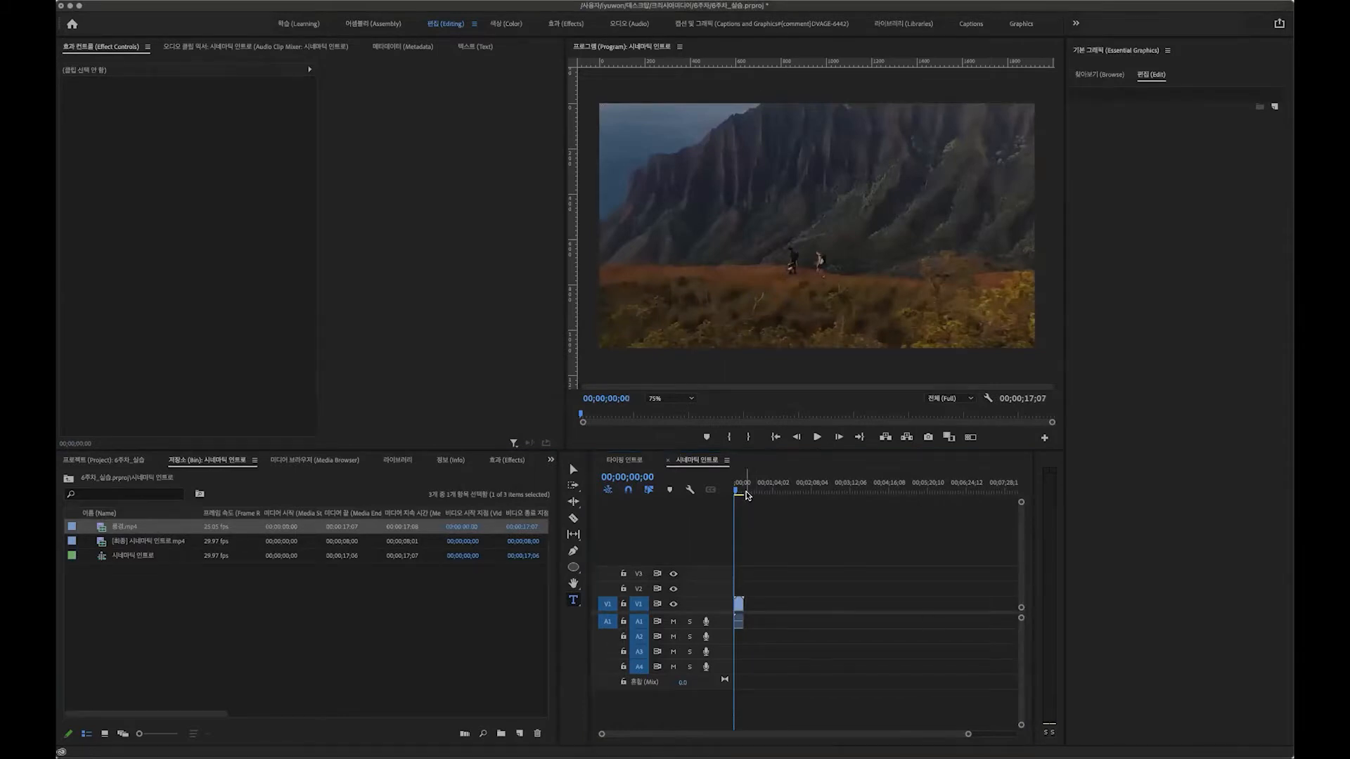
Preview the landscape clip in the sequence and return the playhead to the start.
left_click(913, 654)
key("space")
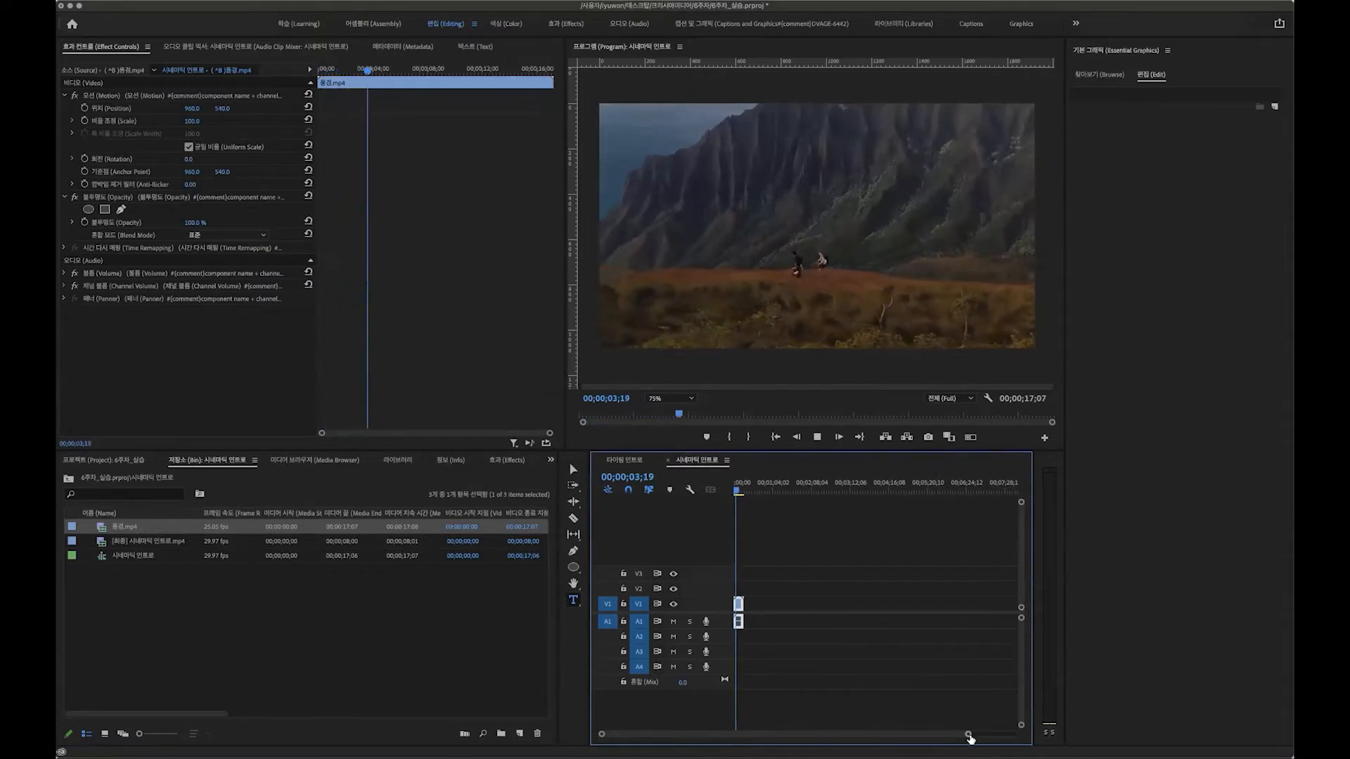
key("space")
left_click_drag(746, 492, 734, 492)
Open [최종] 시네마틱 인트로.mp4 in the Source Monitor, play the finished intro and replay it up to the title text.
left_click(136, 543)
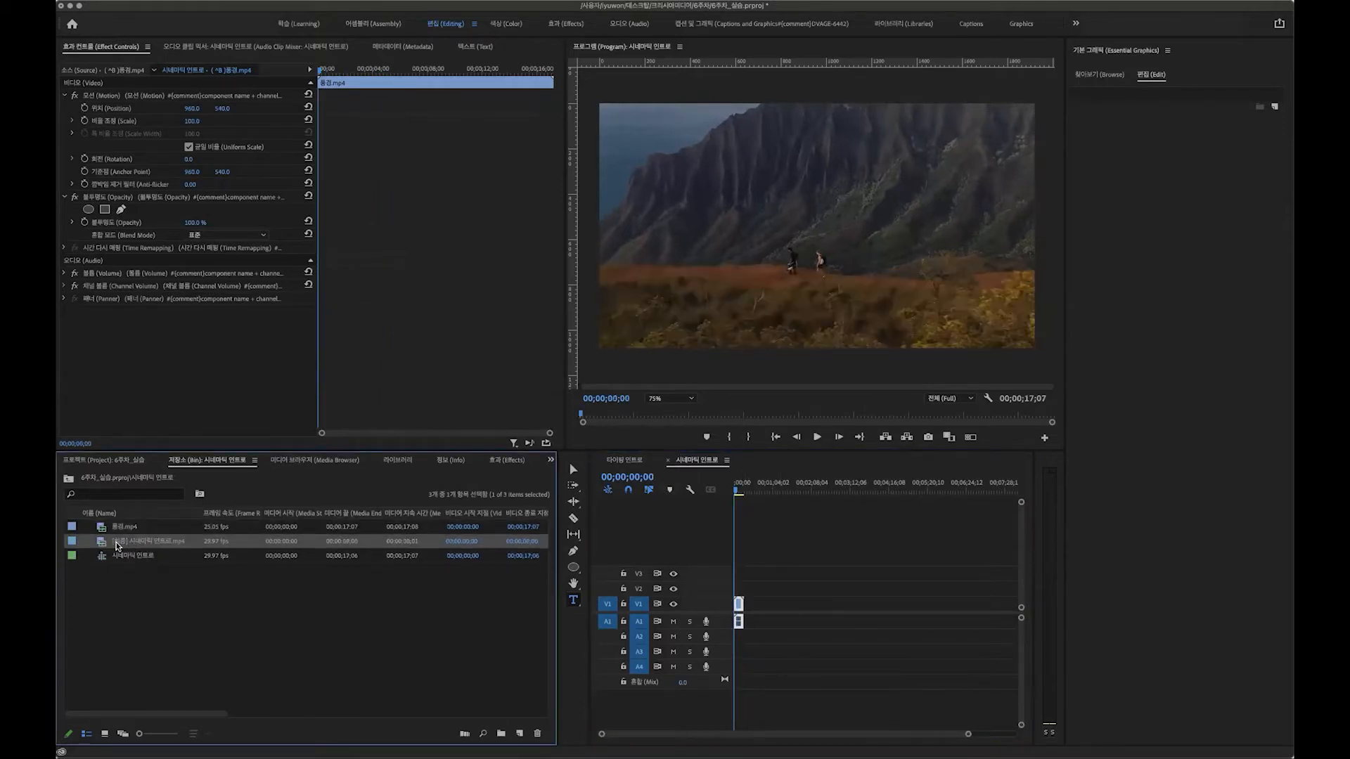
left_click(118, 545)
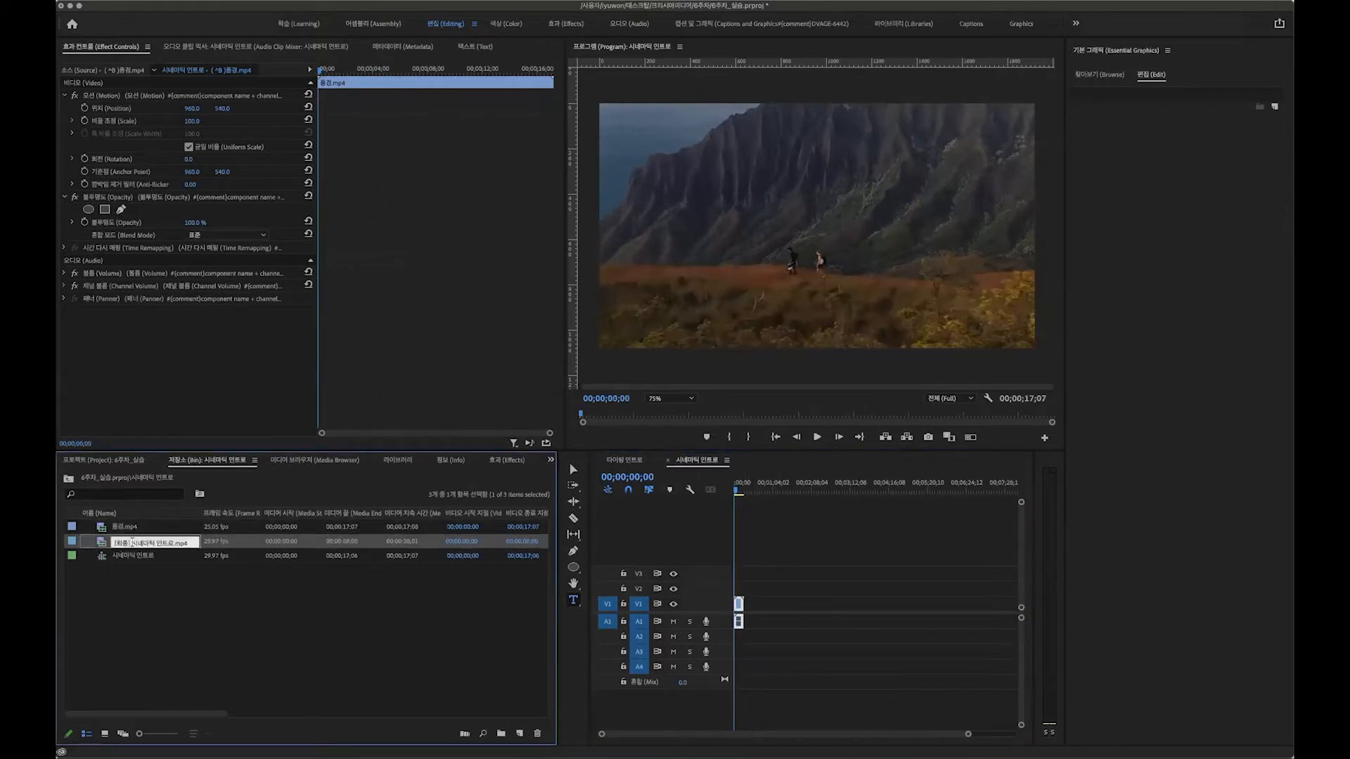
left_click(176, 577)
double_click(149, 545)
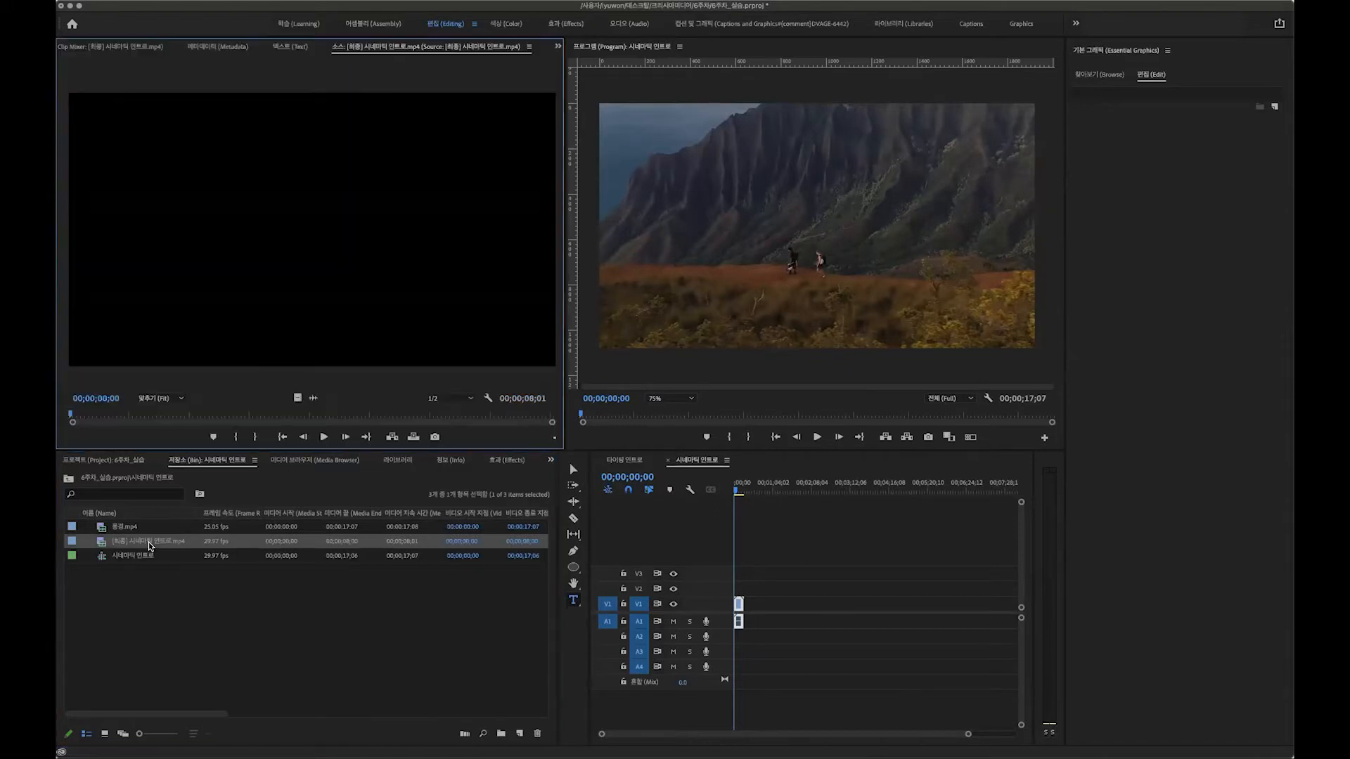
left_click(323, 436)
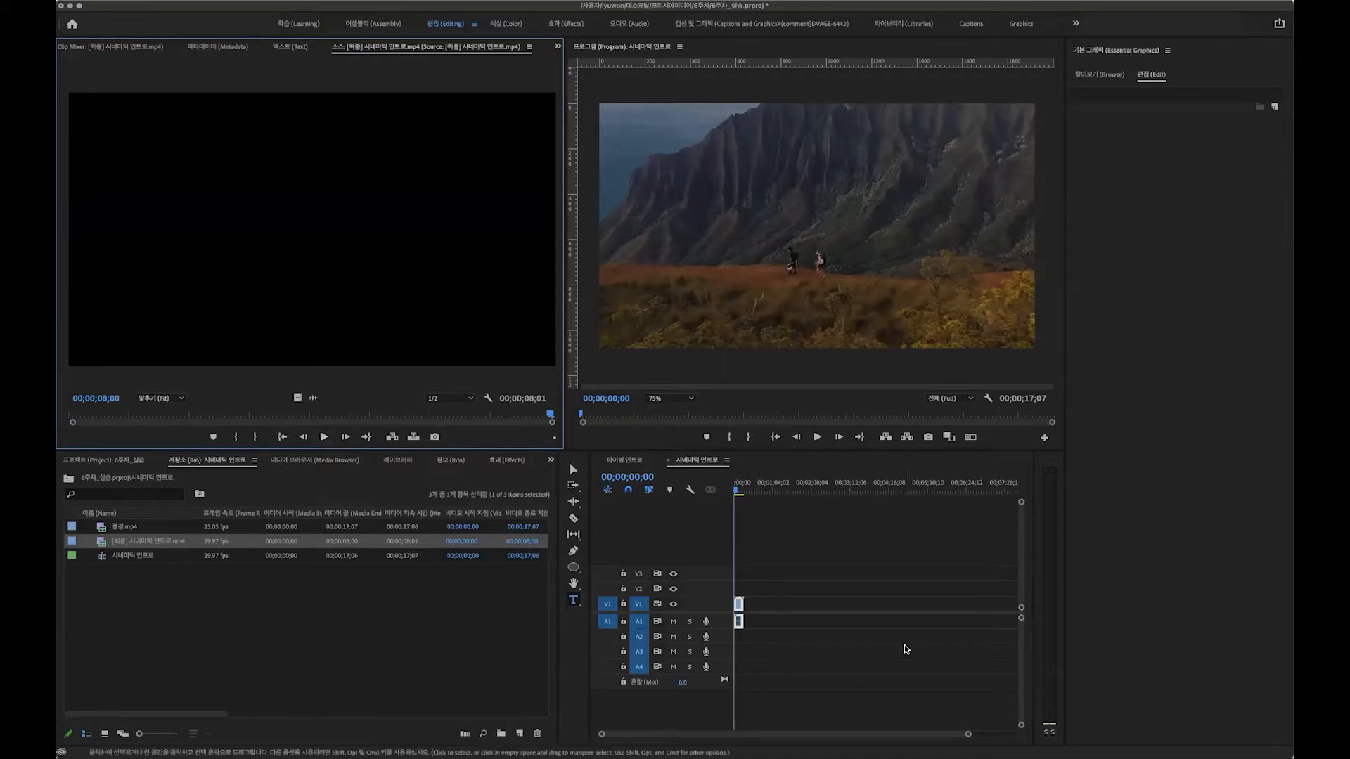
left_click_drag(549, 420, 62, 416)
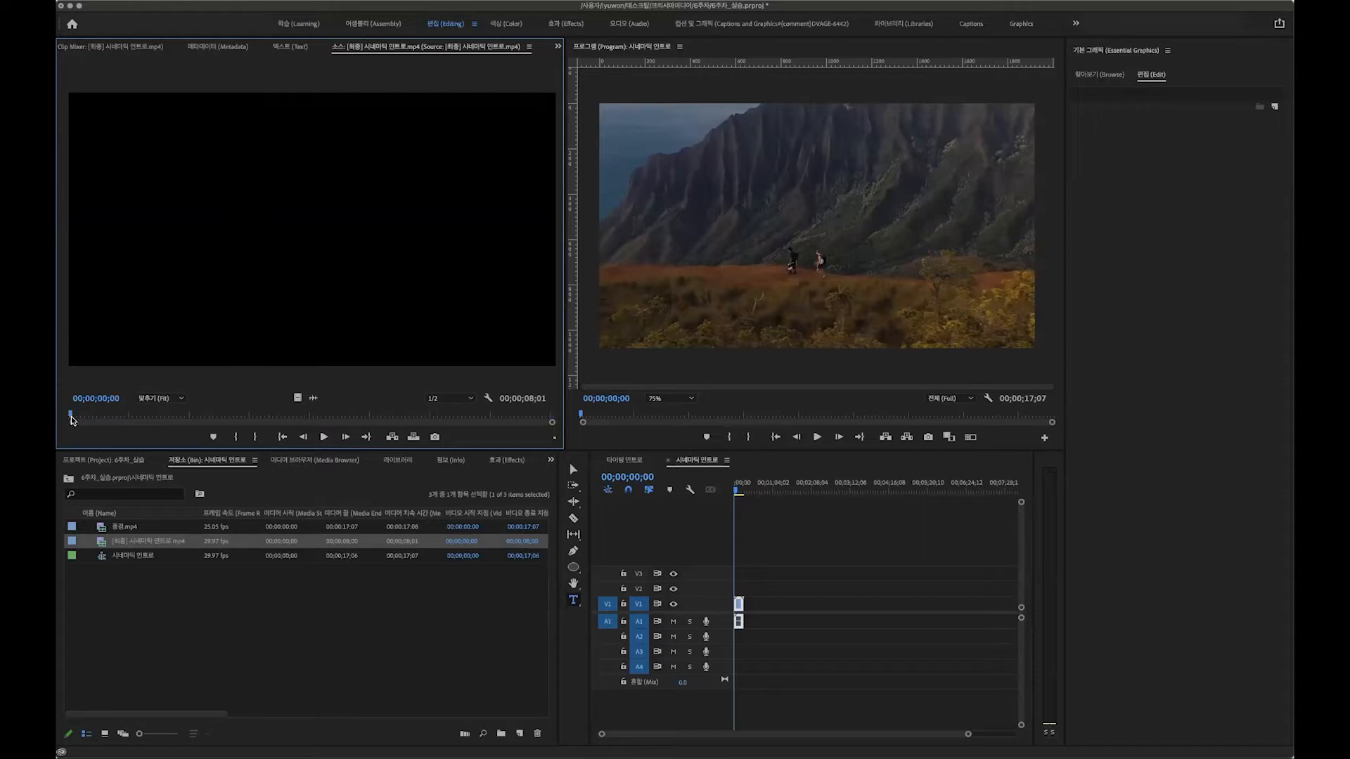
key("space")
left_click_drag(147, 405, 241, 373)
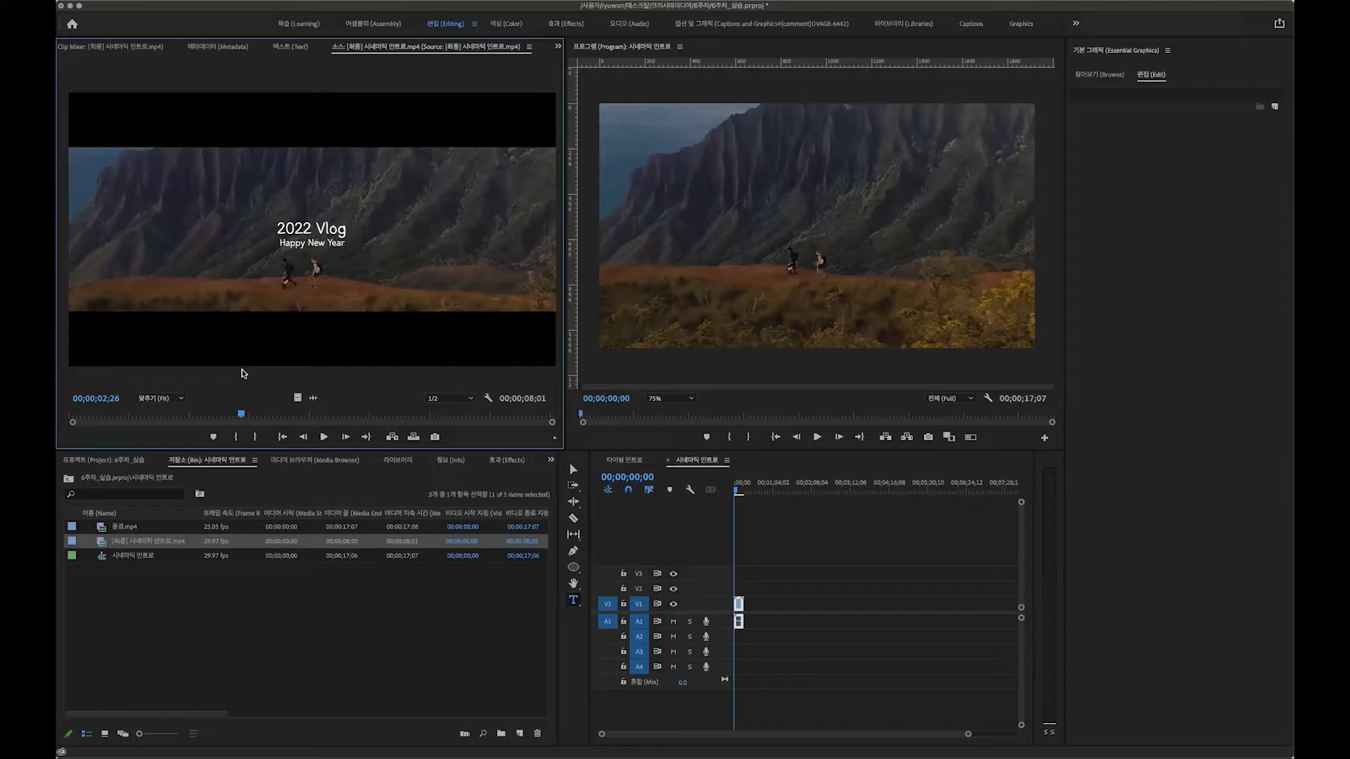
Start a new color matte at 1920 × 1080 with a 29.97 fps drop-frame timebase.
left_click(518, 734)
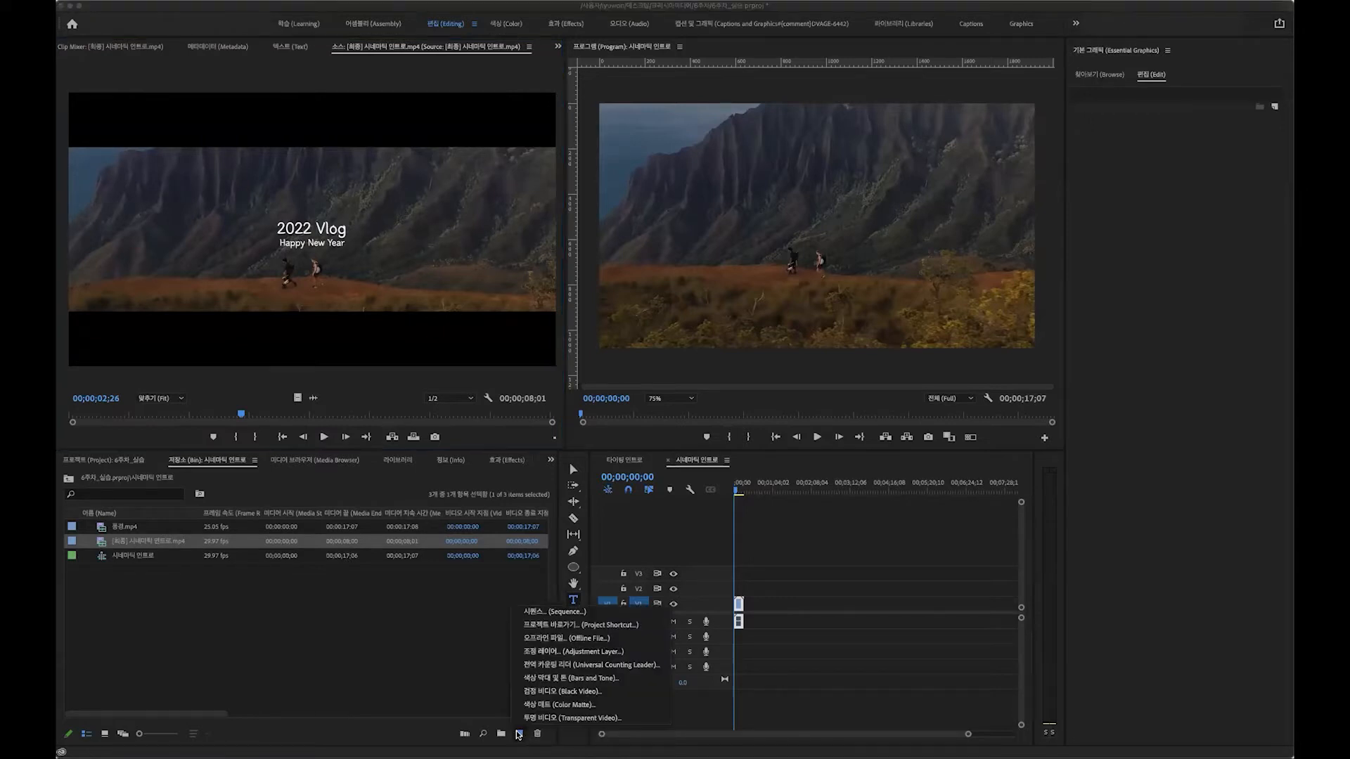
left_click(550, 704)
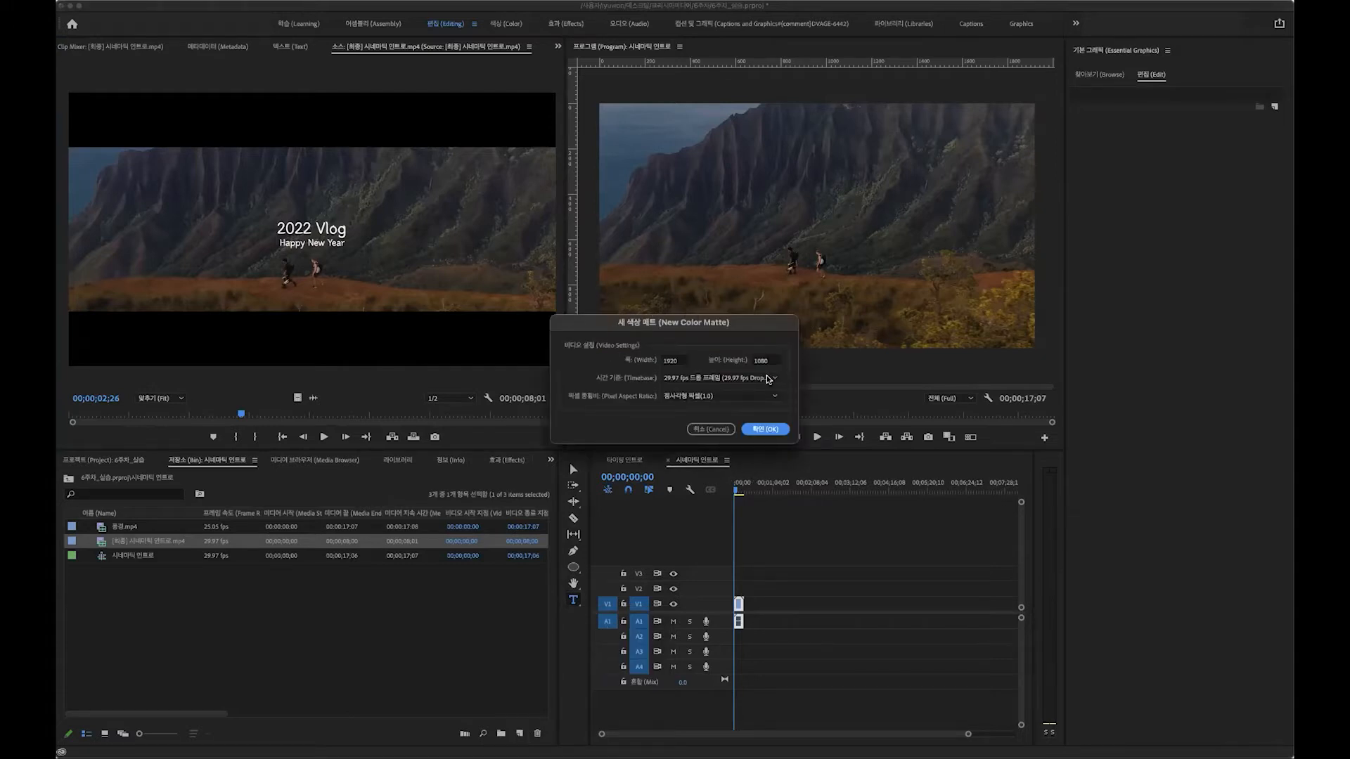
left_click(763, 431)
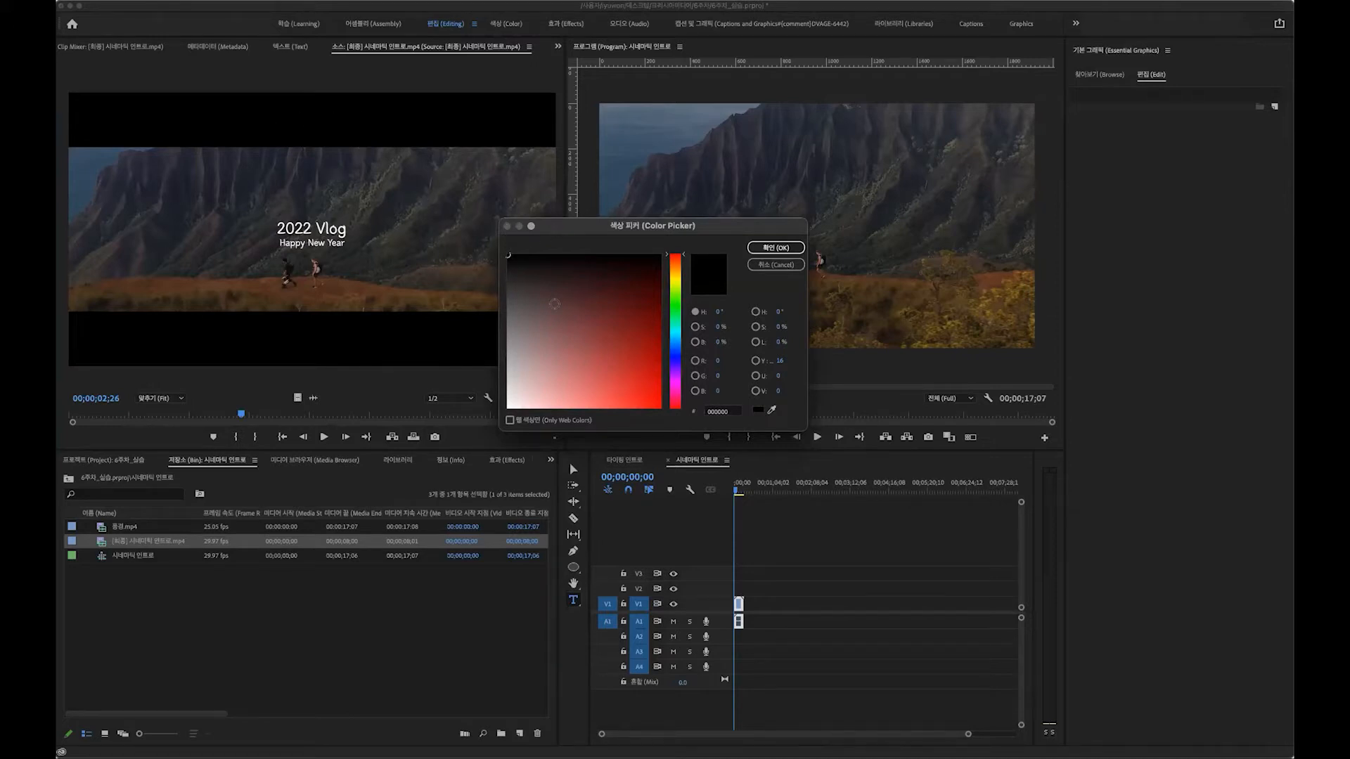
Try out white, yellow and other hues for the matte and go back to black.
left_click_drag(531, 303, 425, 554)
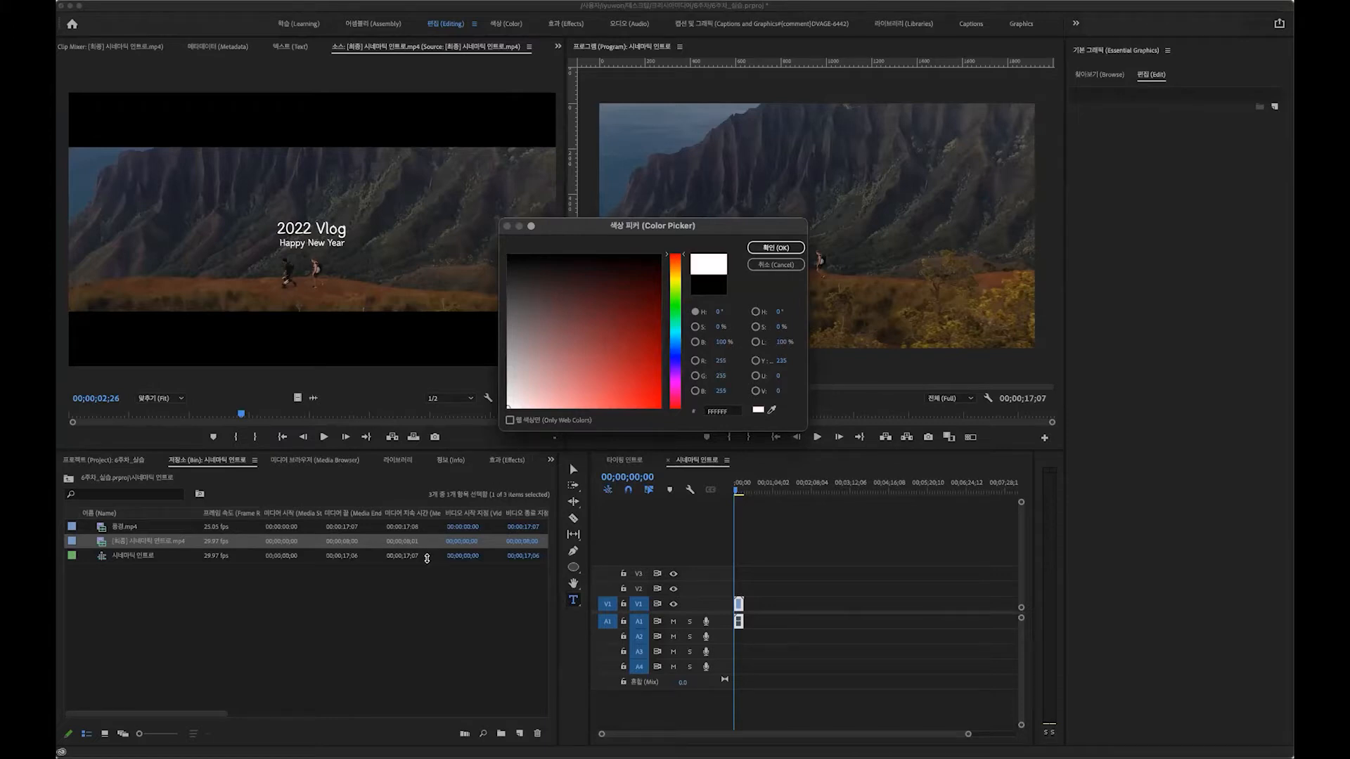
left_click(675, 277)
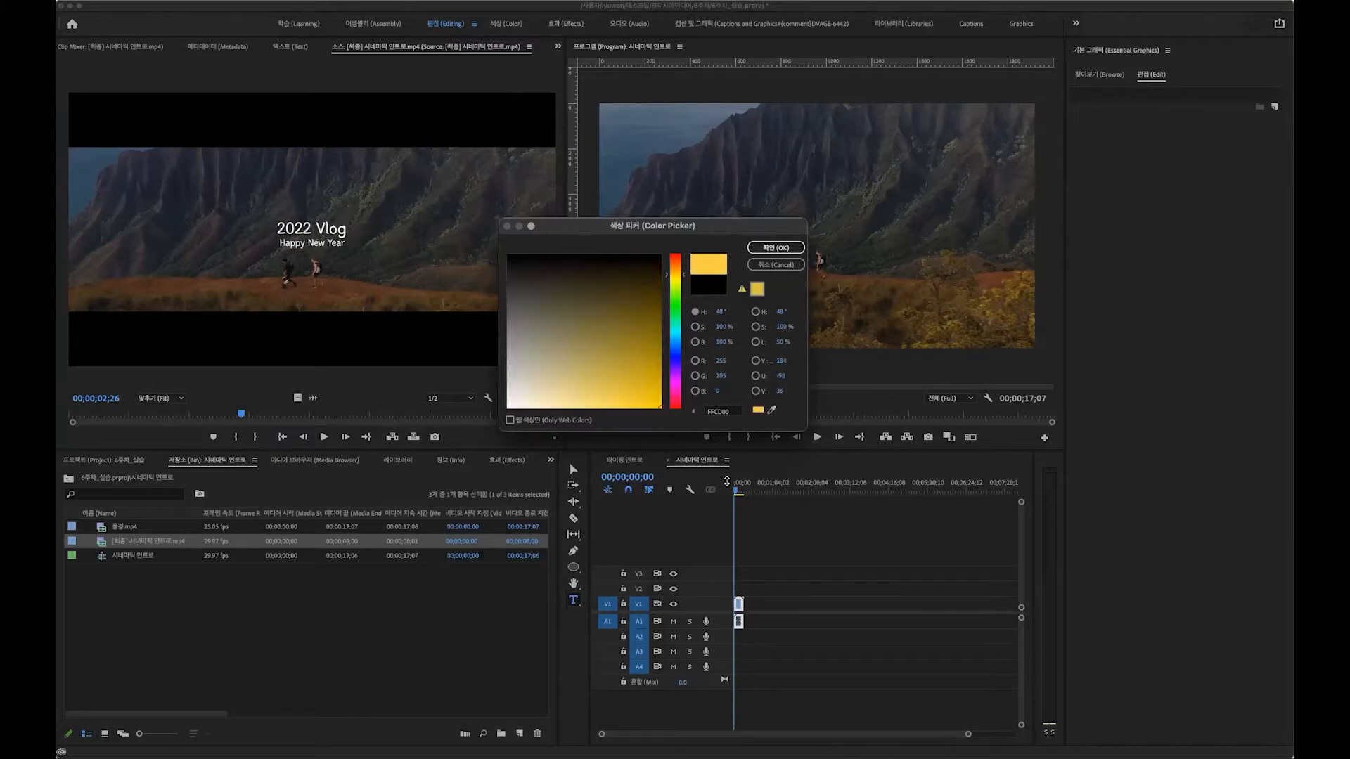
left_click(668, 377)
left_click_drag(611, 383, 539, 406)
left_click_drag(673, 308, 673, 252)
left_click_drag(526, 271, 455, 207)
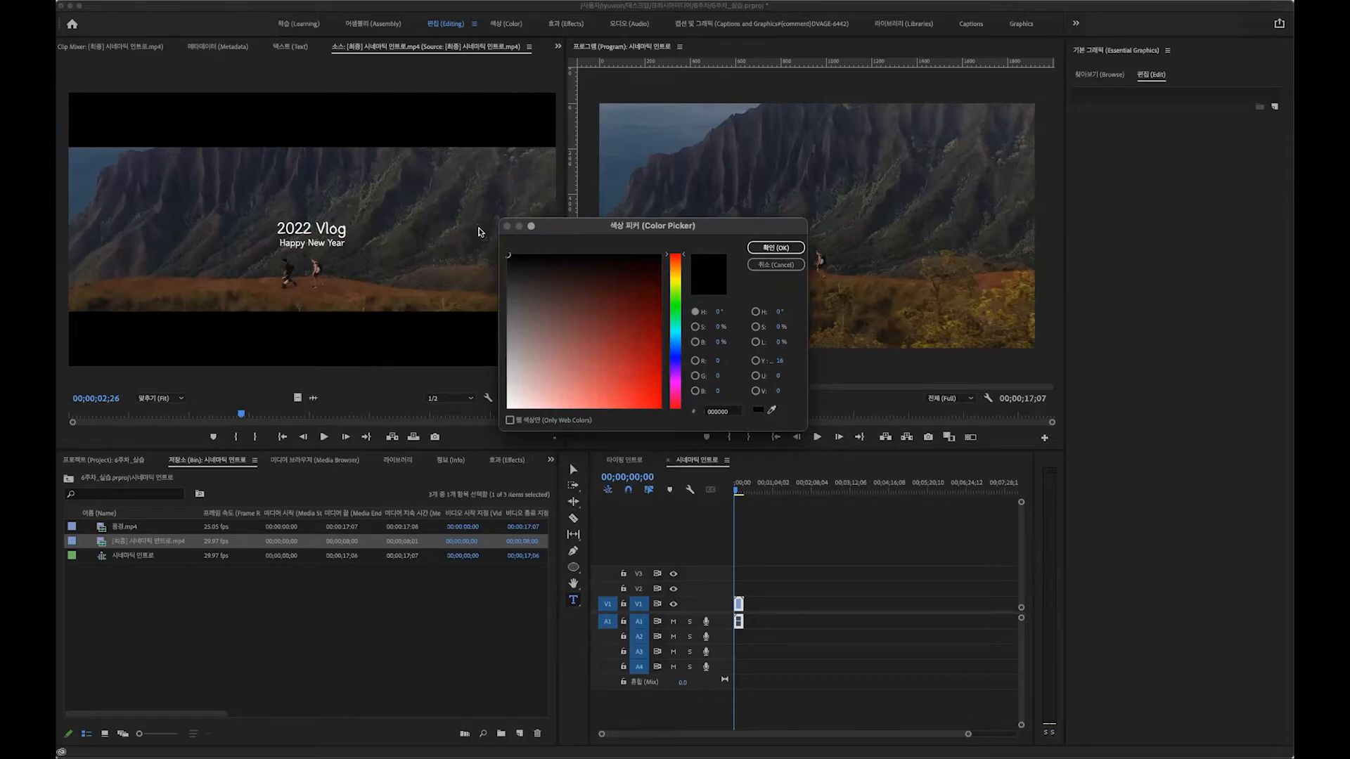
Accept black (000000) as the matte color and name the matte 블랙.
left_click(777, 247)
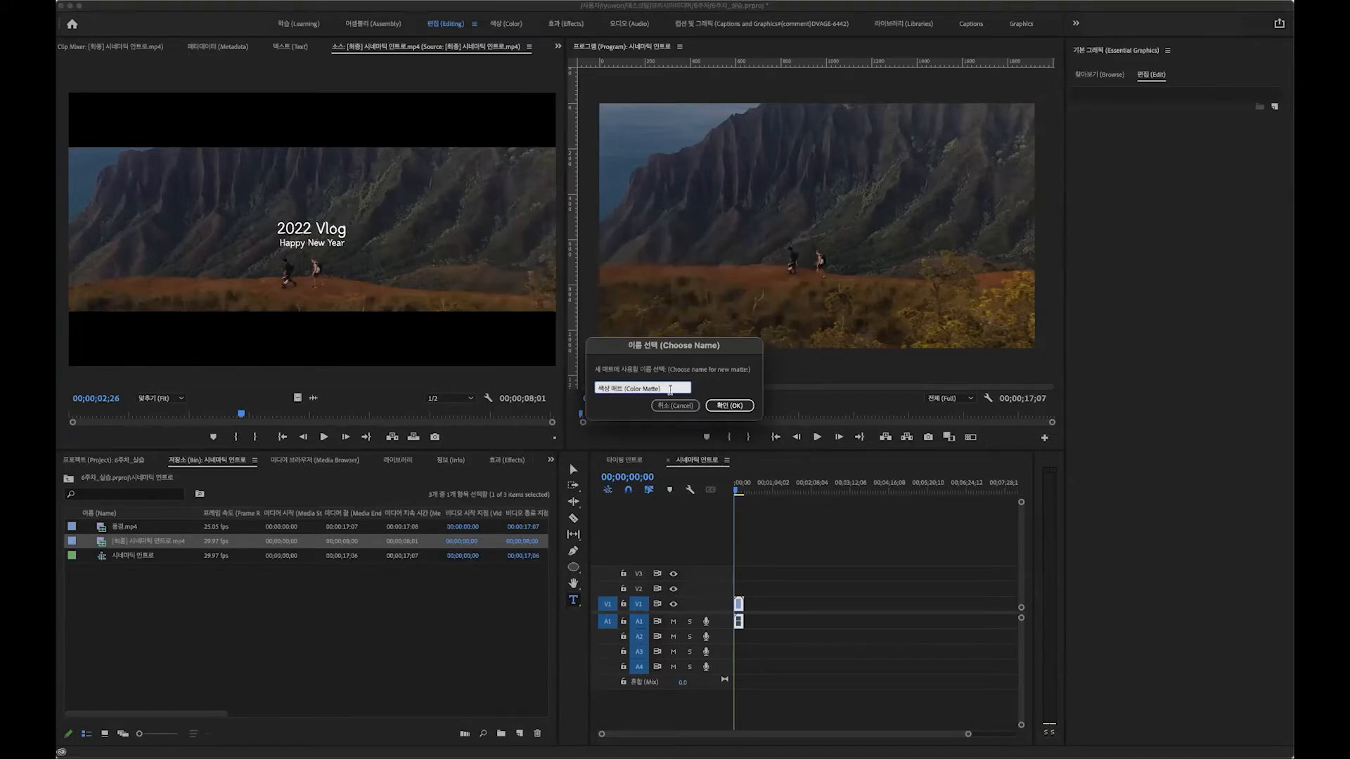
type("검정")
left_click(738, 408)
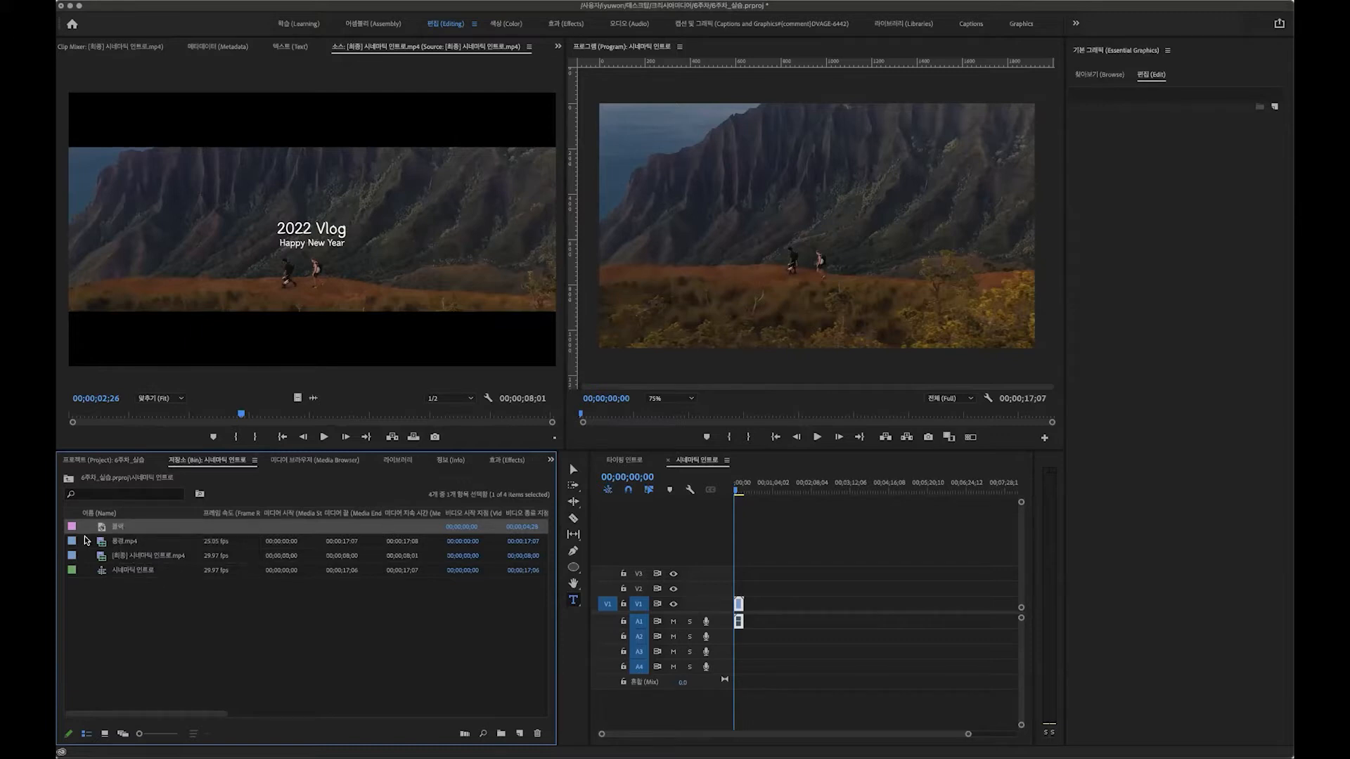
Place the black matte on track V2 above the landscape clip, starting at 00;00;00;00, and compare with the finished intro.
left_click_drag(122, 531, 735, 594)
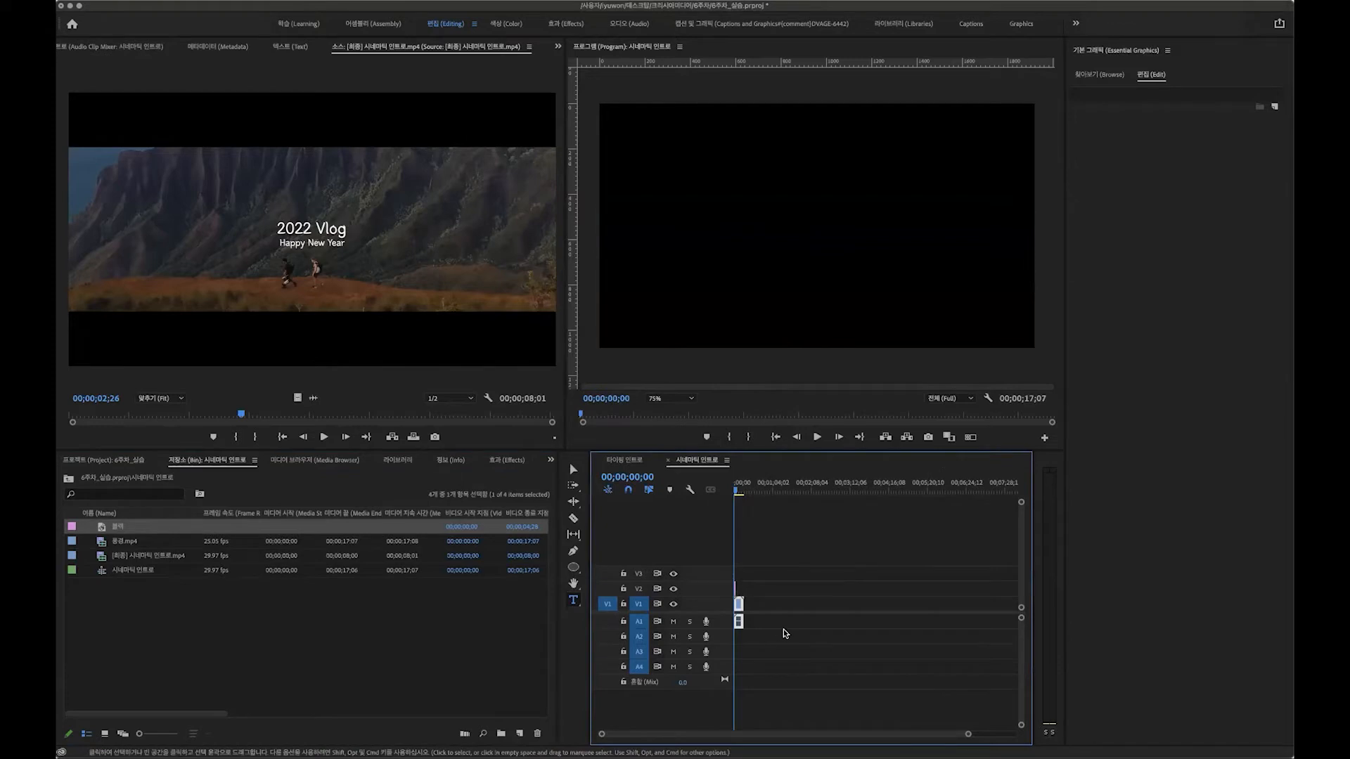
left_click_drag(968, 734, 680, 735)
left_click(793, 483)
left_click(732, 483)
left_click_drag(798, 482, 700, 499)
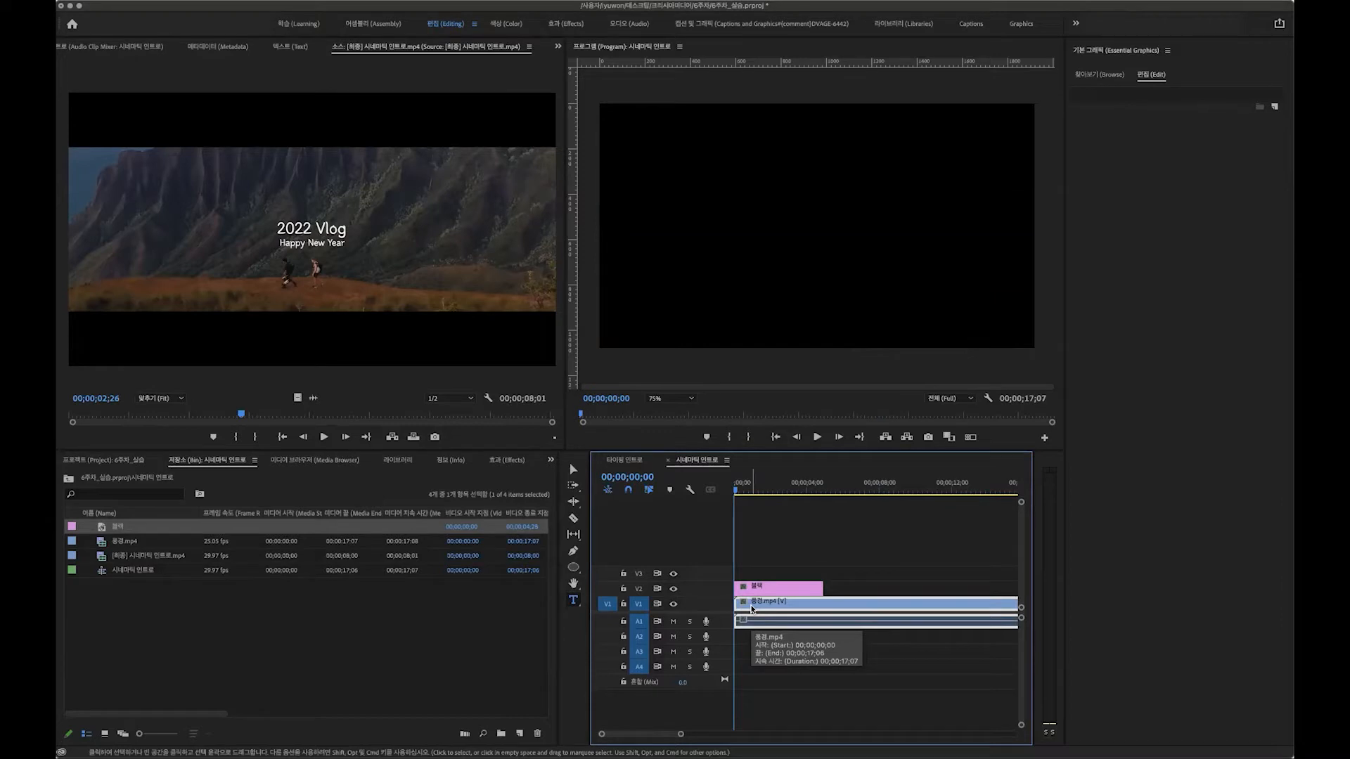
left_click_drag(240, 419, 222, 396)
Select the black matte clip on V2 and bring the Effects panel back into the workspace.
left_click(762, 585)
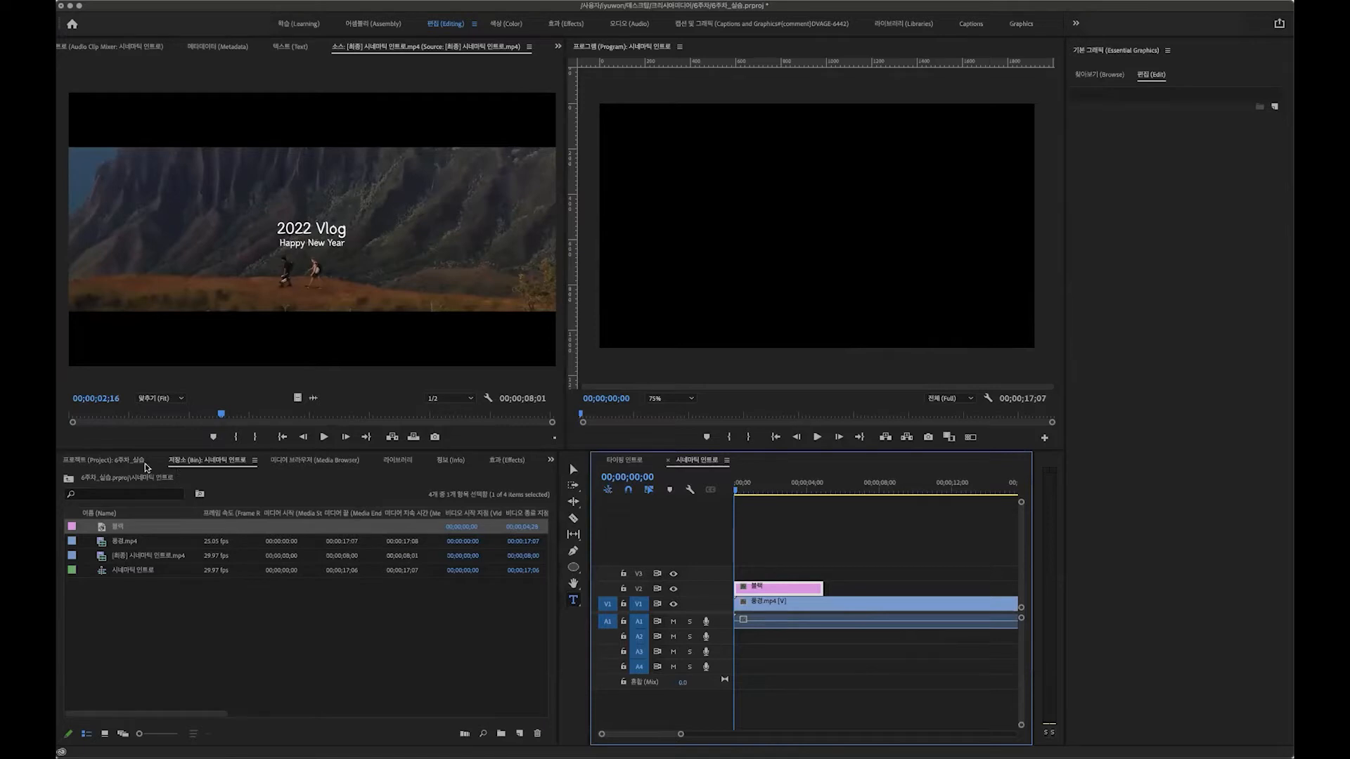
left_click(504, 461)
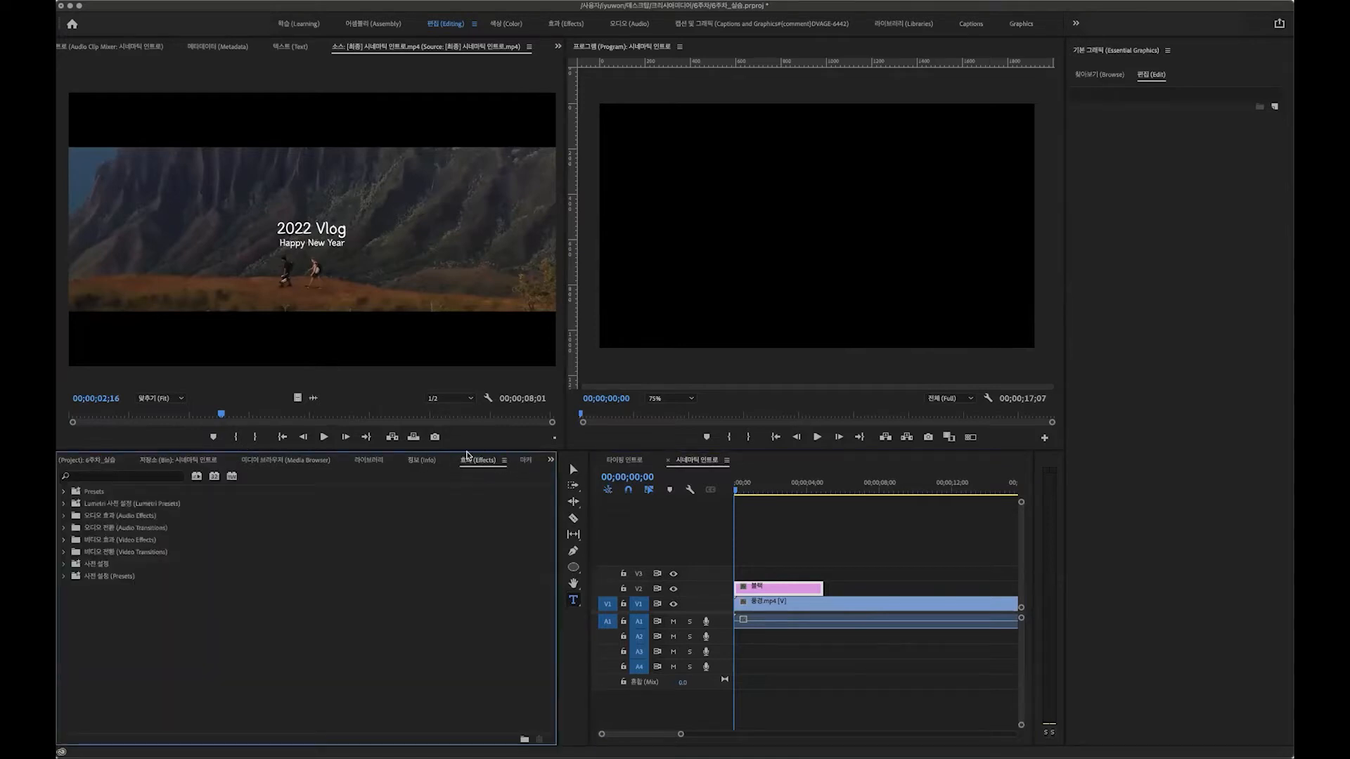
left_click(504, 461)
left_click(506, 467)
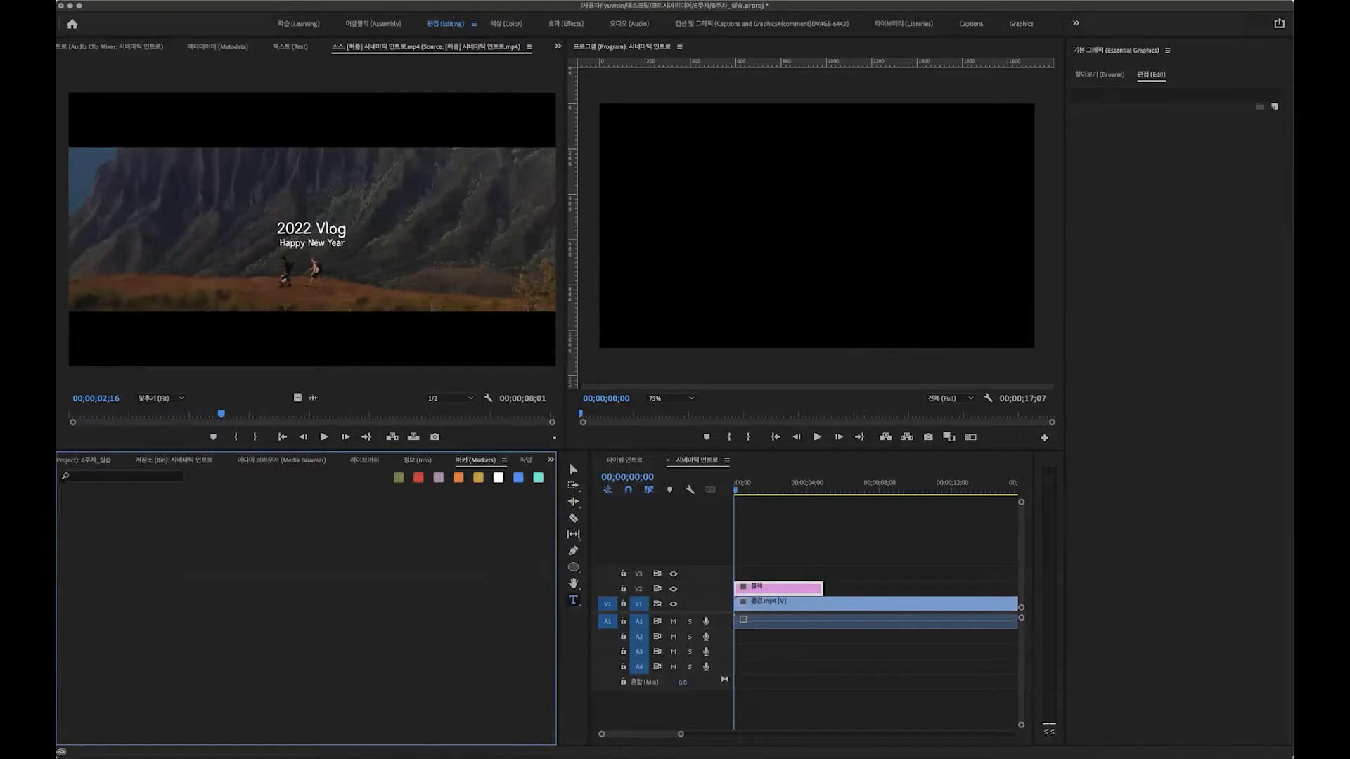
left_click(732, 1)
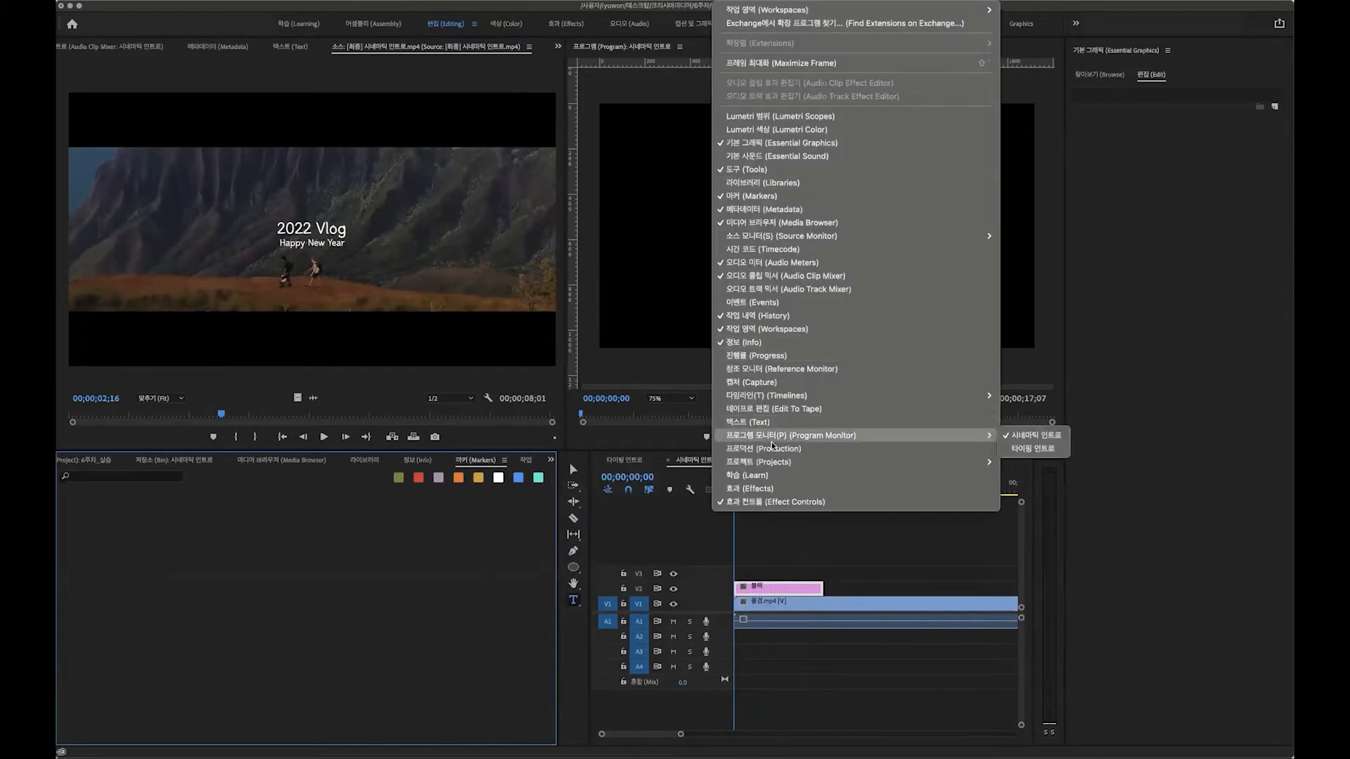
left_click(753, 491)
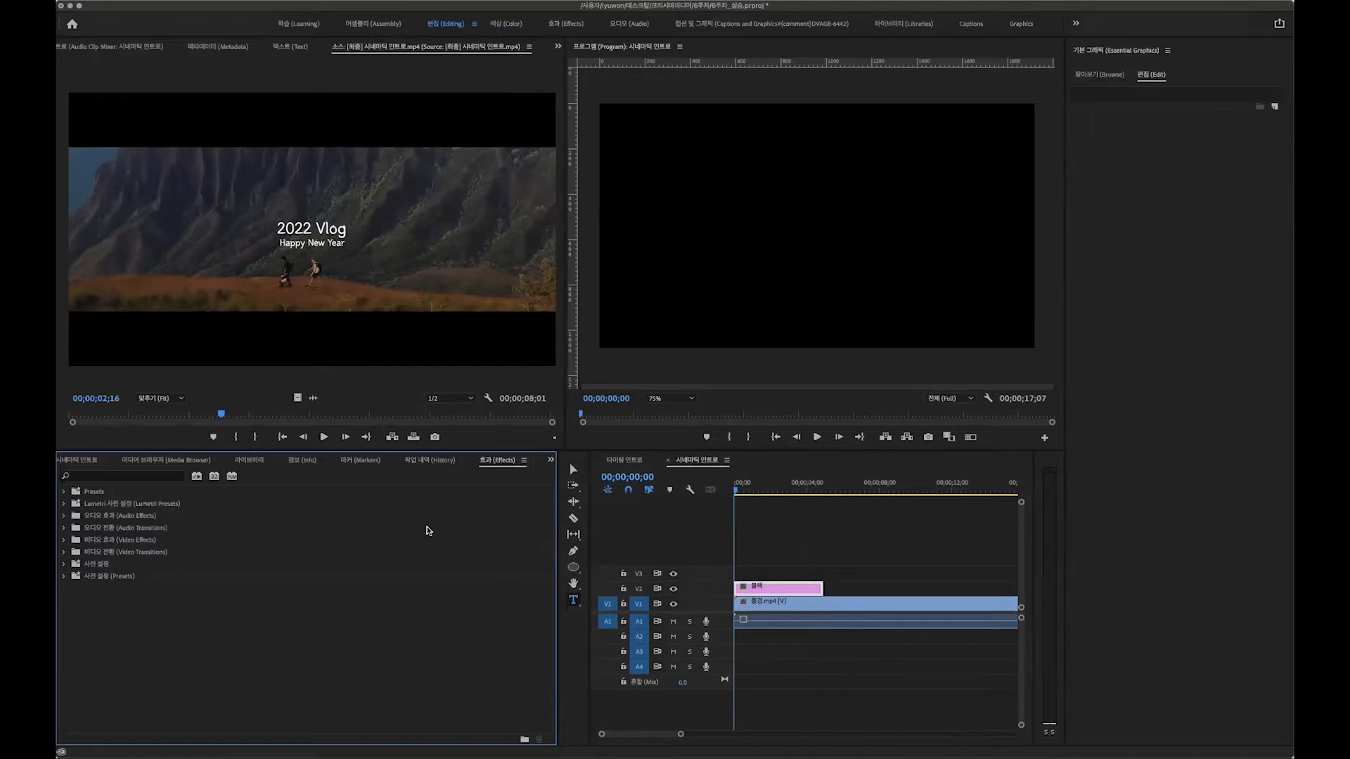
left_click(729, 0)
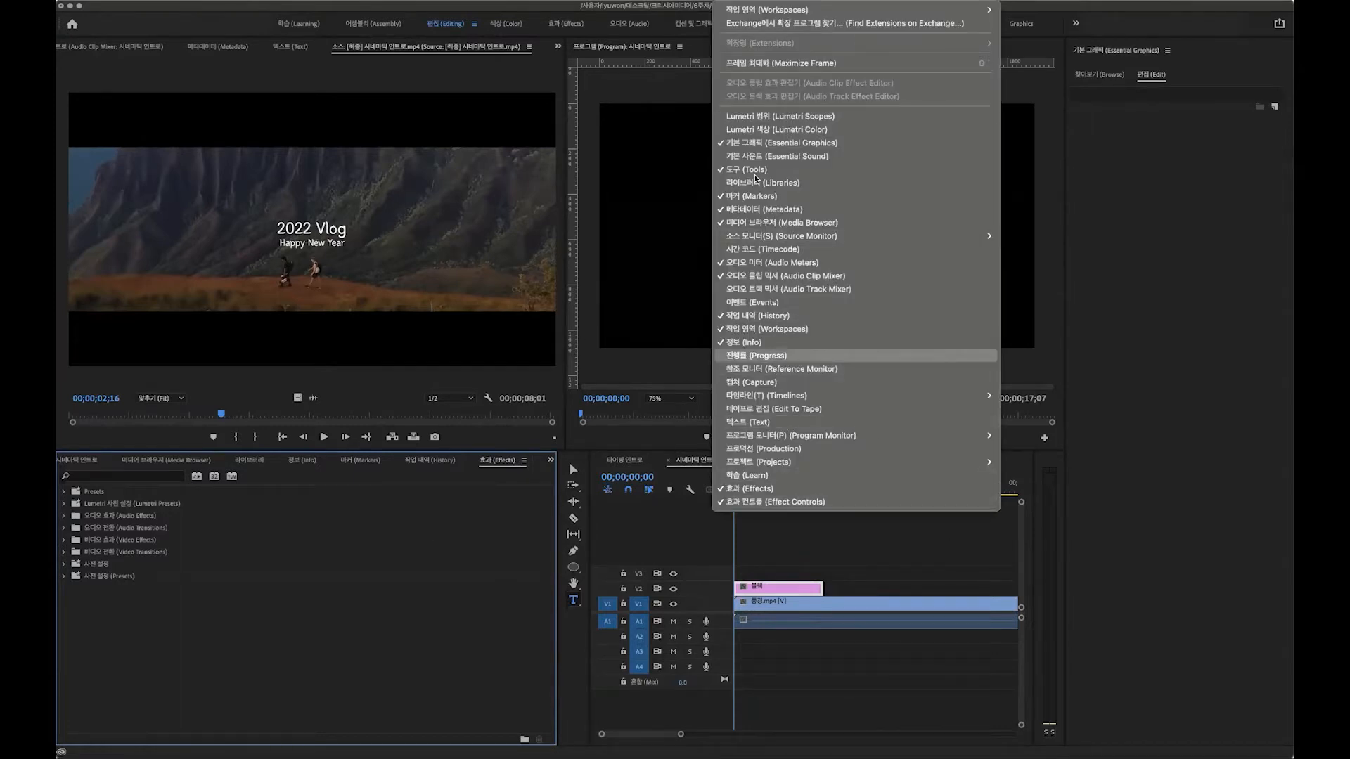
left_click(509, 455)
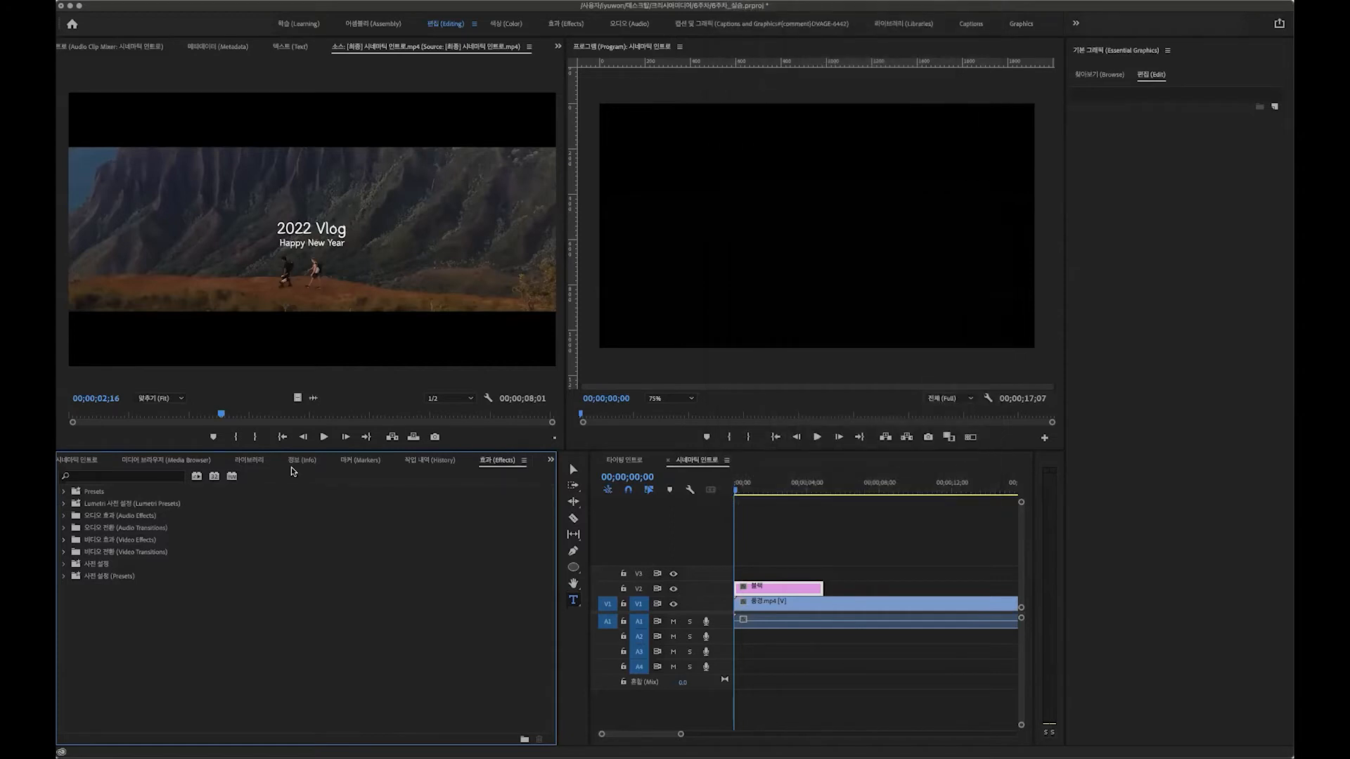
Search the effects for 자르기 (Crop), apply it to the black matte clip on V2 and show the clip's effect settings.
left_click(83, 478)
type("ㅏㅈㄹㅏㄹㅡ")
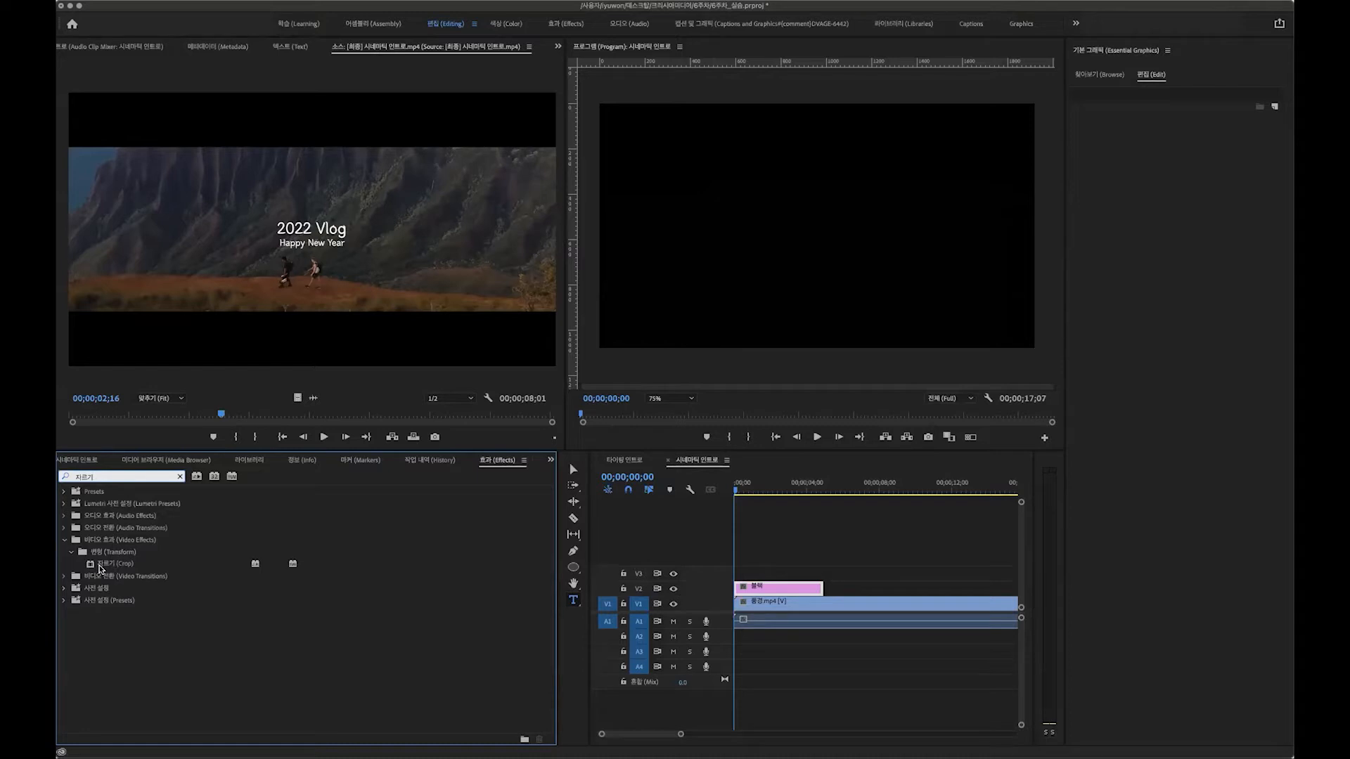
left_click(123, 567)
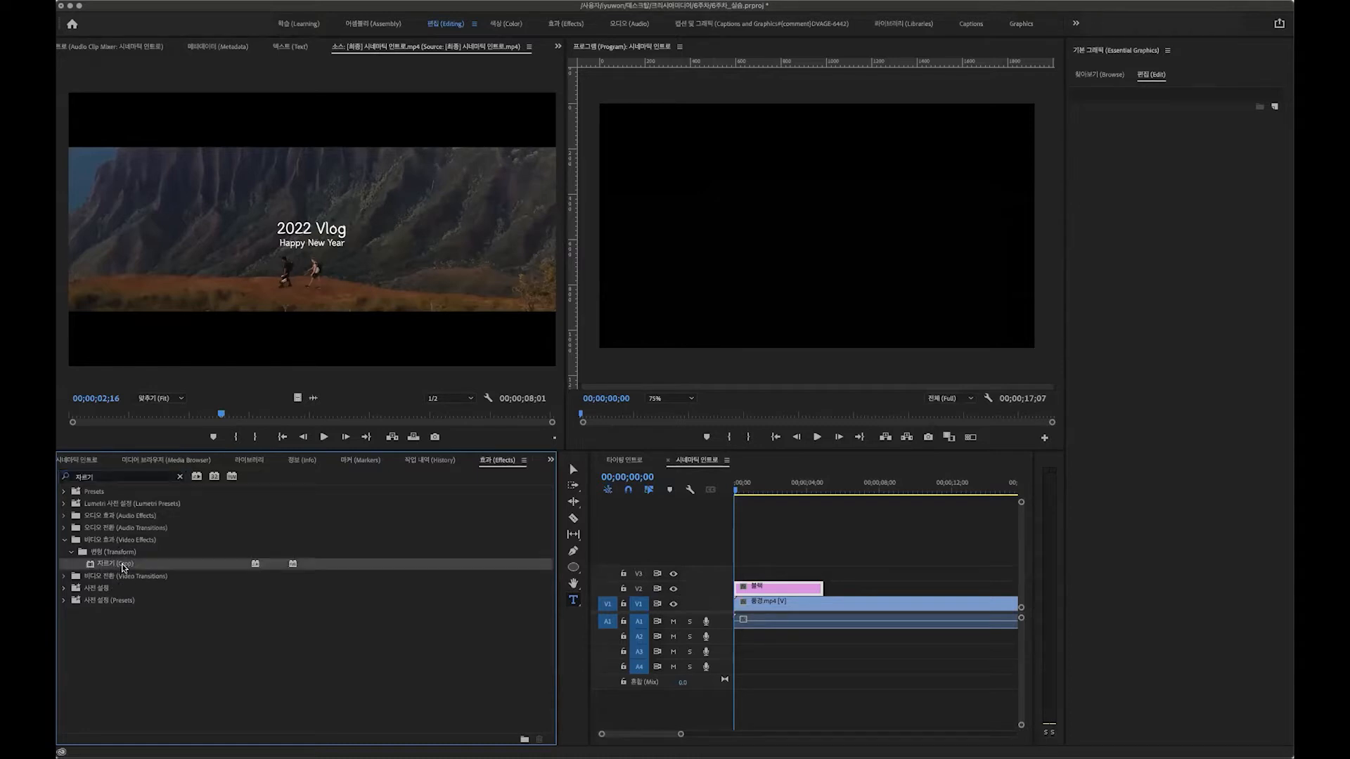
left_click_drag(102, 568, 758, 587)
left_click_drag(147, 566, 754, 589)
left_click_drag(751, 589, 743, 590)
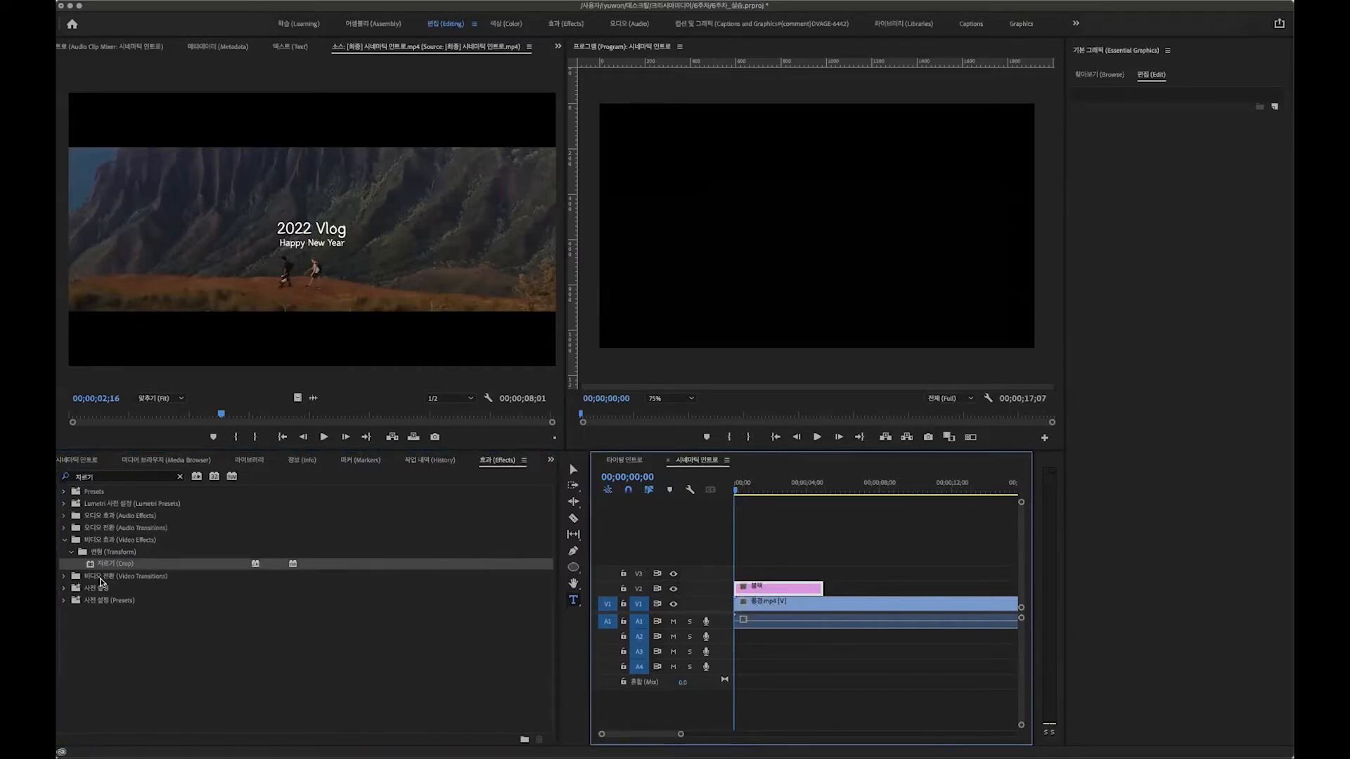
left_click(117, 564)
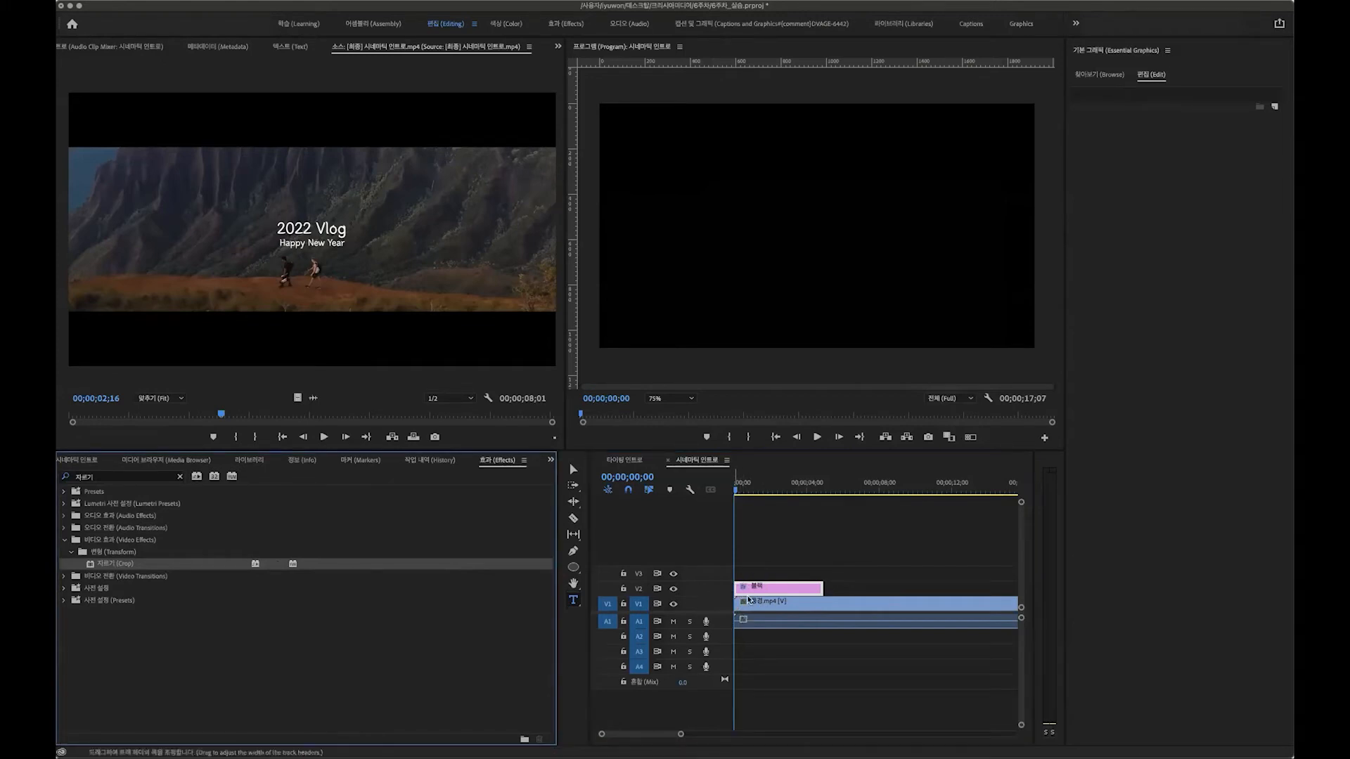
left_click(770, 598)
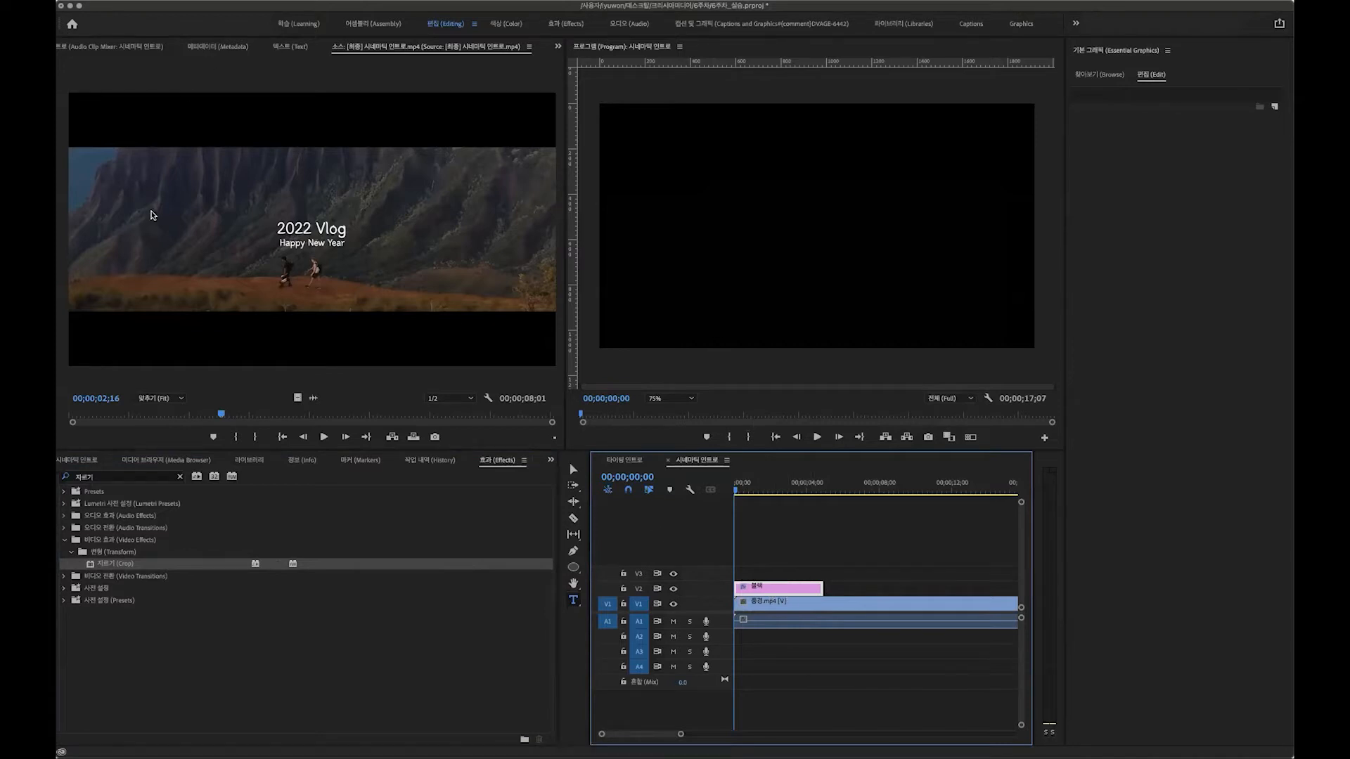
left_click(89, 47)
left_click(86, 47)
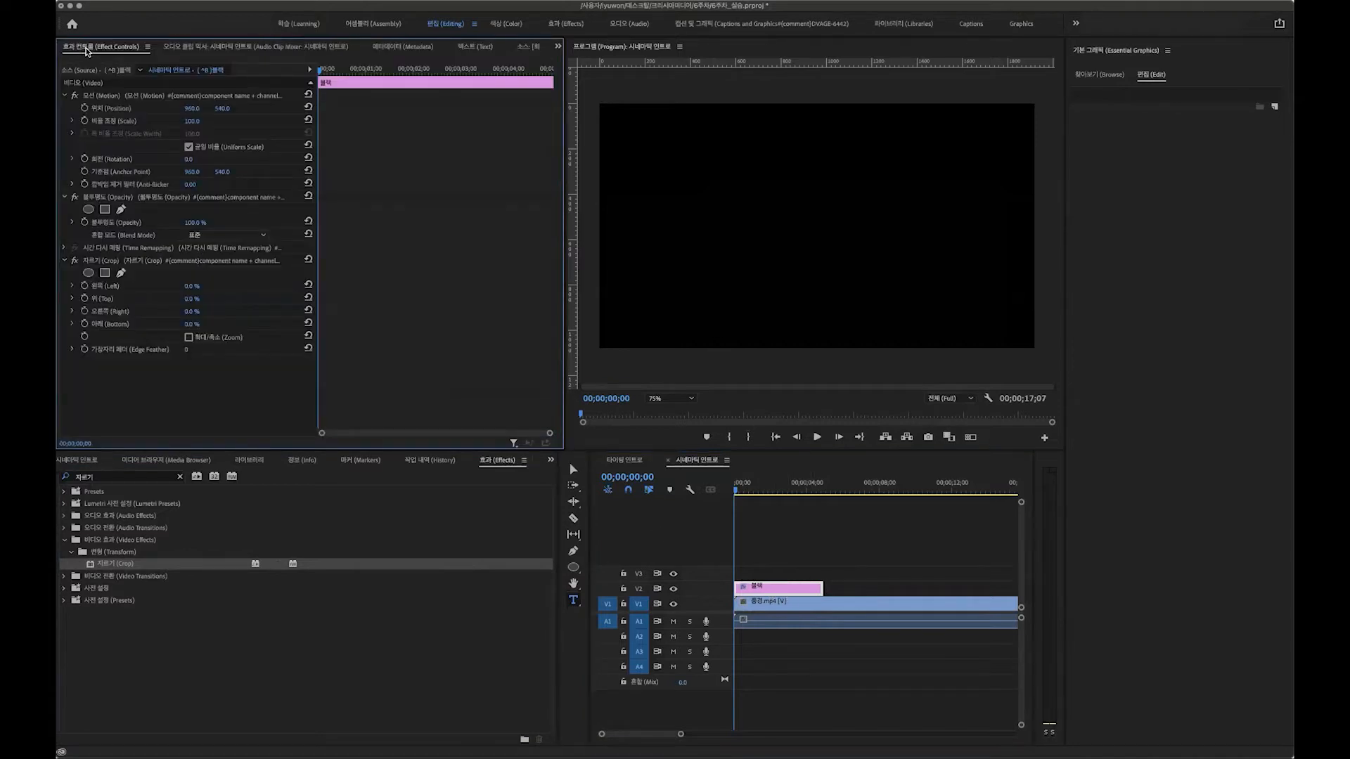
left_click(767, 585)
Remove the Crop effect from the black matte clip and apply it again.
left_click(91, 261)
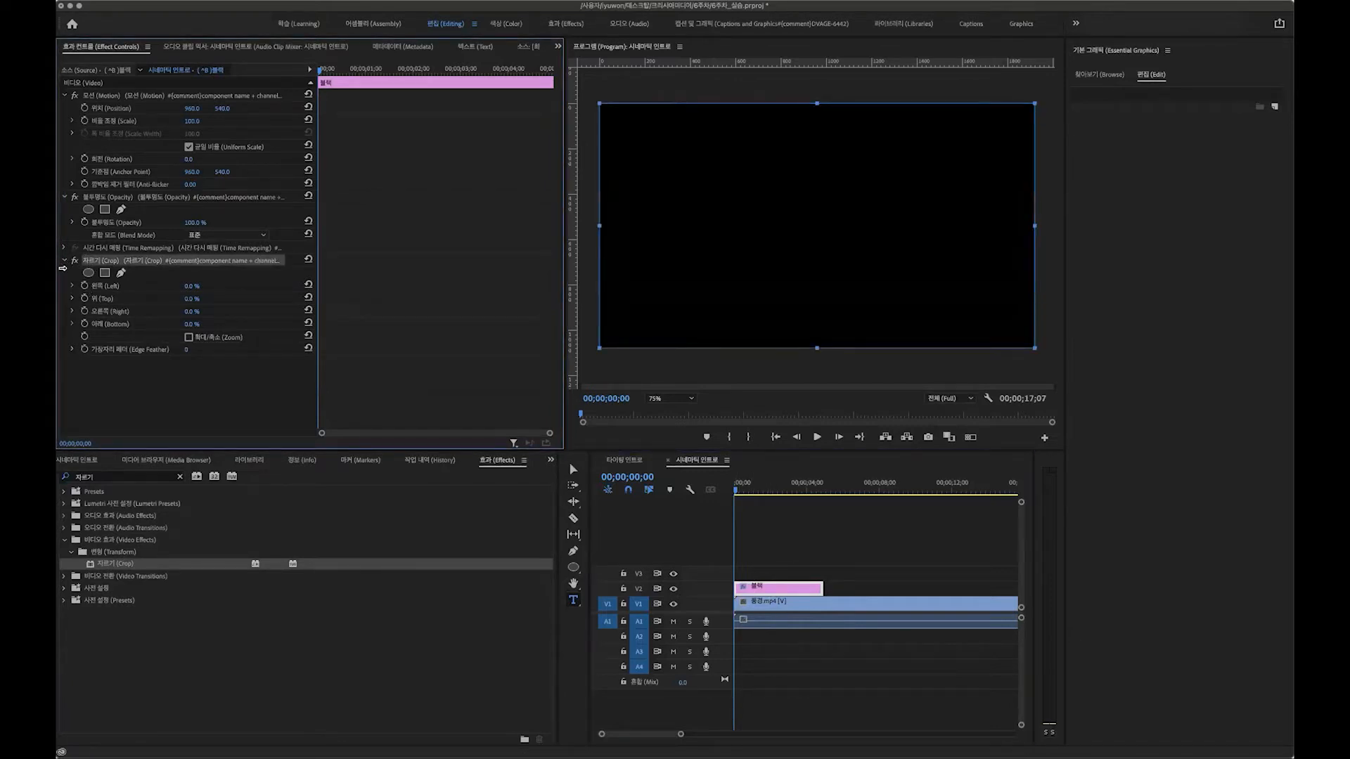
key("Delete")
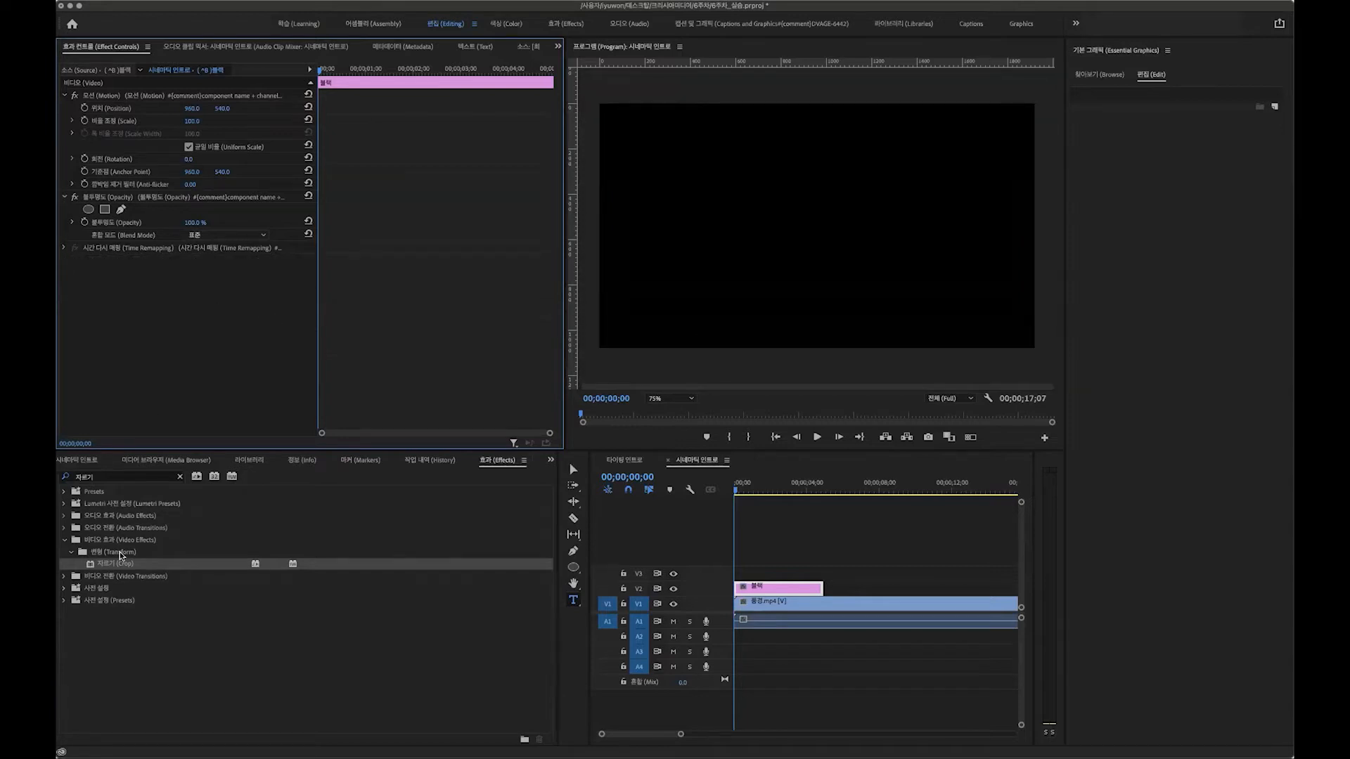
double_click(113, 564)
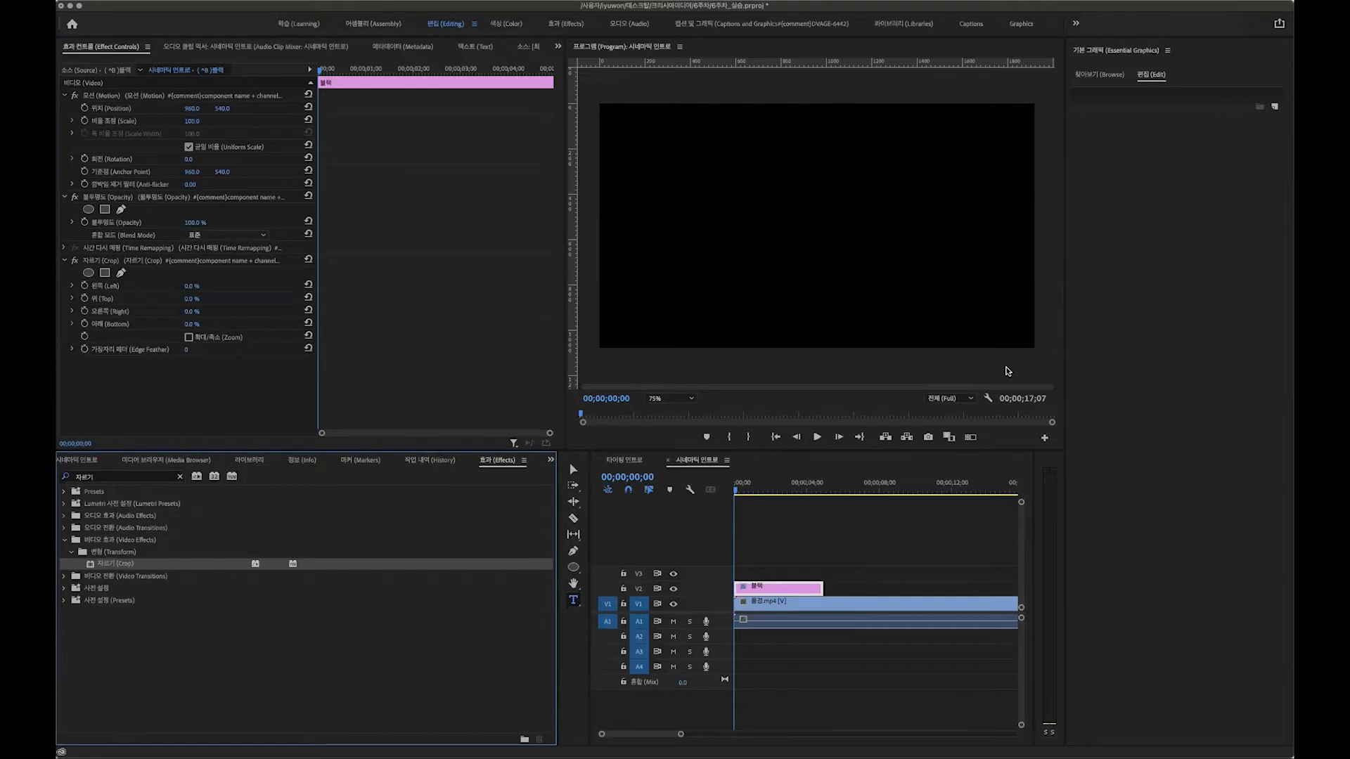
Try out the Crop effect's Left value on the matte and undo the changes.
left_click_drag(756, 492, 688, 494)
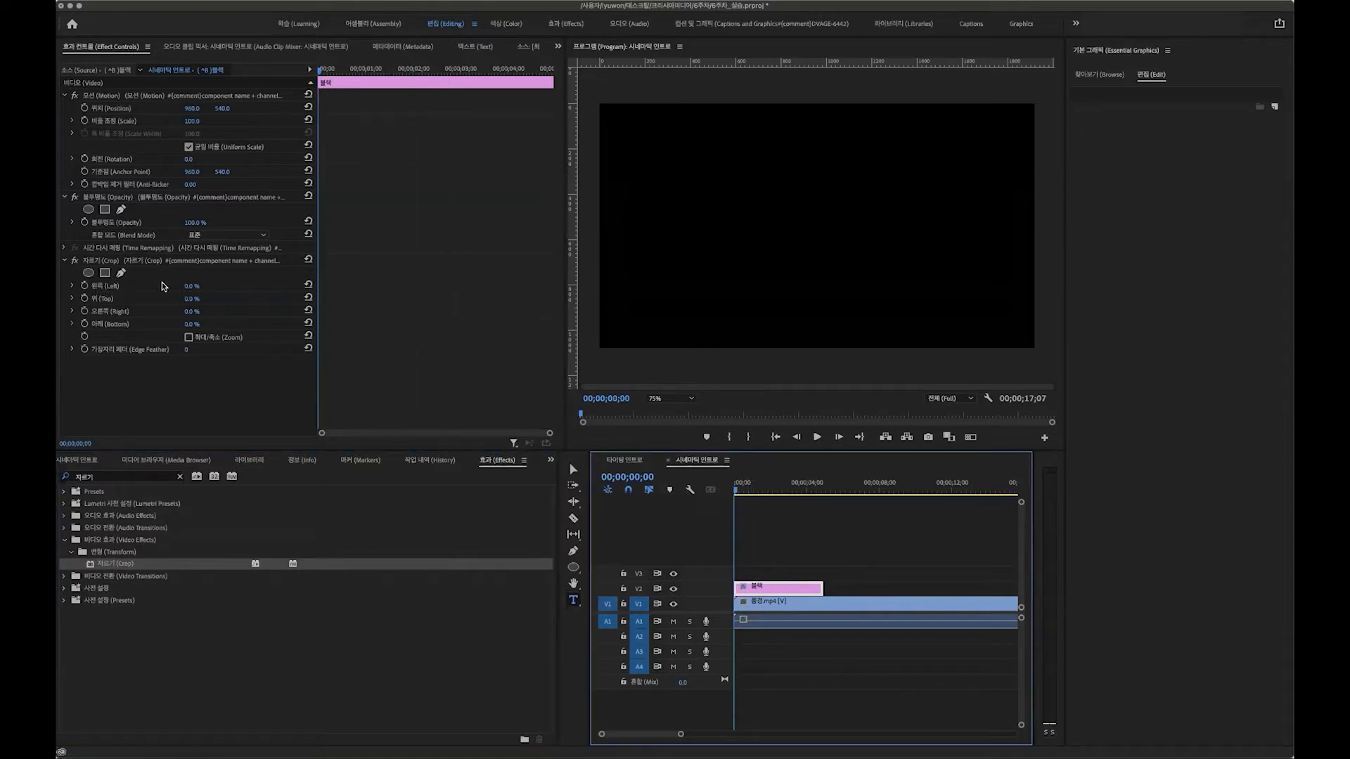
mouse_move(191, 286)
left_mouse_down()
mouse_move(211, 287)
mouse_move(193, 311)
mouse_move(227, 312)
mouse_move(201, 325)
mouse_move(201, 287)
mouse_move(191, 299)
mouse_move(214, 299)
left_mouse_up()
key("super+z")
key("super+z")
key("super+z")
key("super+z")
key("super+z")
key("super+z")
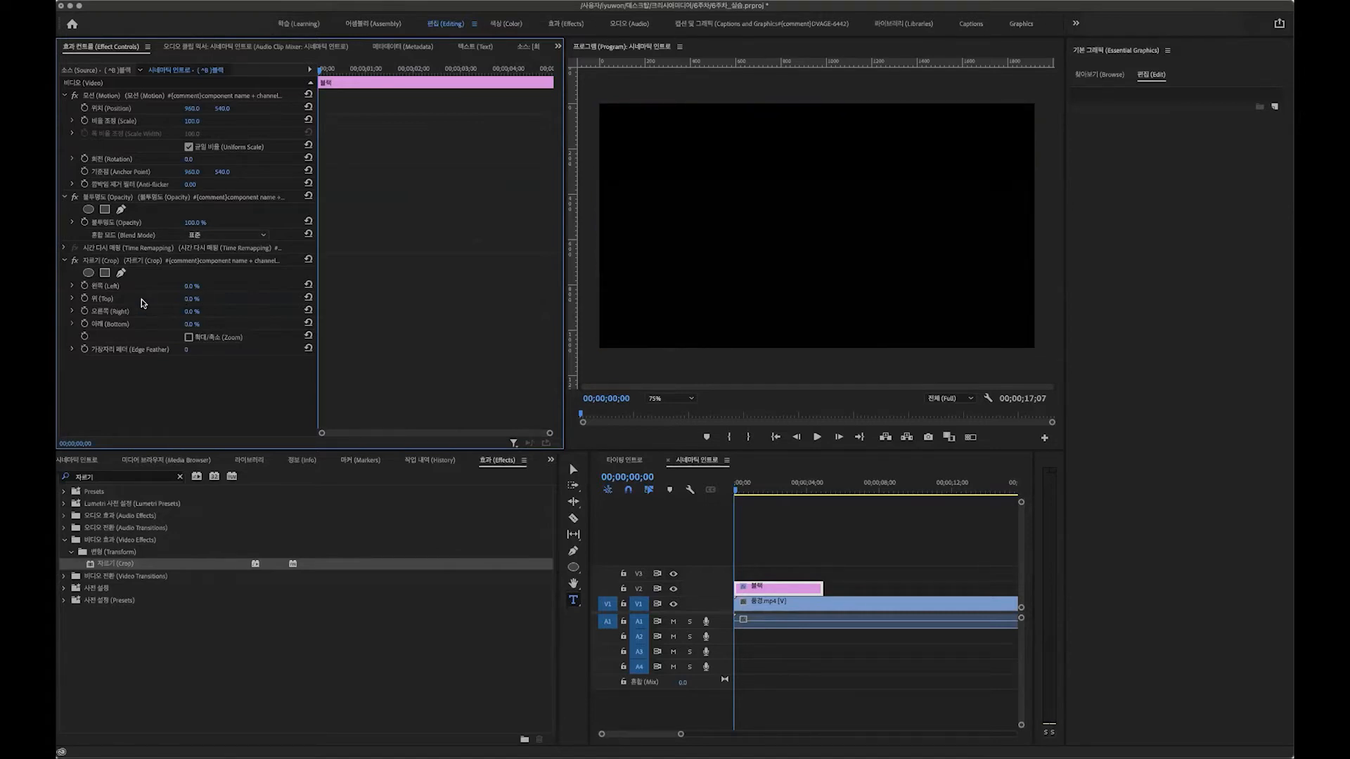
Set the matte's Crop Top value to 50% and start keyframing it at 00;00;00;00.
left_click(199, 298)
type("50")
key("Return")
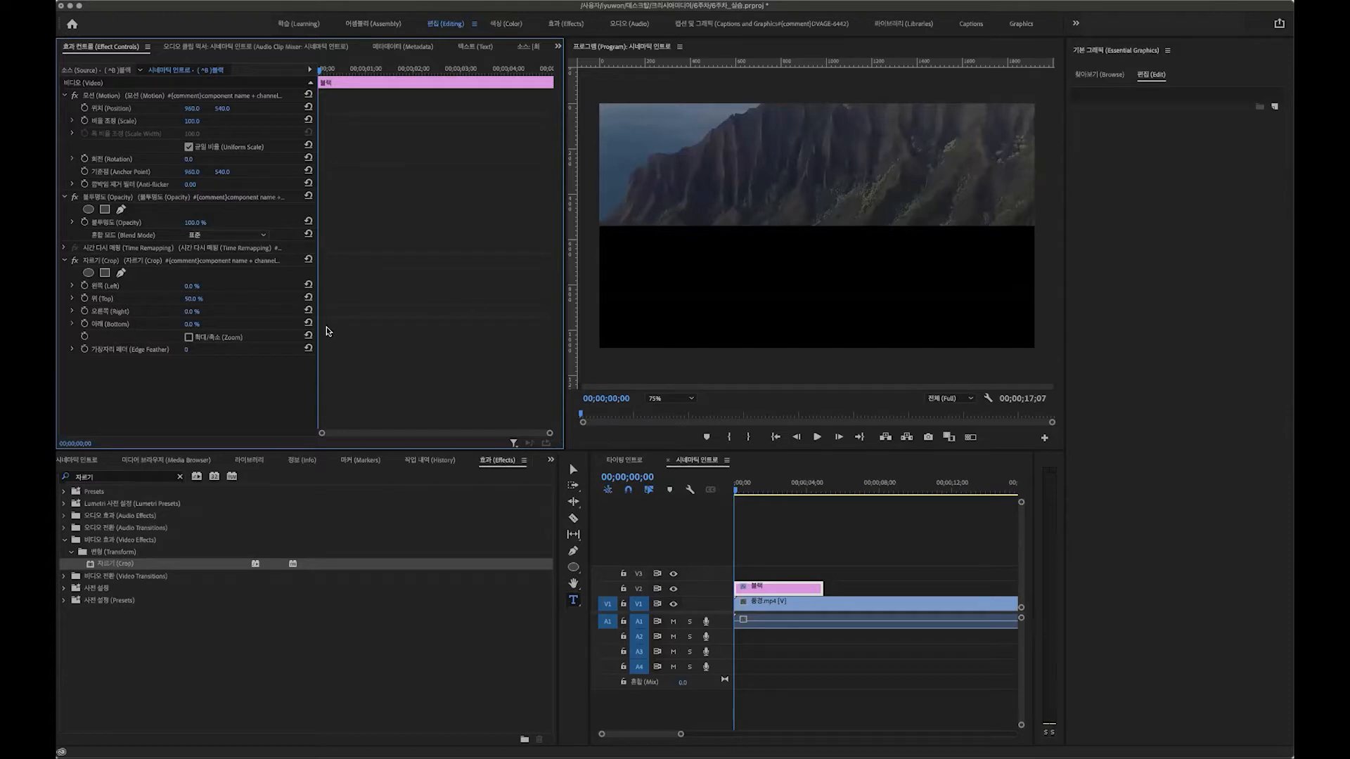
left_click(699, 496)
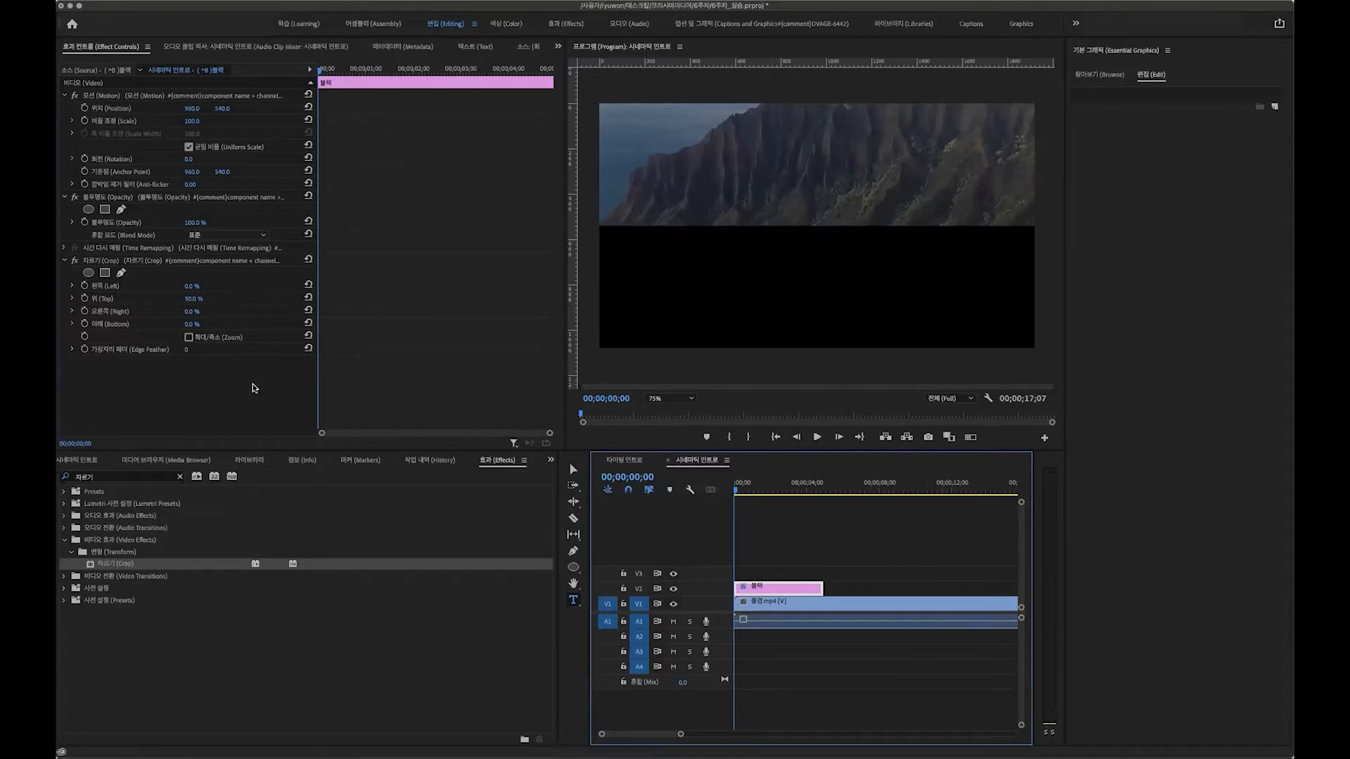
left_click(84, 299)
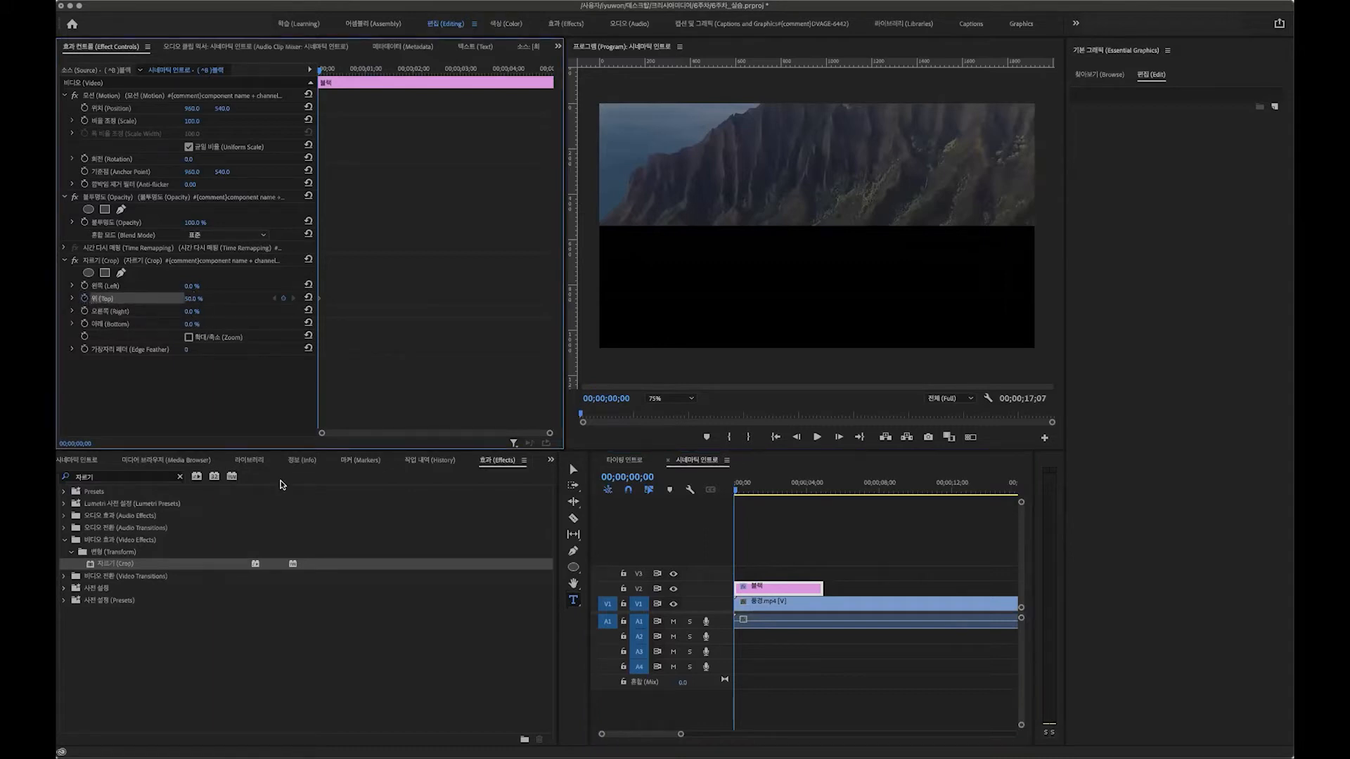
Add a second Crop Top keyframe of 80% on the matte at 00;00;02;00.
left_click(653, 477)
type("200")
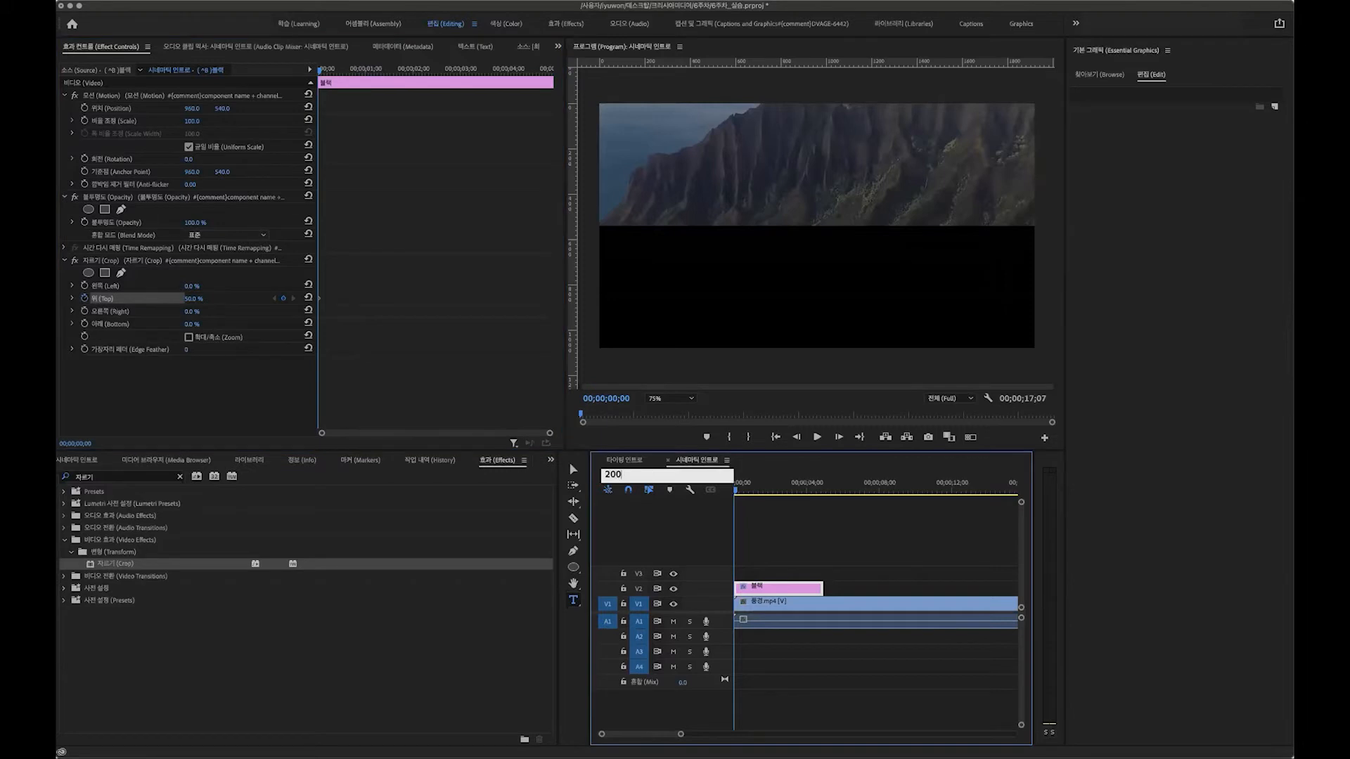
key("Return")
left_click(198, 298)
type("80")
key("Return")
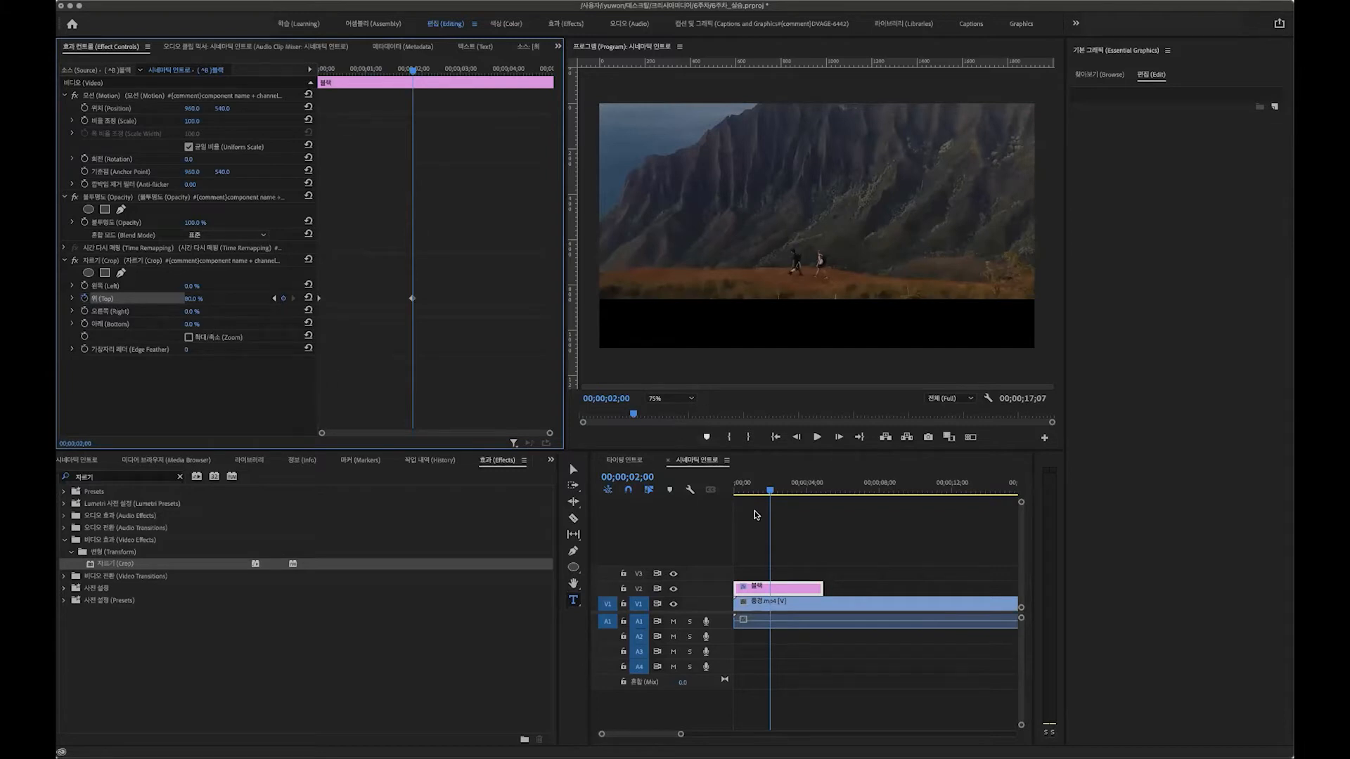
Play the sequence from the start several times to examine the opening motion of the black bar.
left_click(773, 494)
key("Home")
key("space")
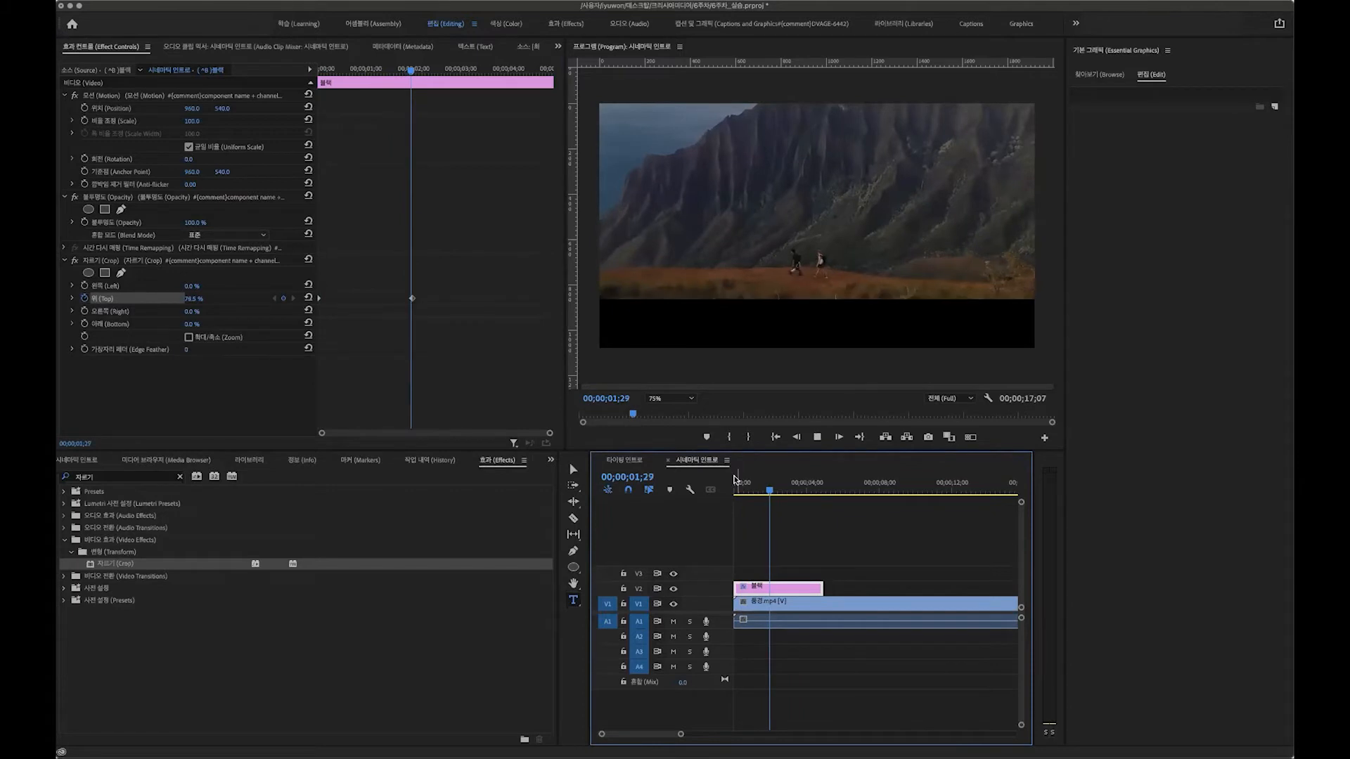
key("space")
key("Home")
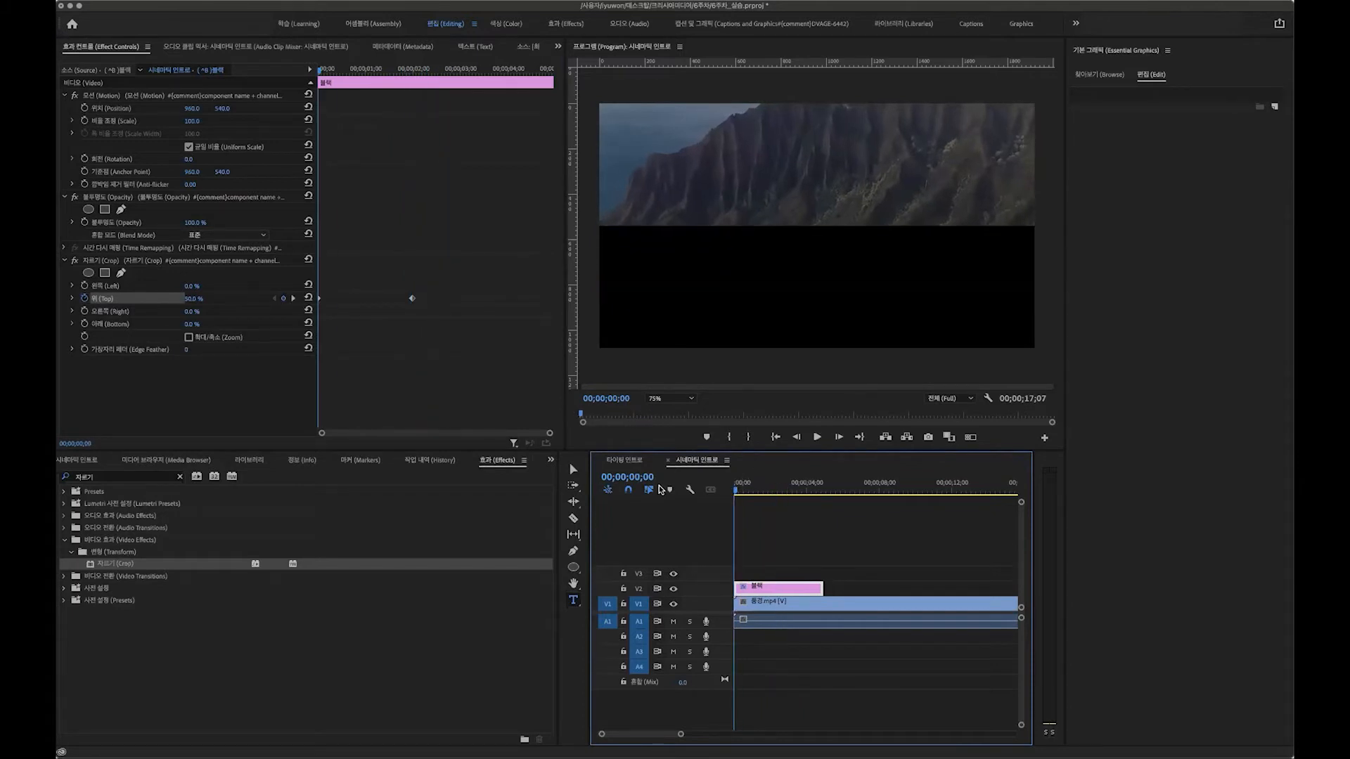
key("space")
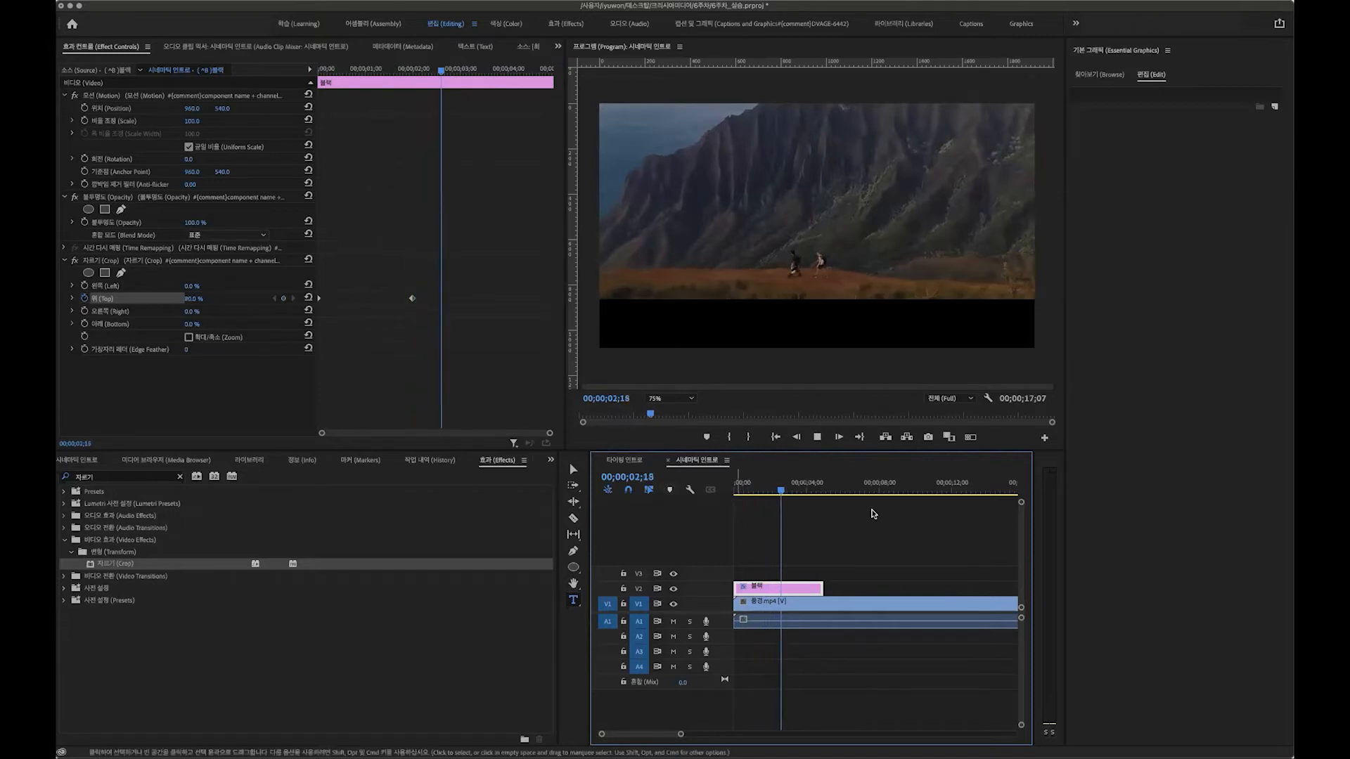
key("space")
key("Home")
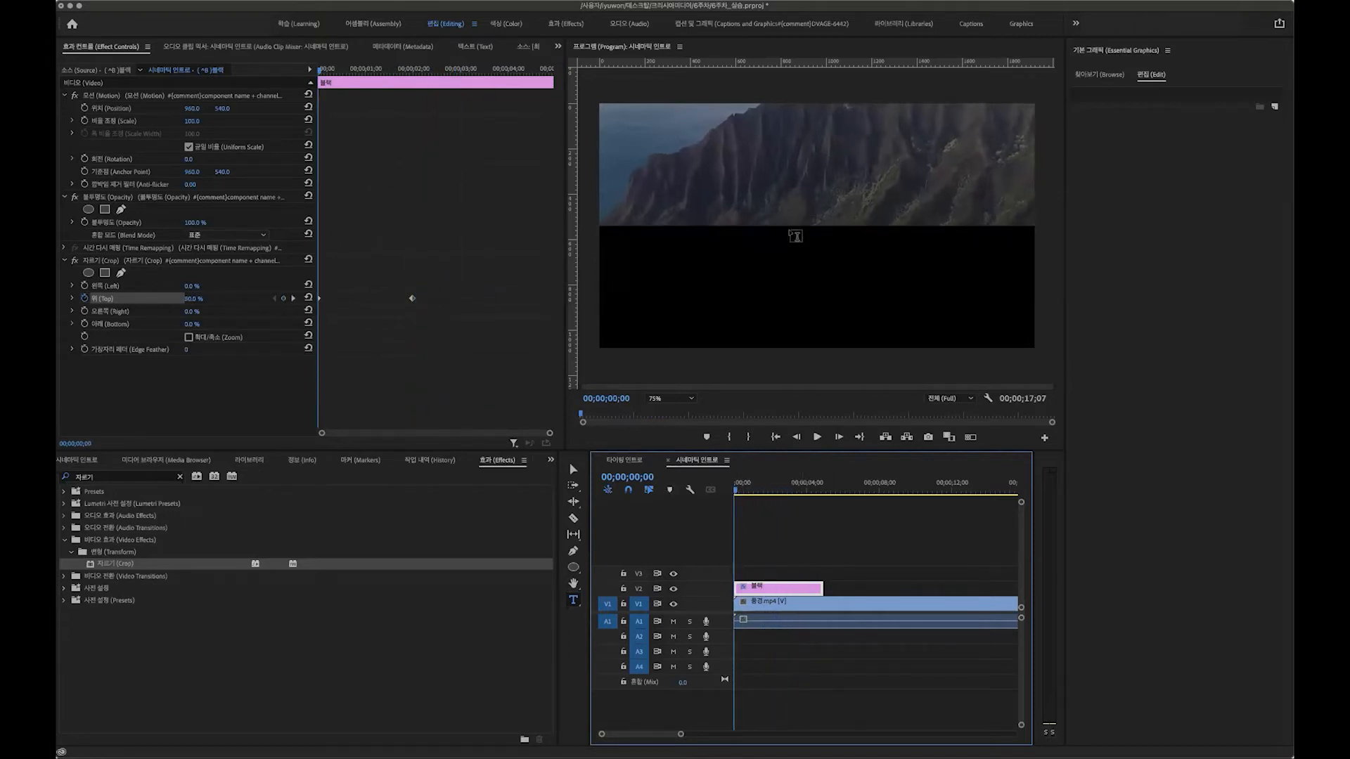
key("space")
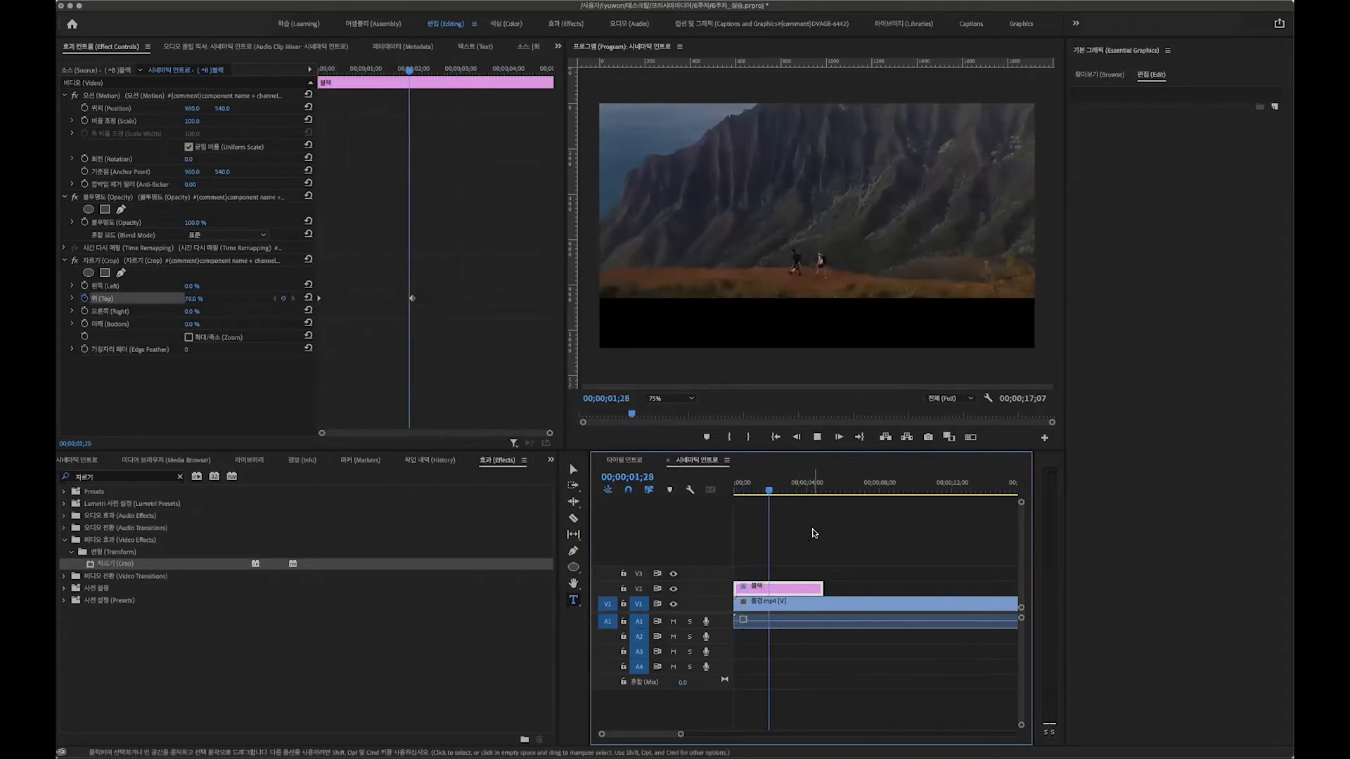
key("space")
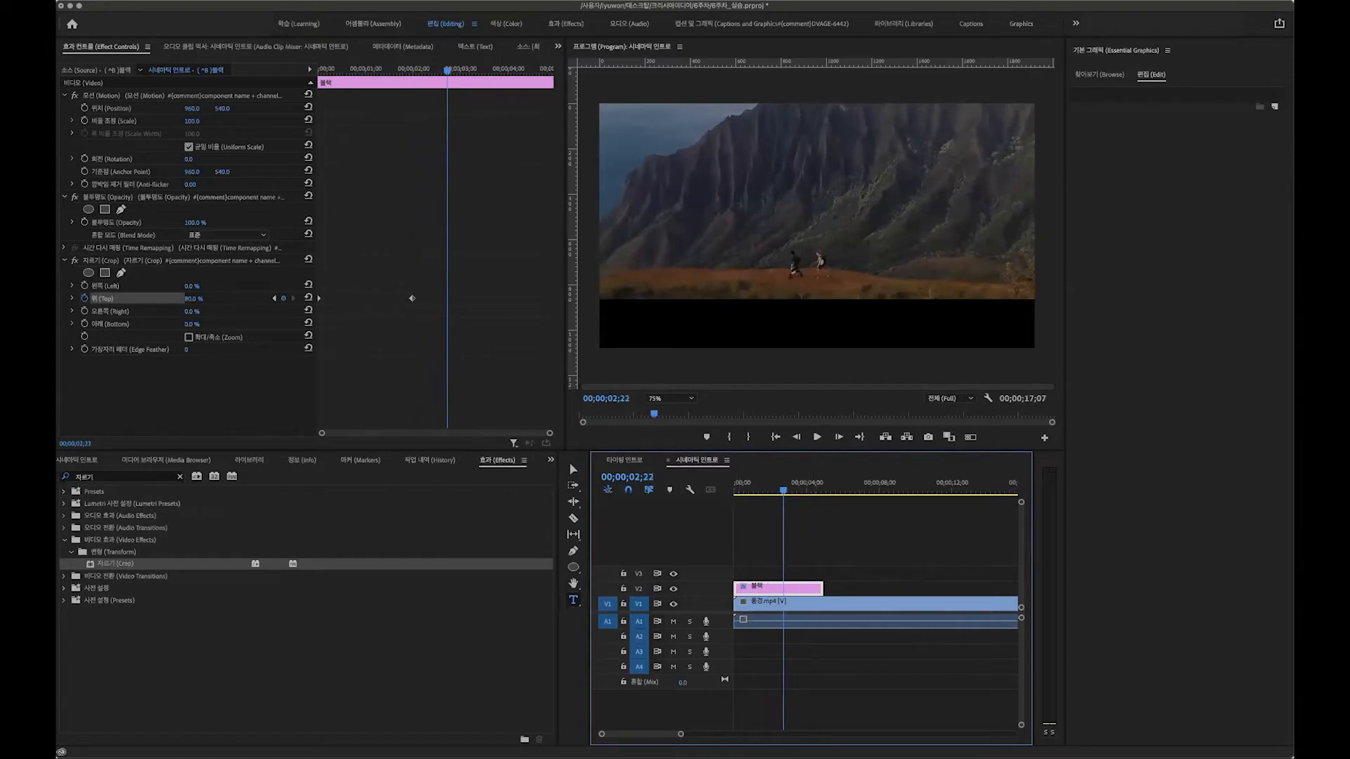
Add a Crop Top keyframe at 00;00;04;00 that holds the value at 80%.
type("40")
key("Return")
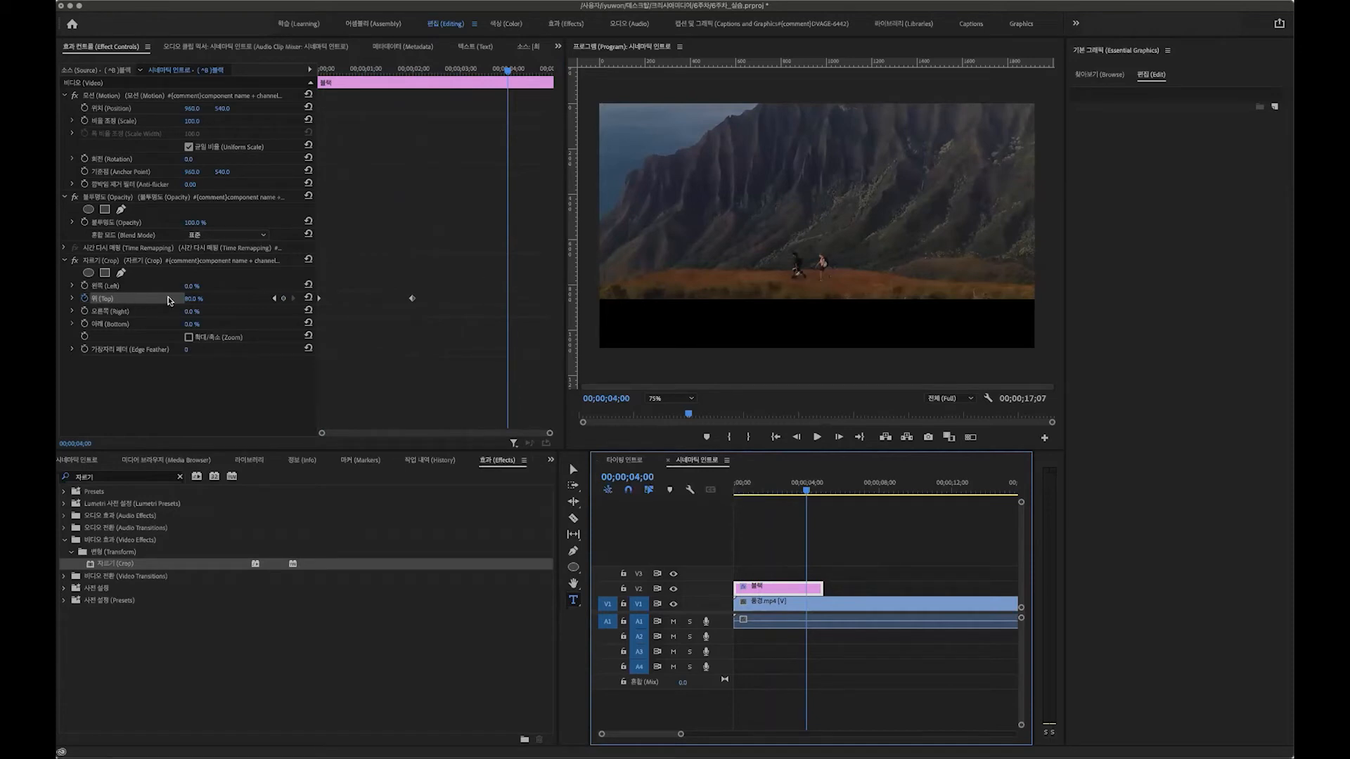
left_click(286, 300)
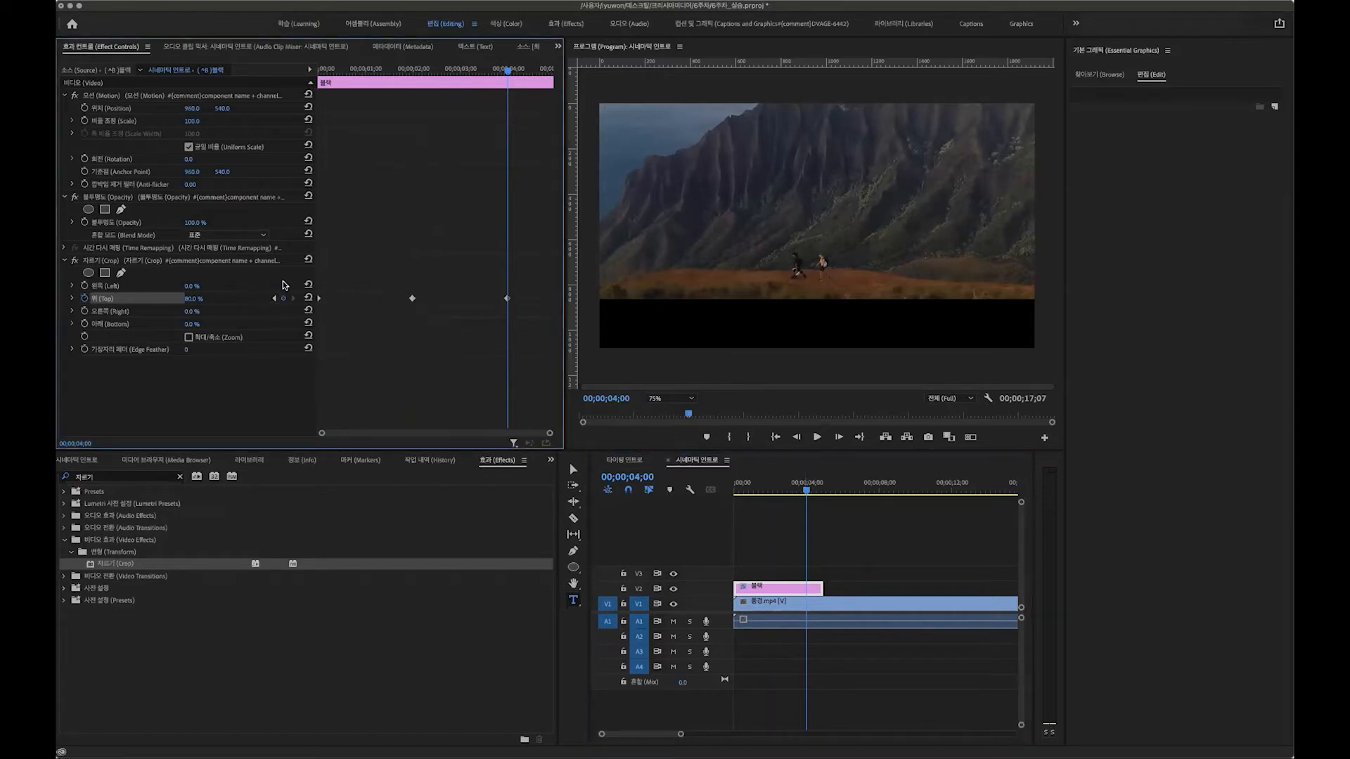
mouse_move(508, 71)
left_mouse_down()
mouse_move(405, 79)
mouse_move(510, 83)
left_mouse_up()
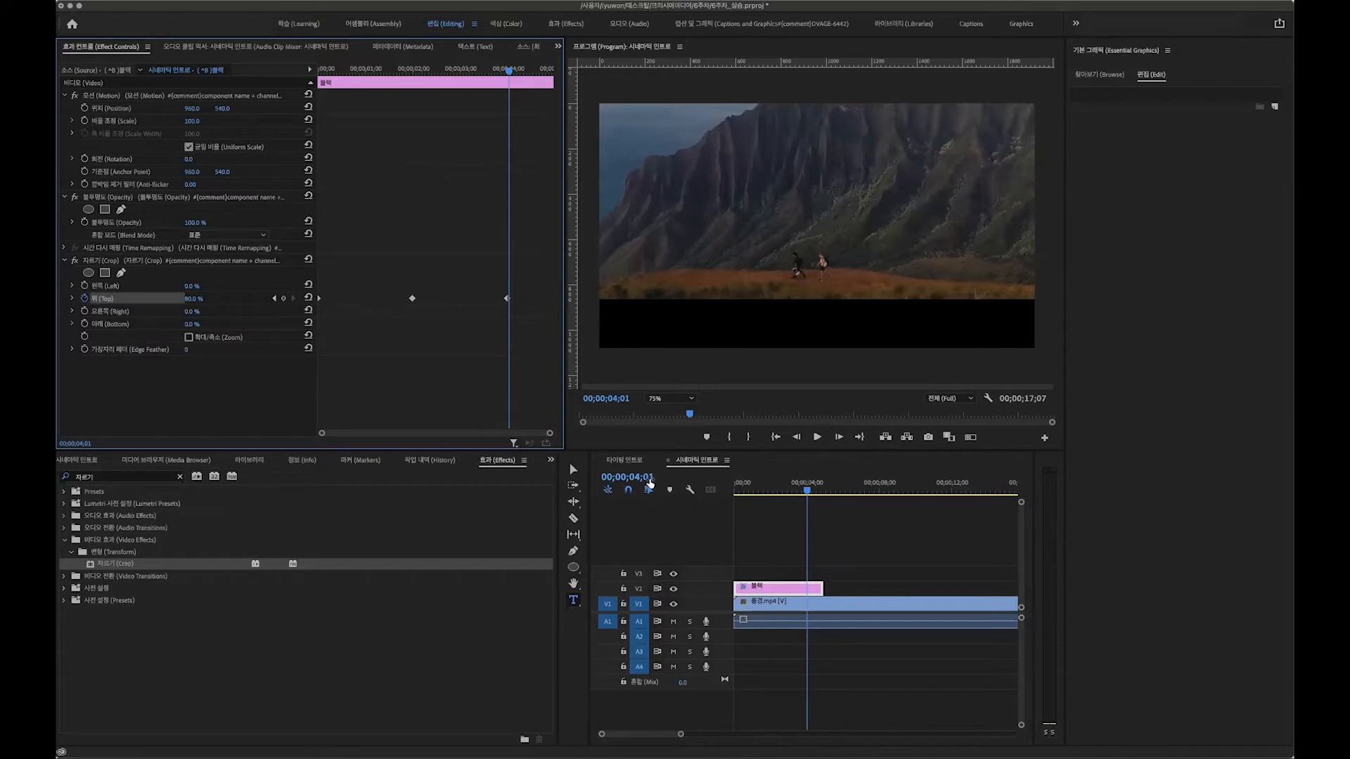
Extend the end of the black matte clip on V2 to 00;00;06;00.
left_click(643, 476)
type("600")
key("Return")
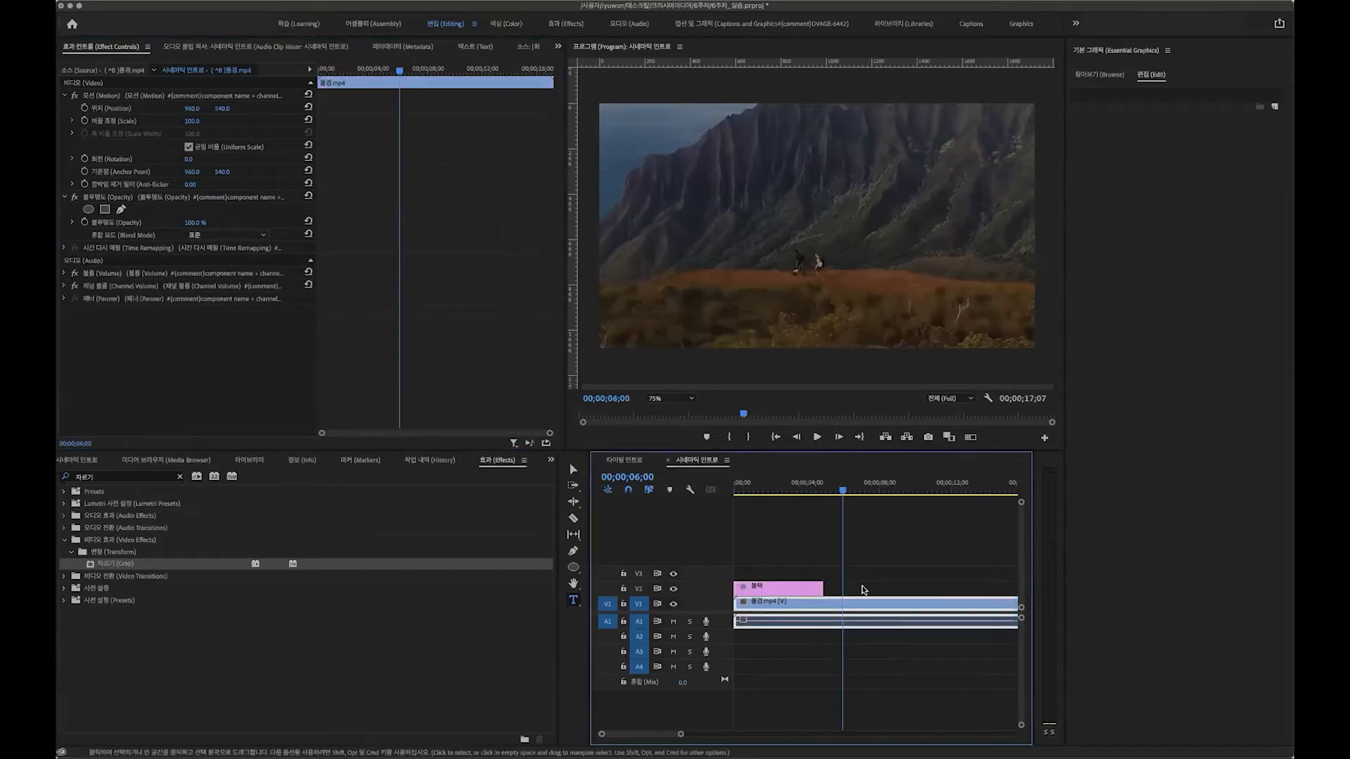
left_click_drag(827, 587, 841, 588)
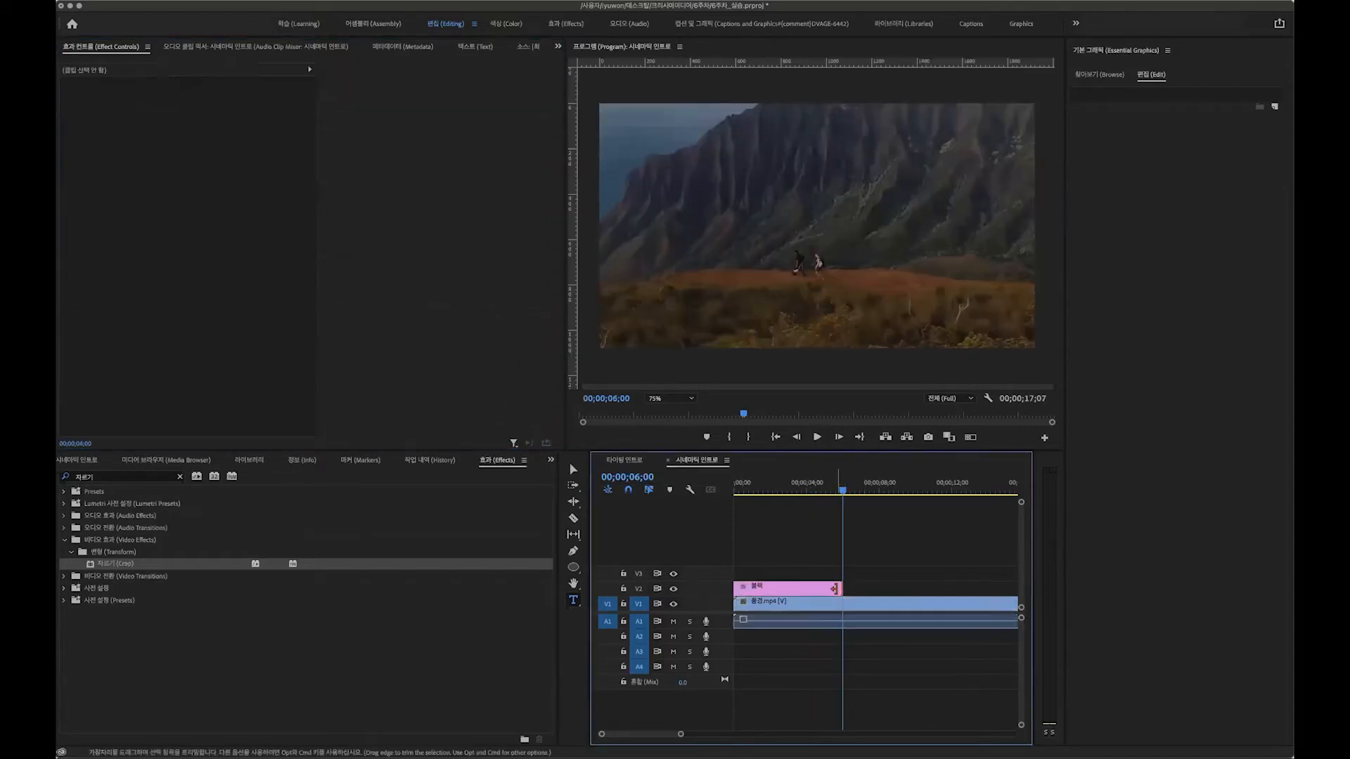
Add a Crop Top keyframe on the matte at 00;00;06;00 that crops the black bar away completely.
left_click(834, 592)
left_click_drag(831, 490, 838, 489)
left_click(633, 477)
type("600")
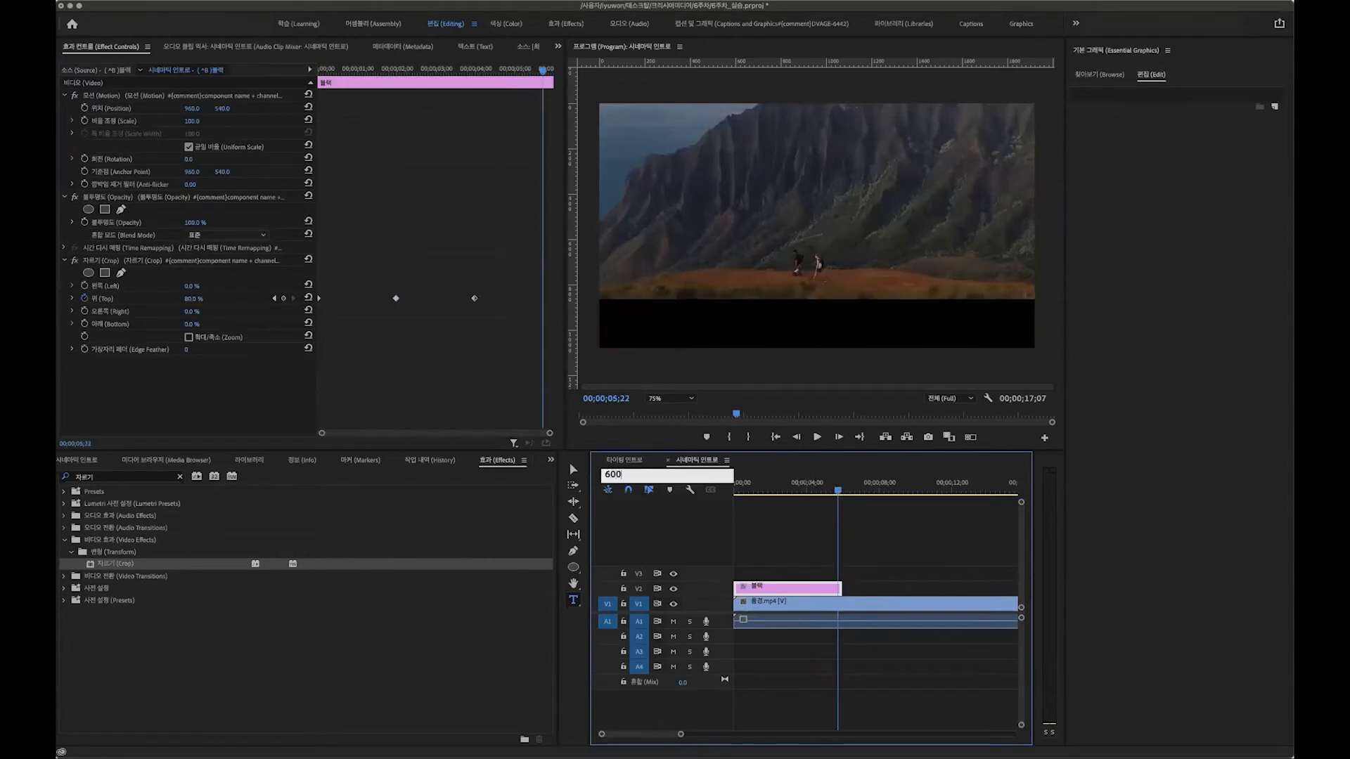
key("Return")
left_click(789, 585)
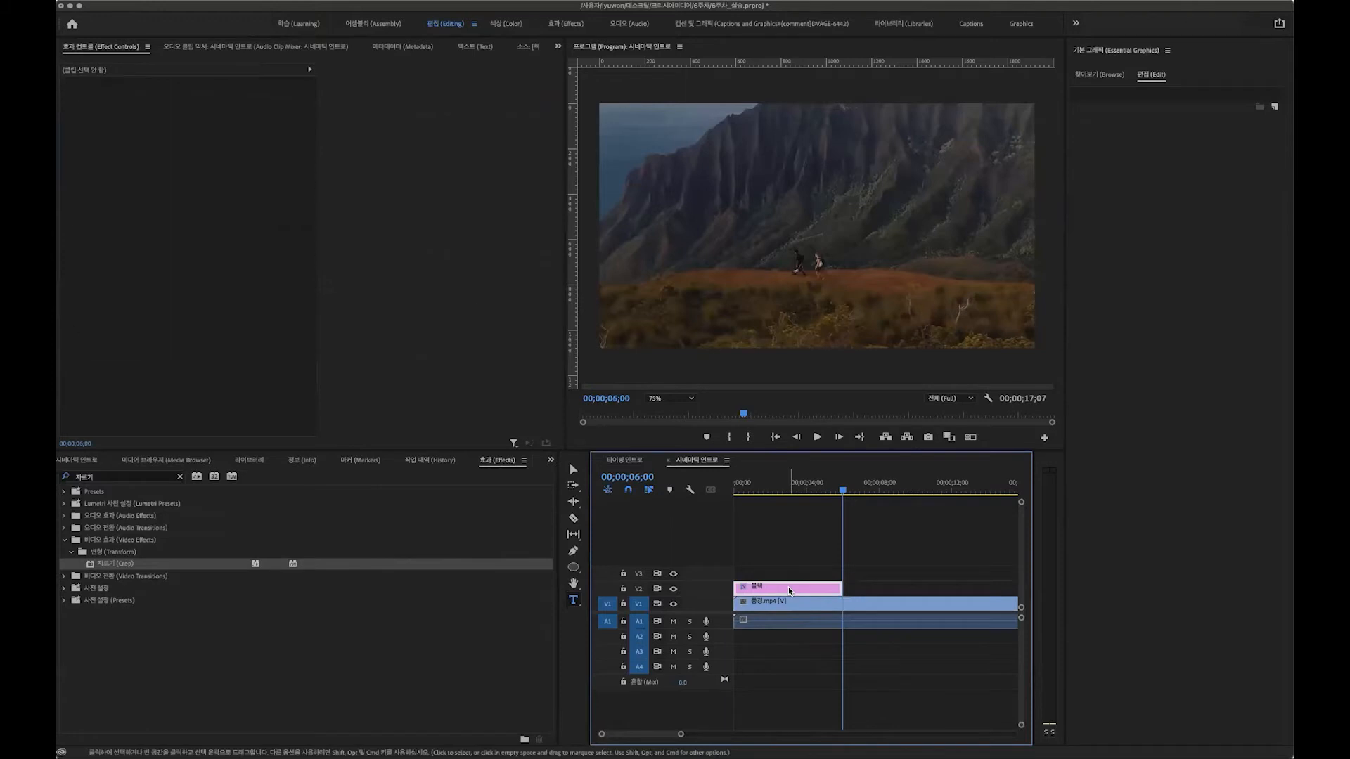
left_click(194, 300)
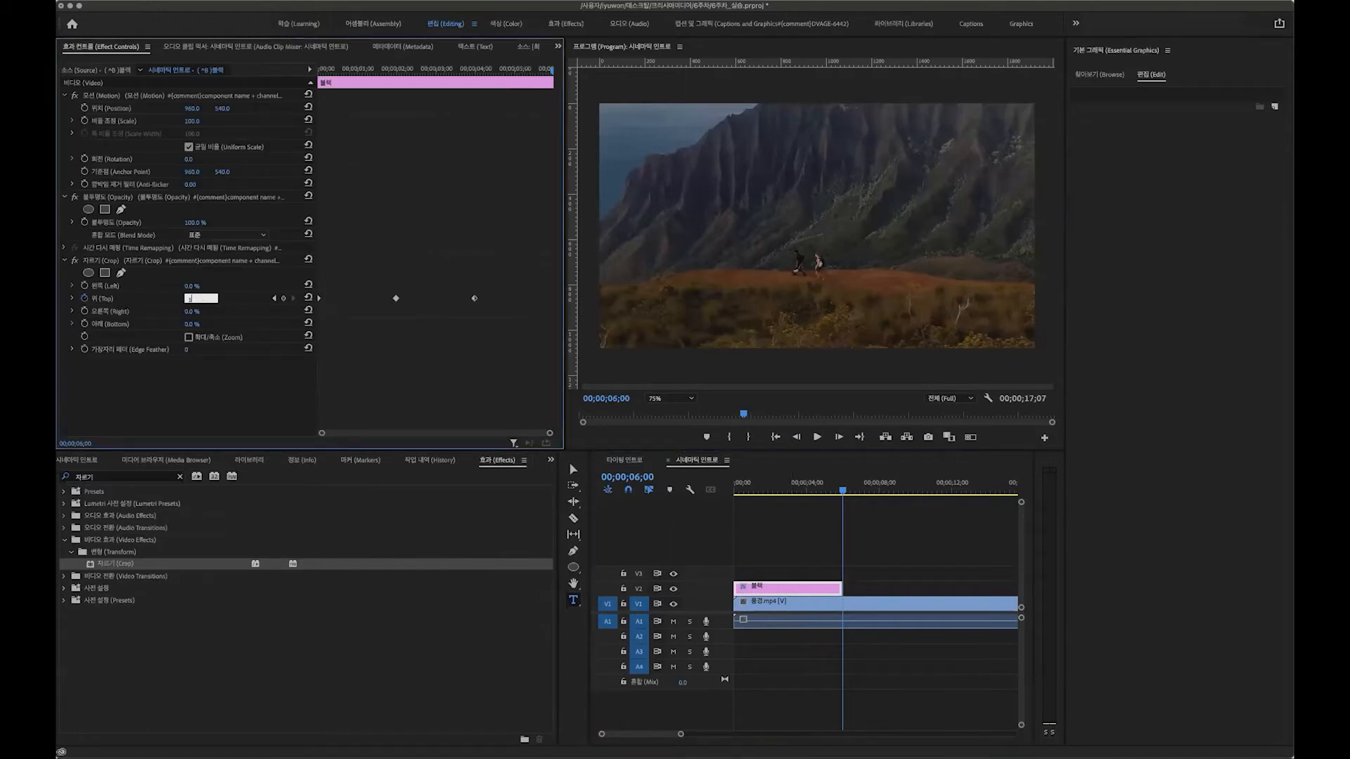
key("Return")
Play the whole bar animation from the start, return to 00;00;00;00 and reselect the black matte clip.
left_click_drag(847, 488, 643, 477)
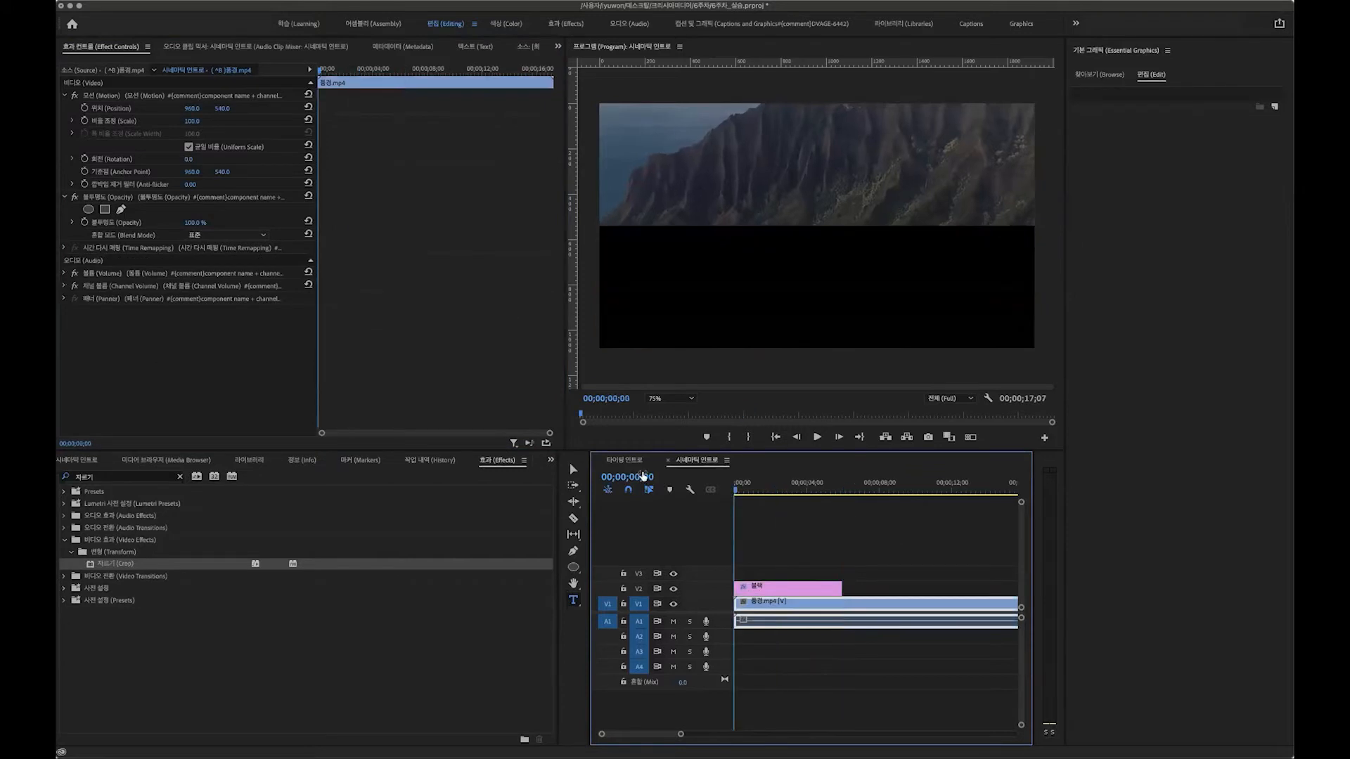
key("space")
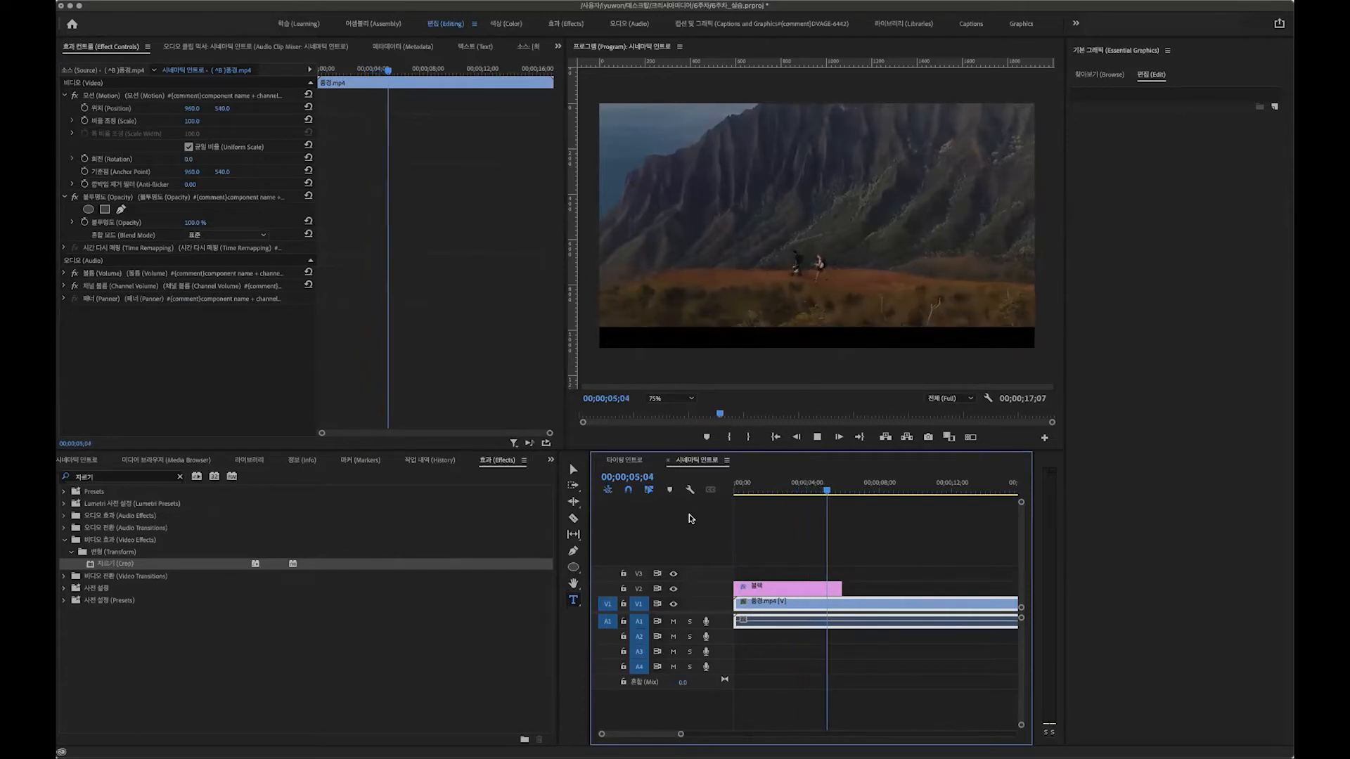
key("space")
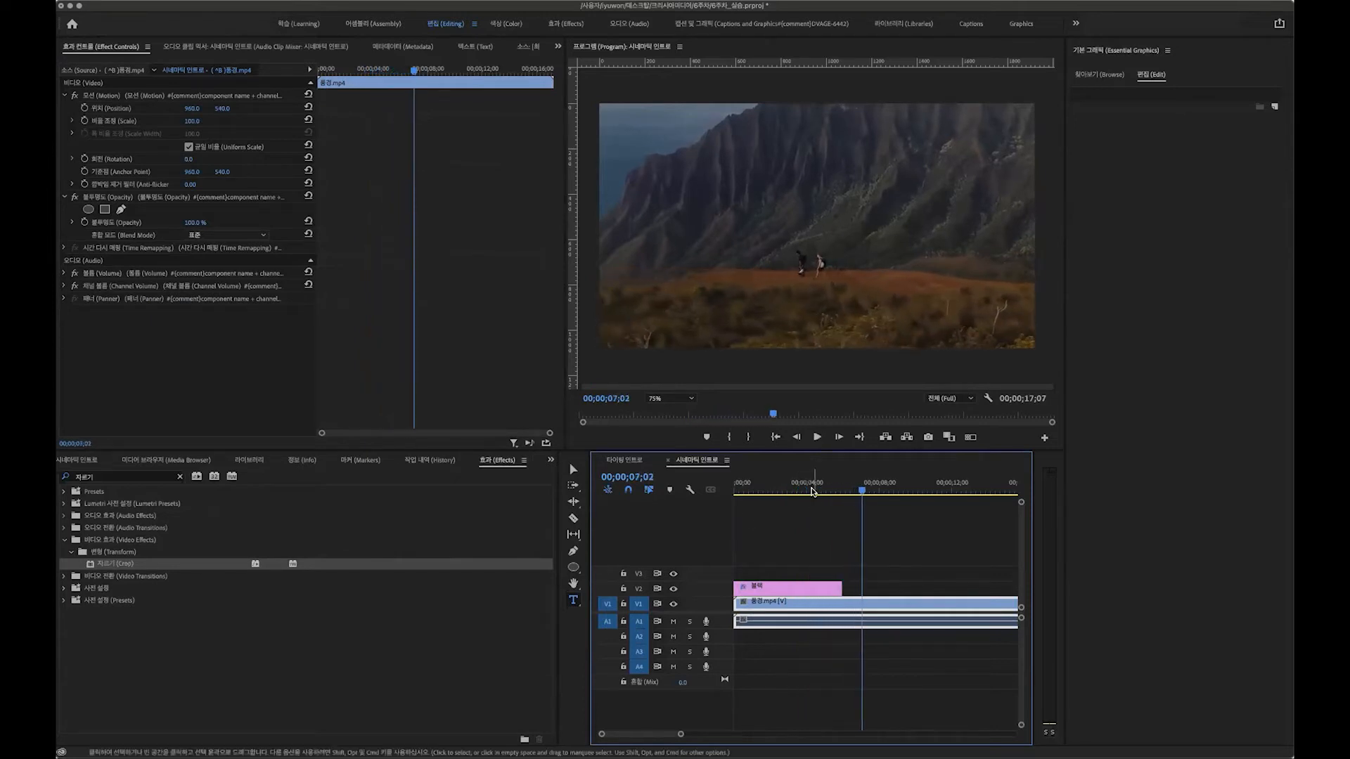
left_click_drag(812, 489, 733, 490)
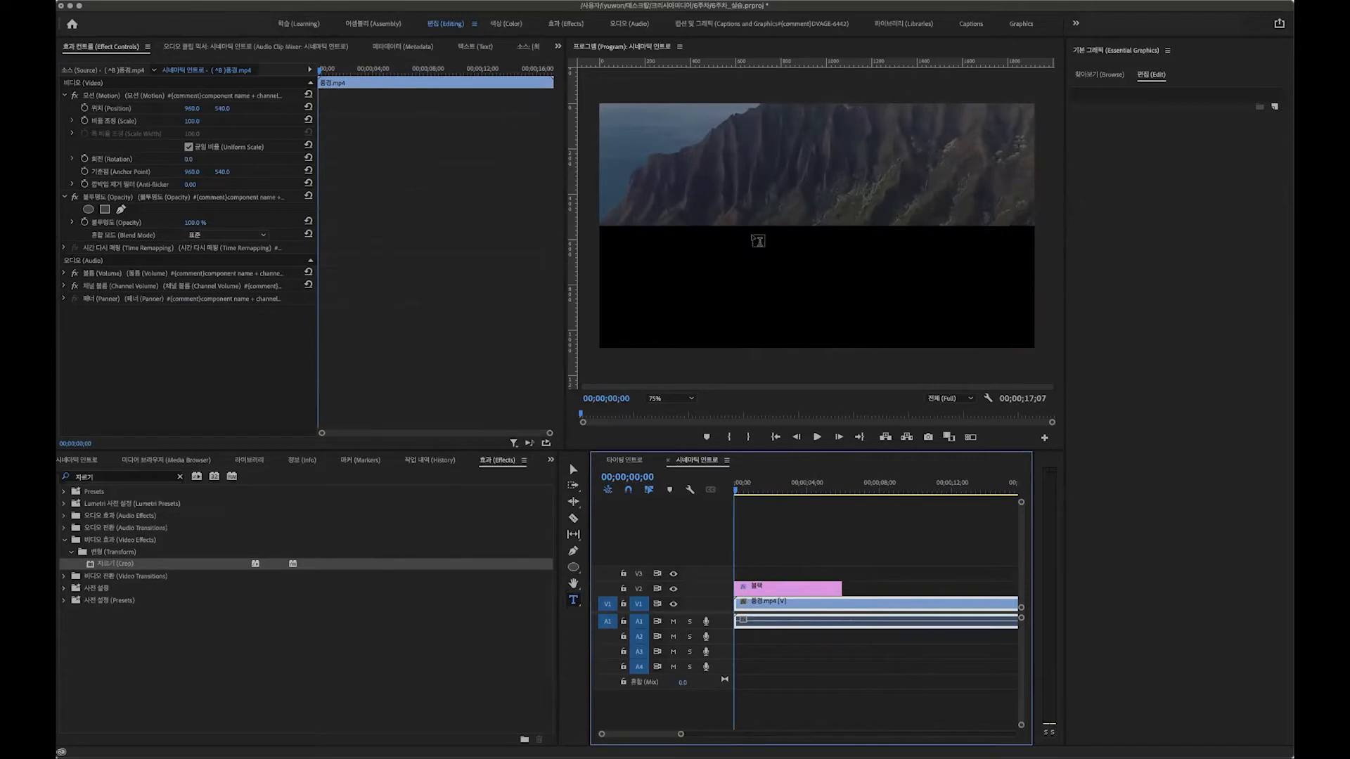
left_click(758, 593)
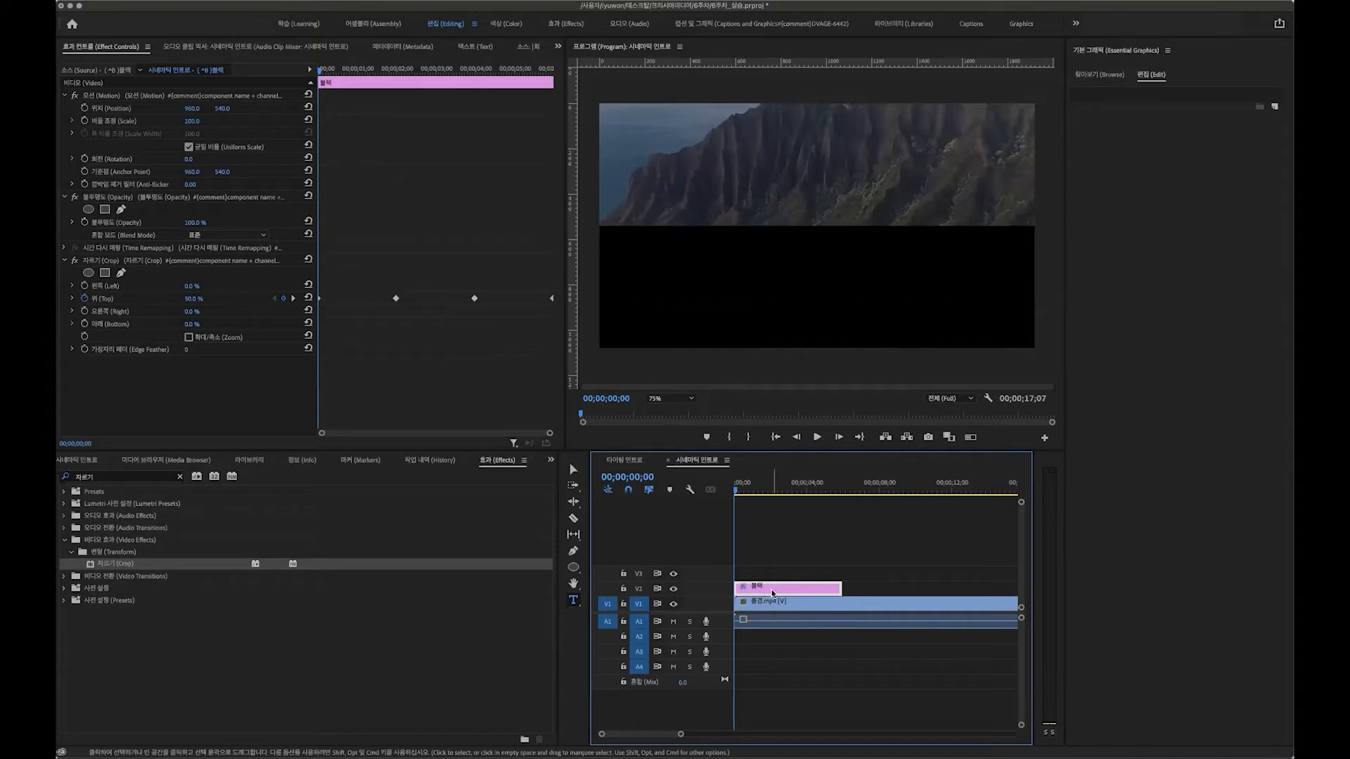
Duplicate the black matte clip from V2 onto V3, play the sequence from the start and return to 00;00;00;00.
left_click_drag(767, 591, 766, 581)
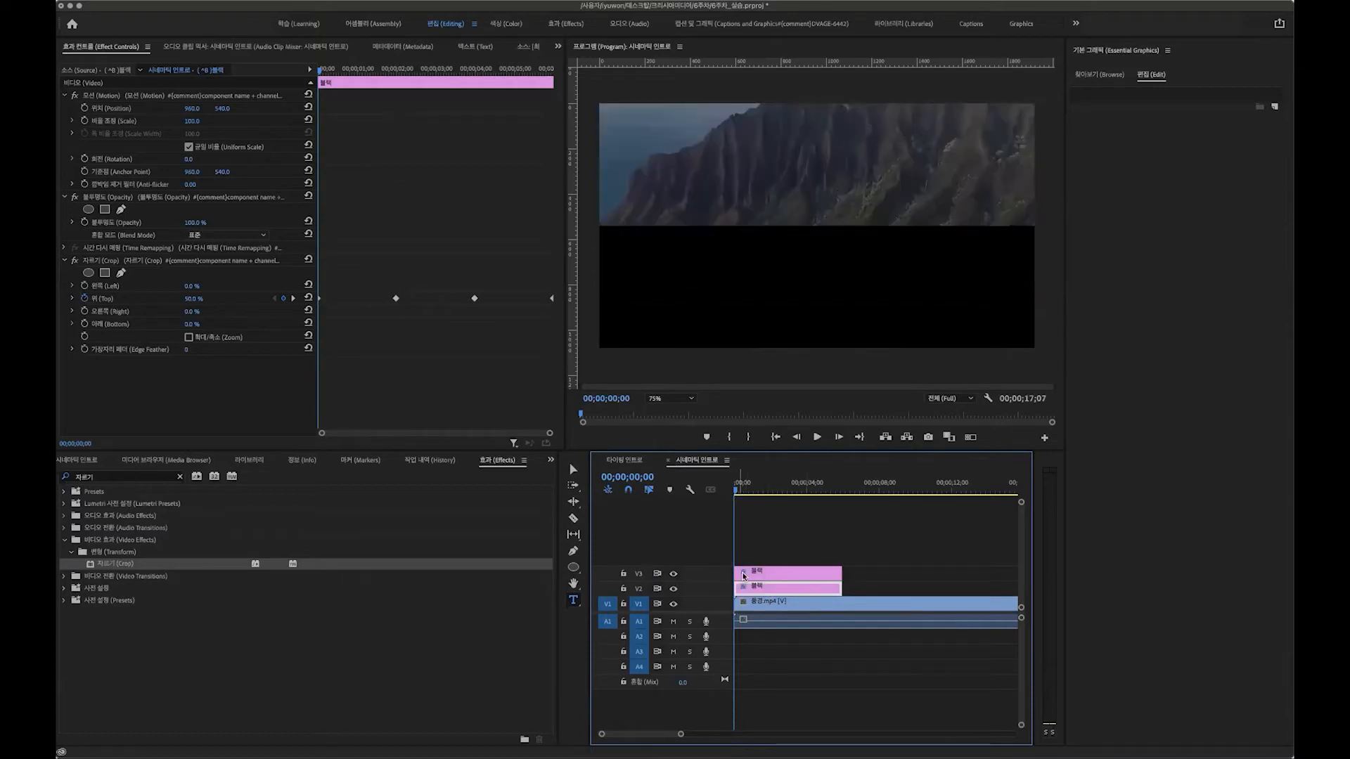
left_click_drag(749, 494, 702, 492)
key("space")
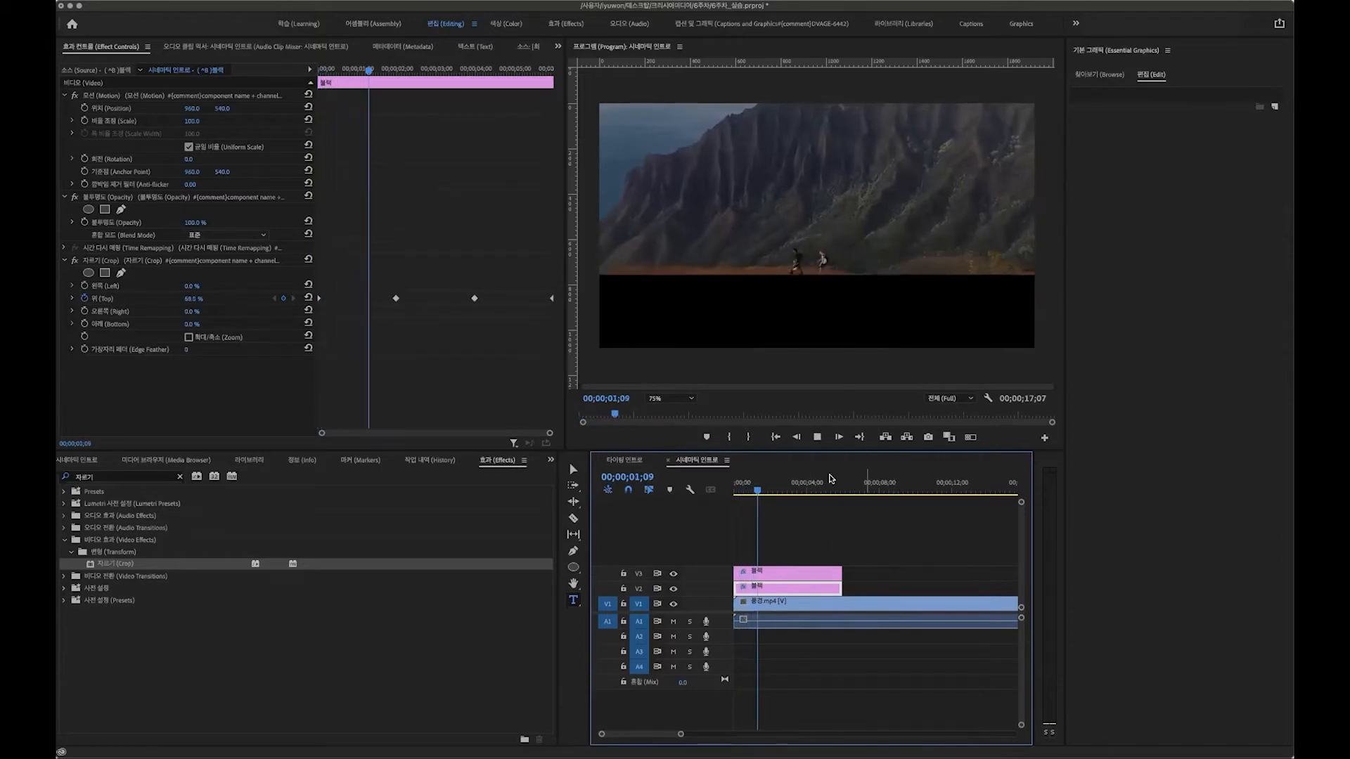
left_click(799, 489)
left_click_drag(800, 489, 713, 489)
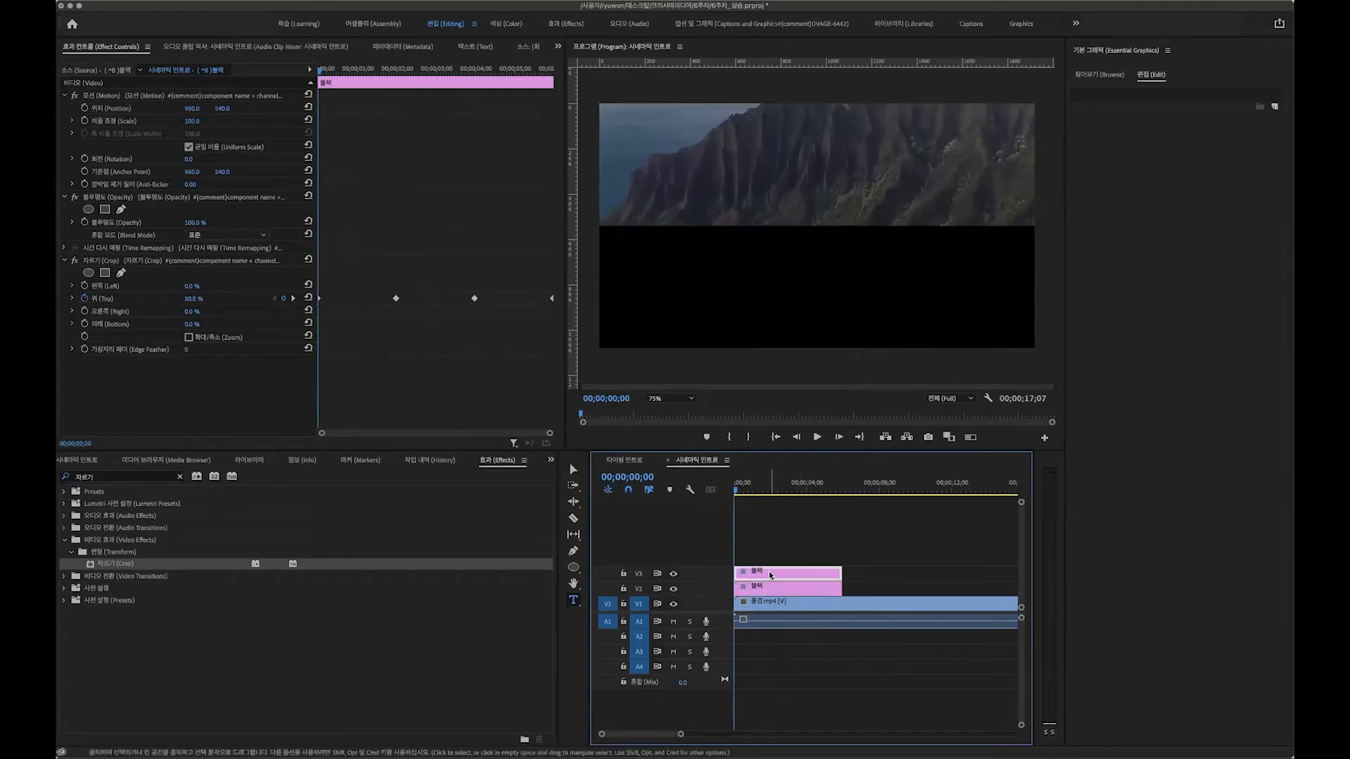
Search the effects for 뒤집기 and apply Vertical Flip to the black matte copy on V3.
double_click(124, 476)
type("뒤집기")
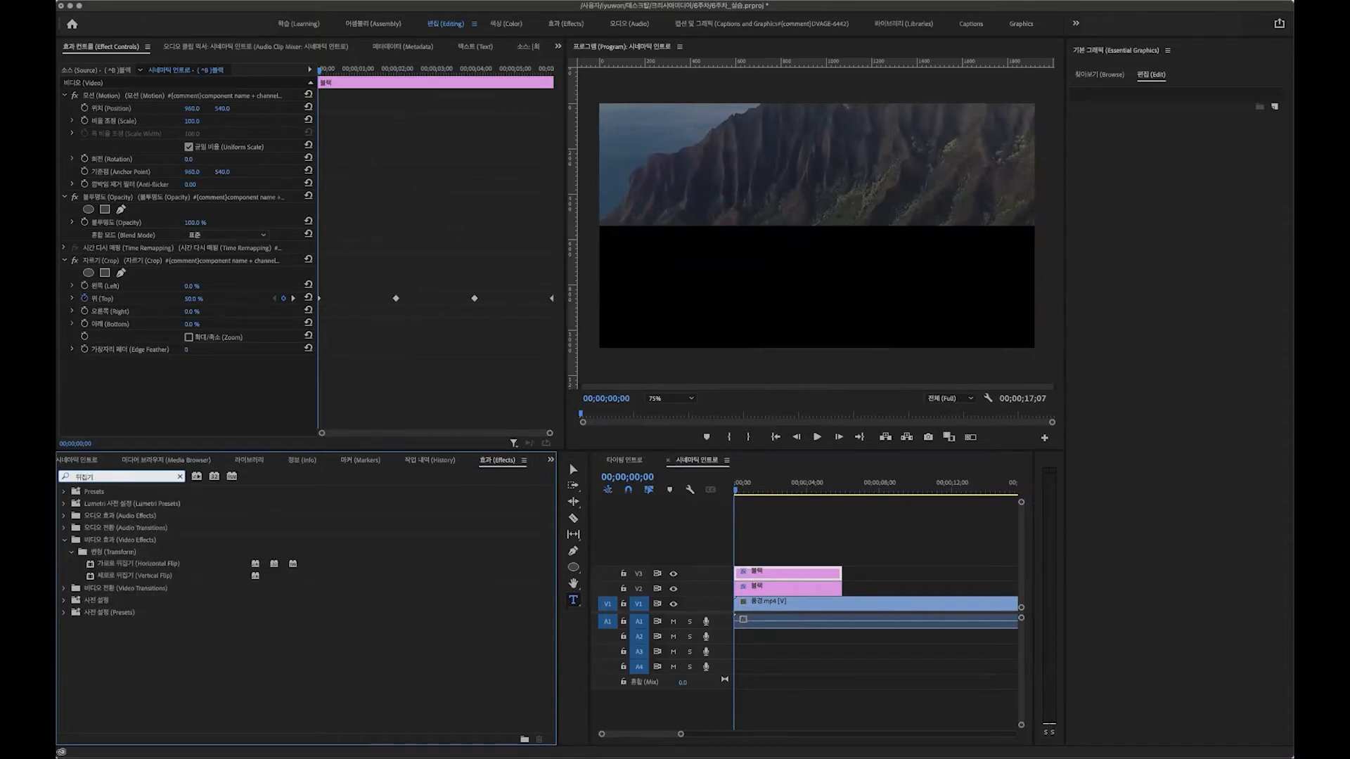
double_click(132, 575)
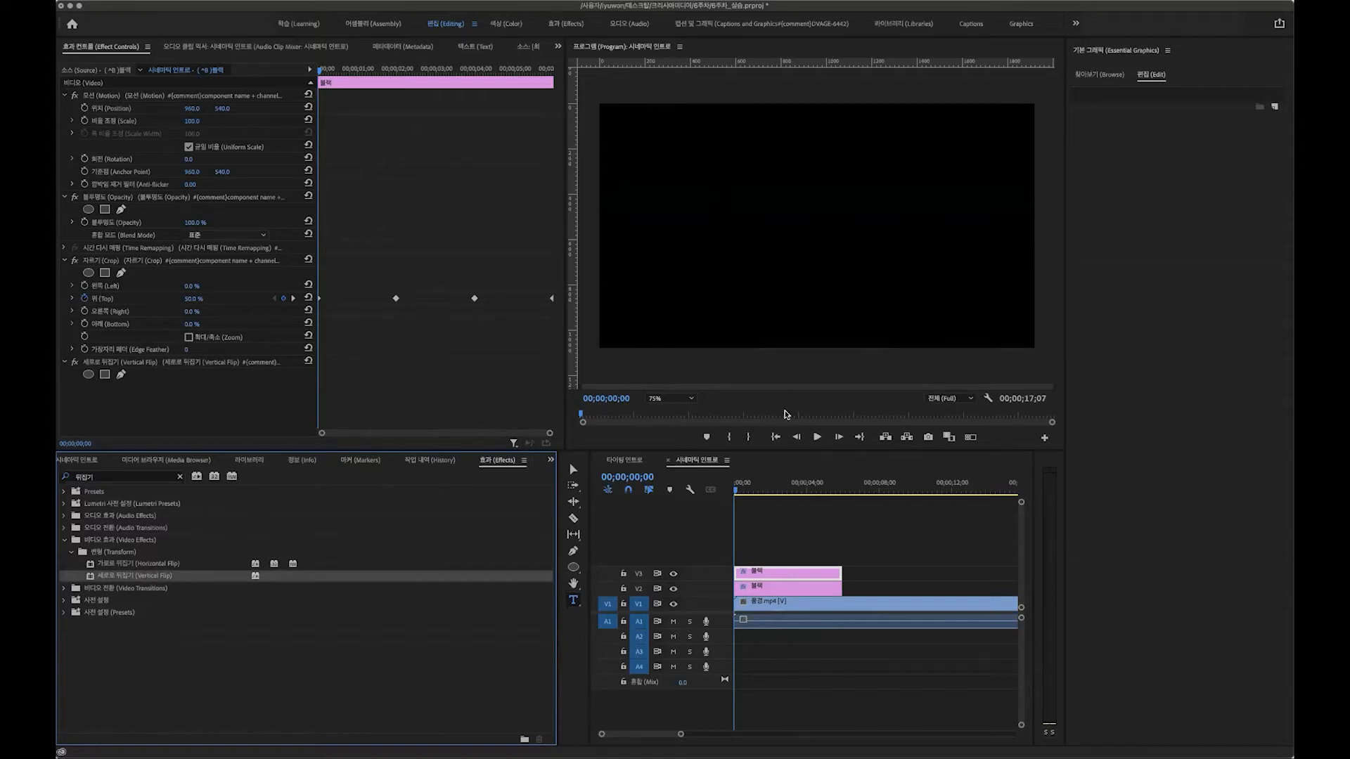
Play the animation with both black bars from the start twice and return to 00;00;00;00.
left_click(759, 501)
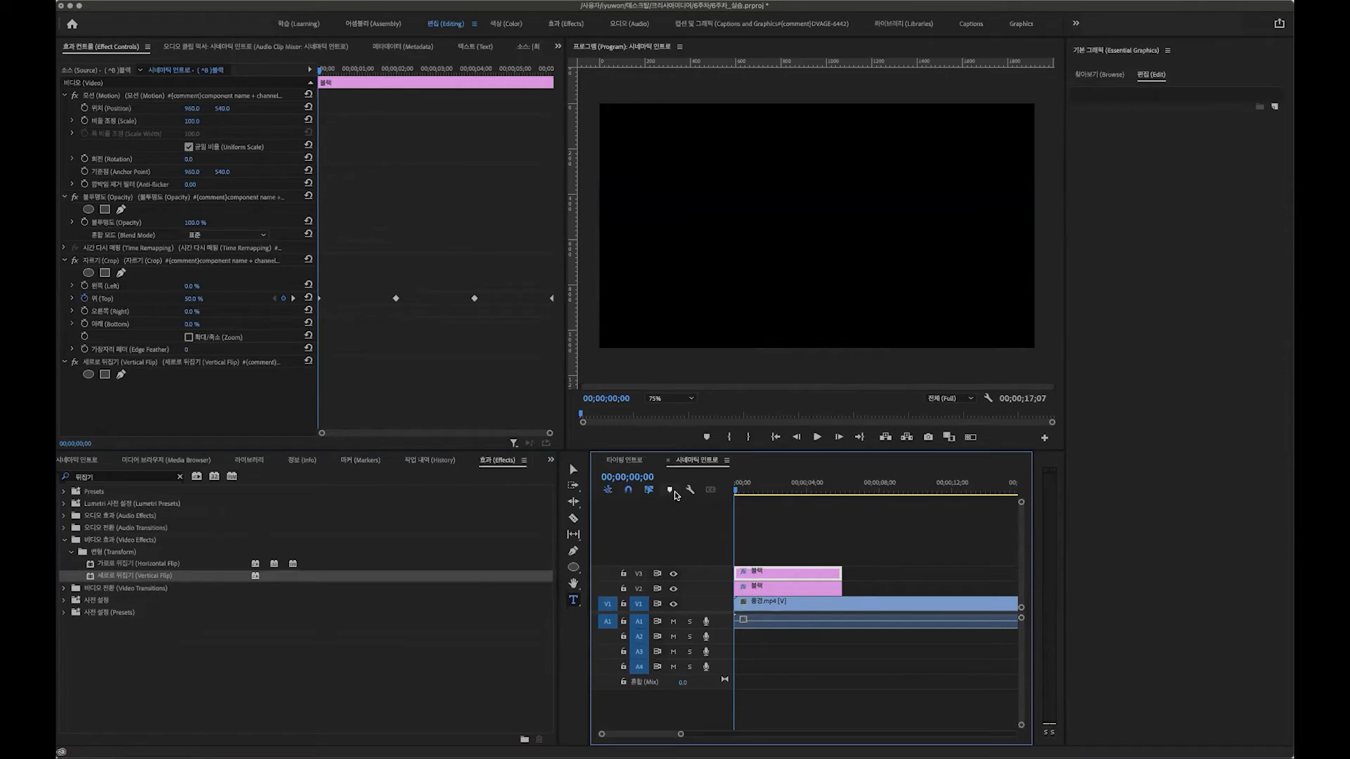
key("space")
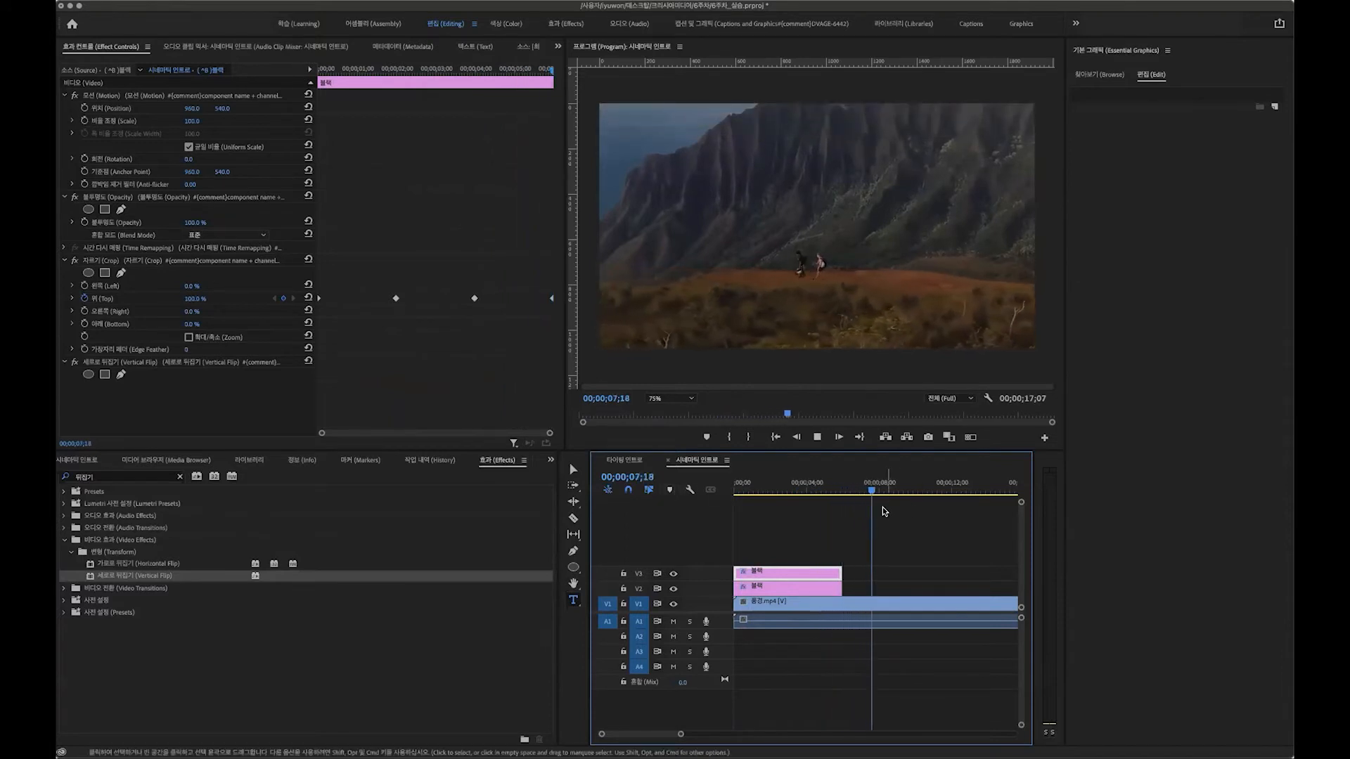
key("space")
left_click_drag(871, 490, 636, 483)
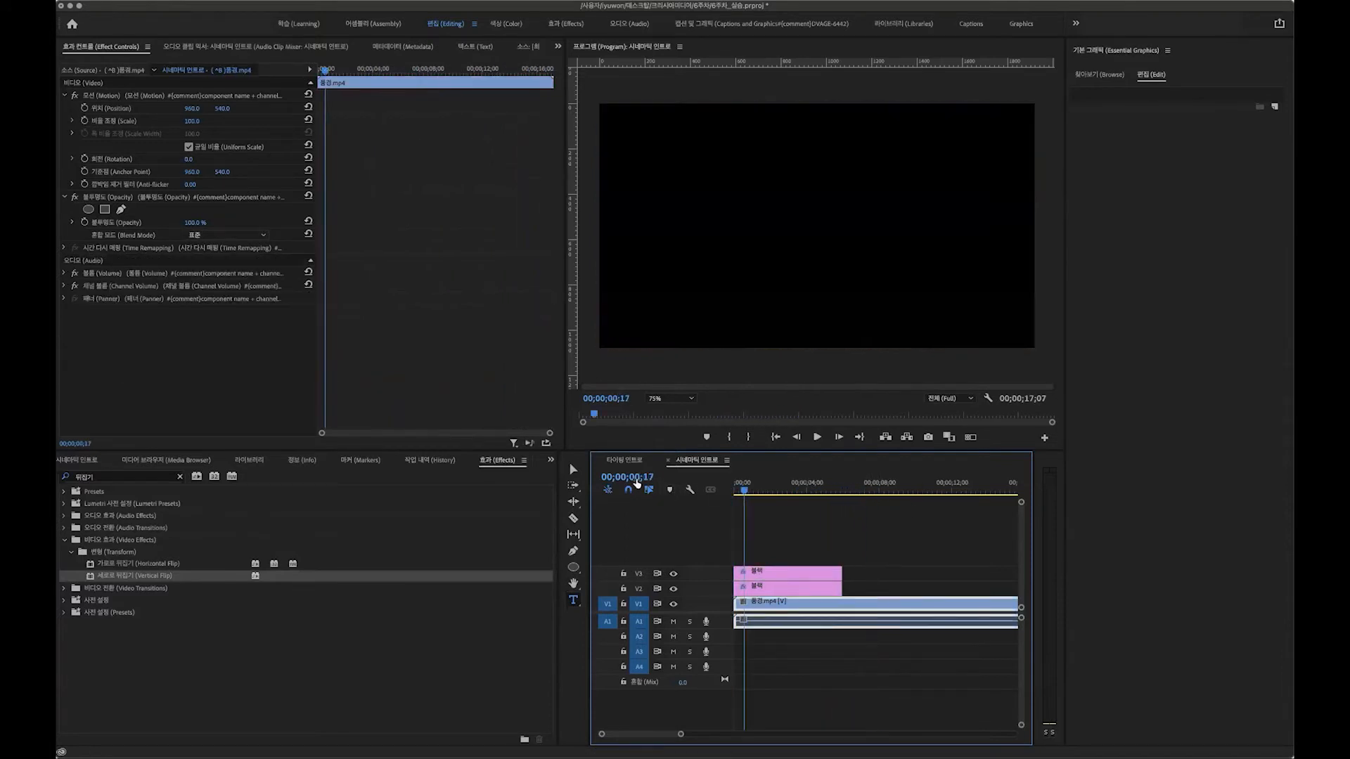
key("space")
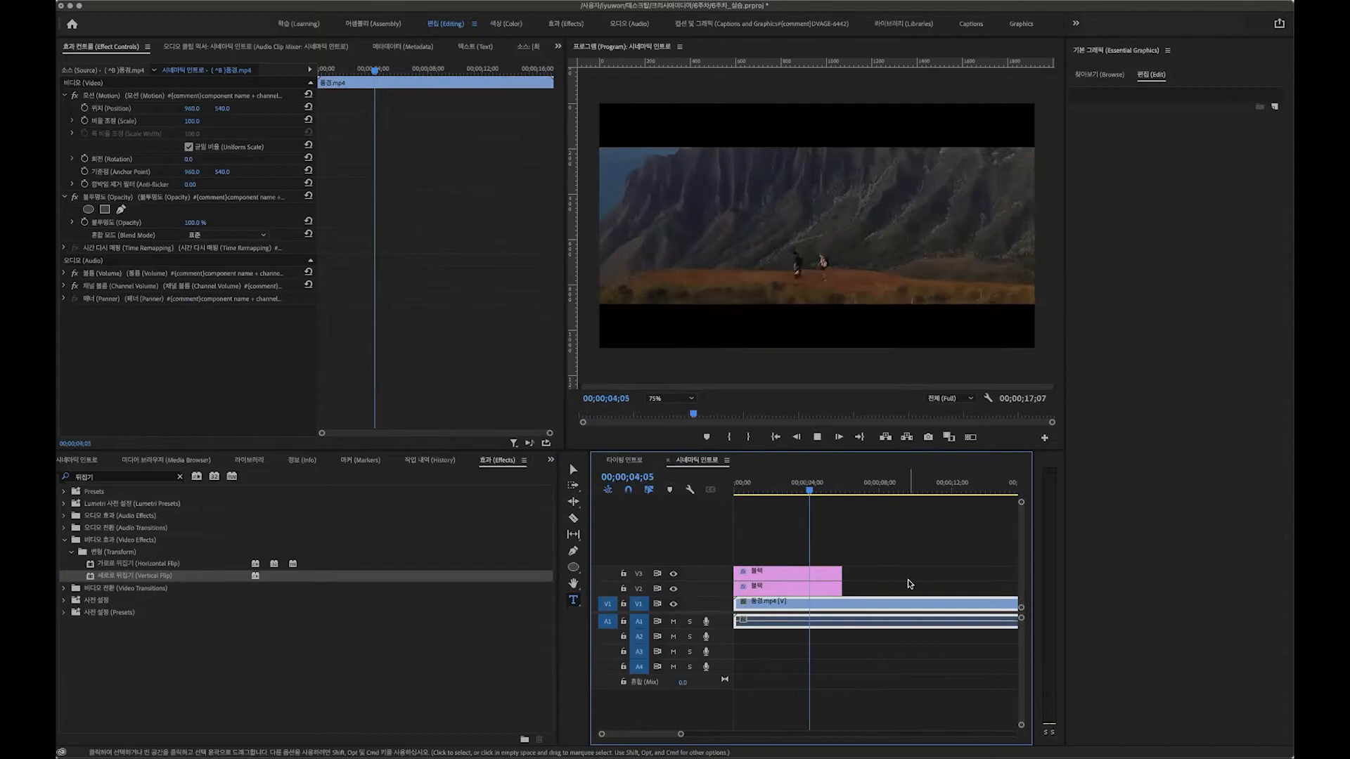
left_click_drag(854, 490, 706, 466)
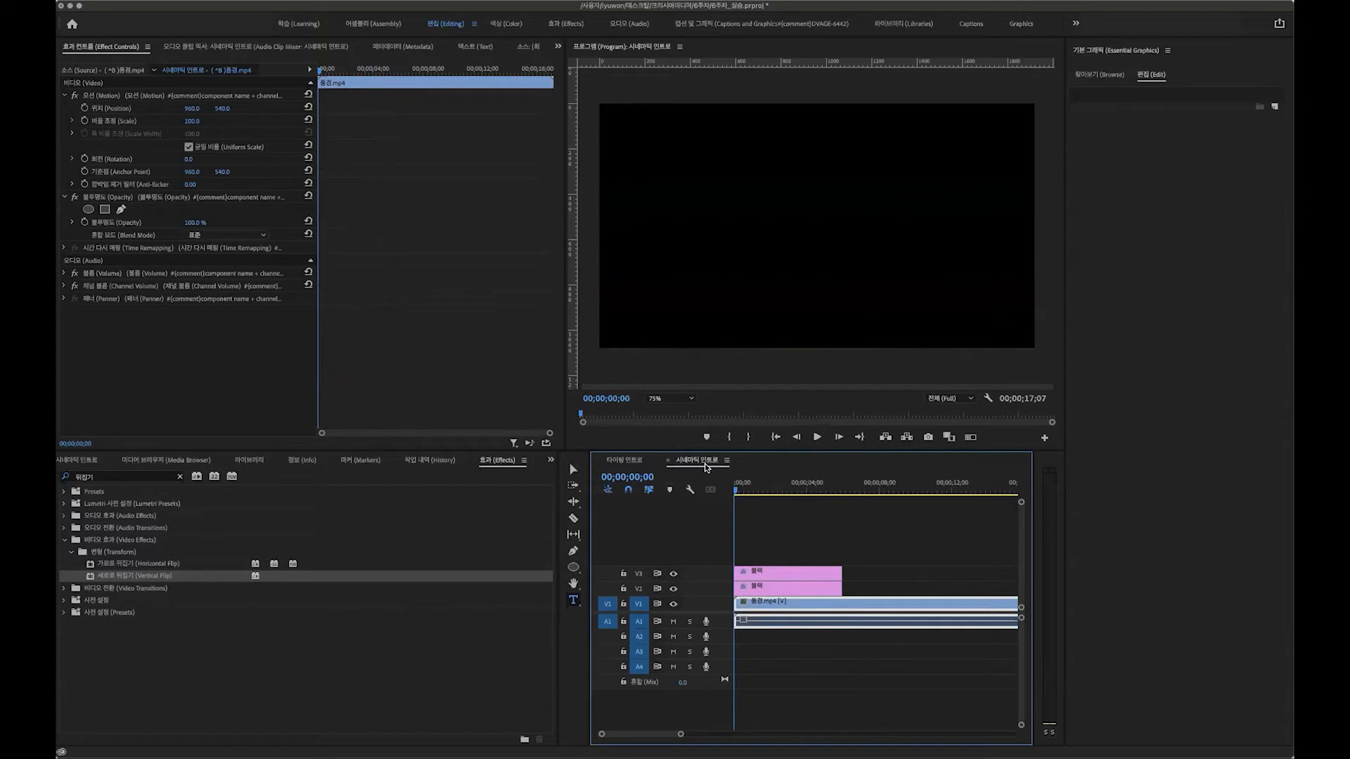
Delete the matte copy on V3 and apply Ease In to the second Crop Top keyframe of the V2 matte.
left_click(753, 575)
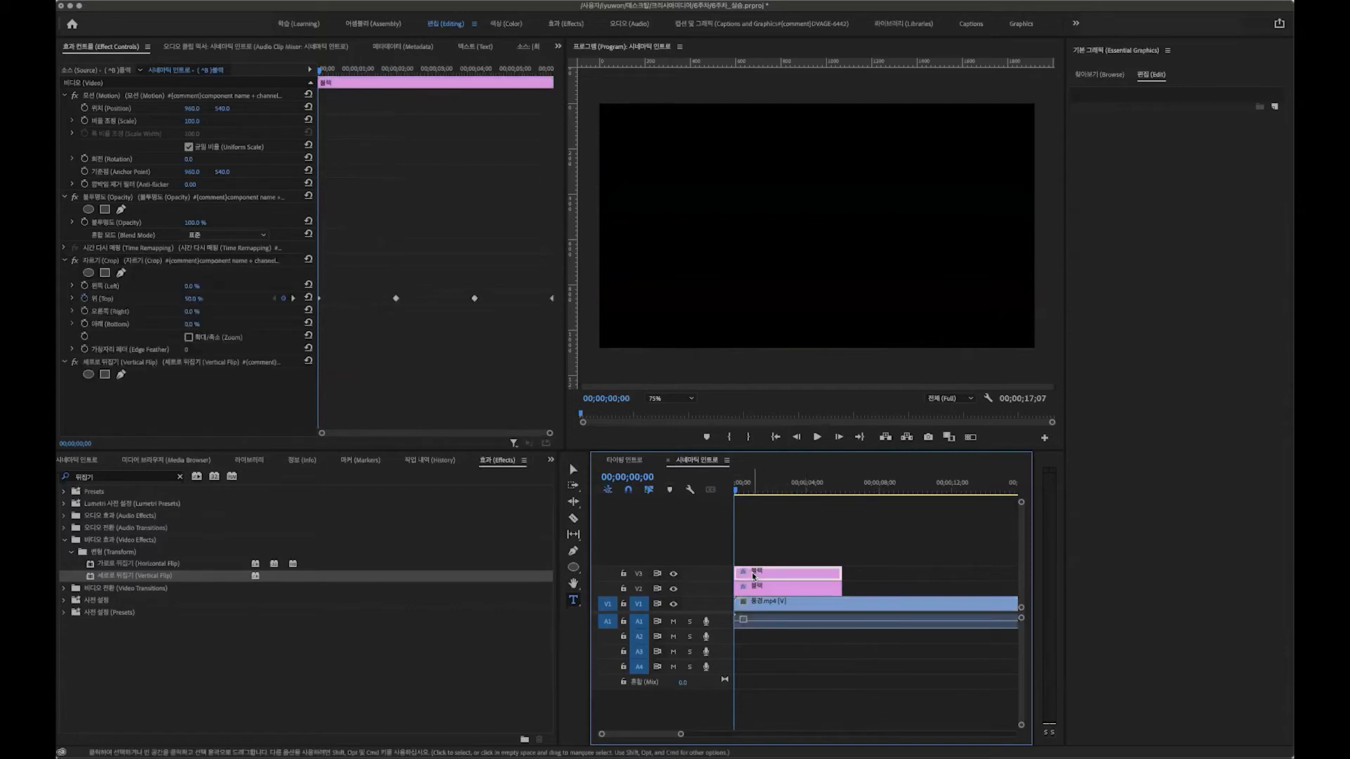
key("Delete")
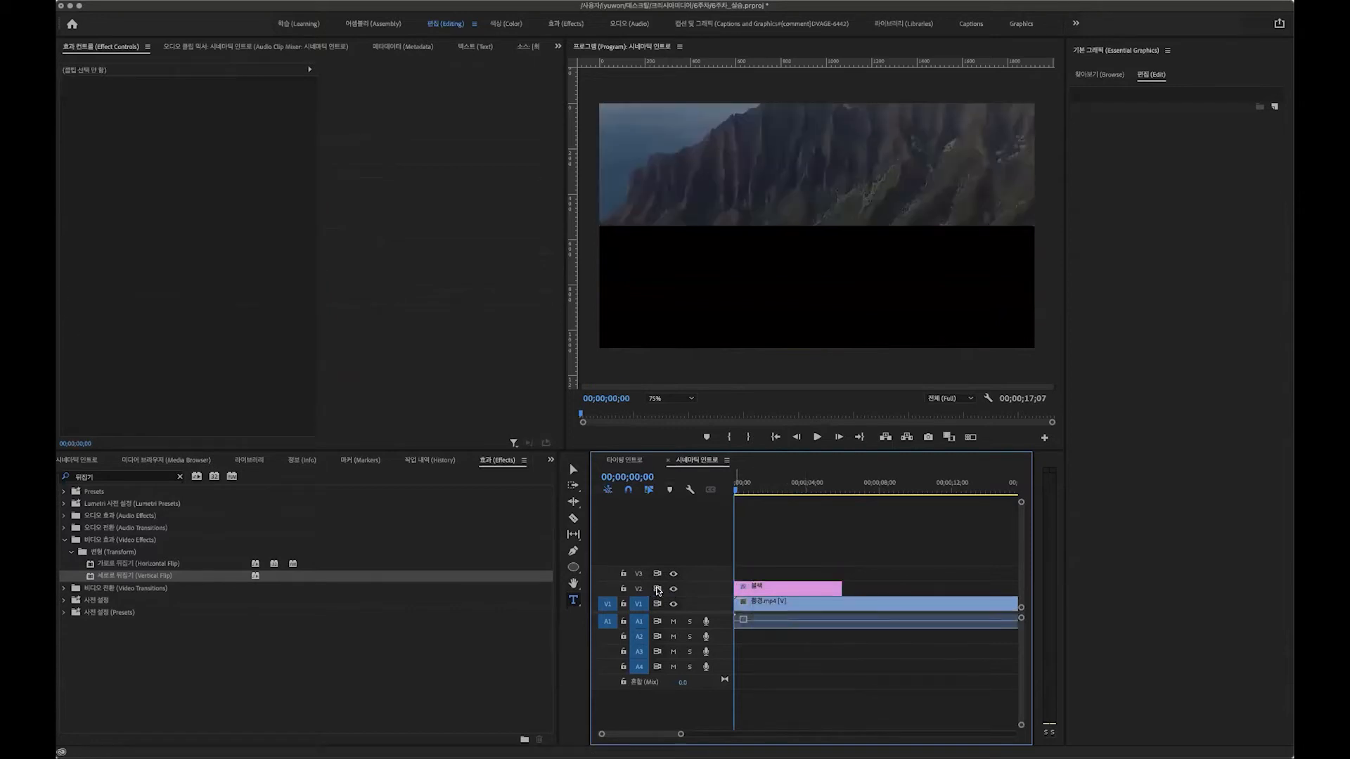
left_click(763, 587)
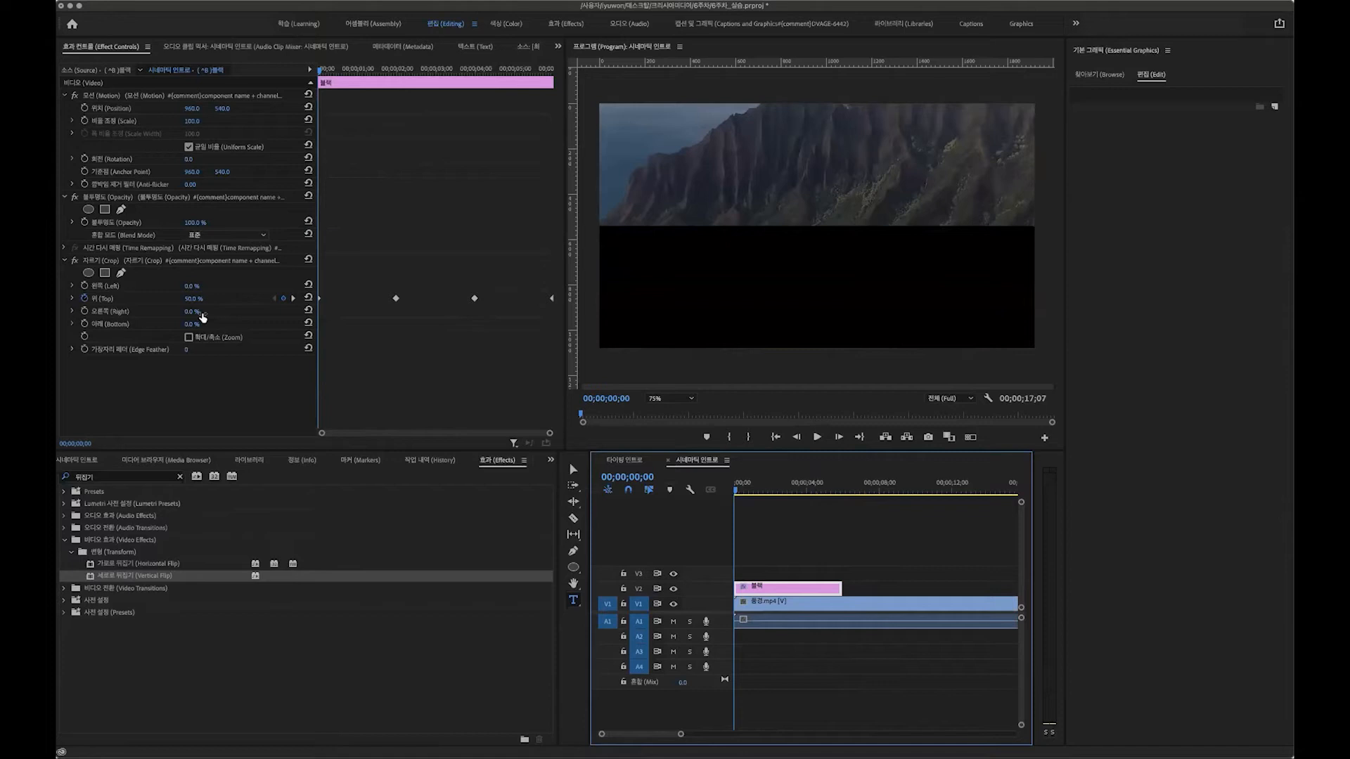
left_click(72, 300)
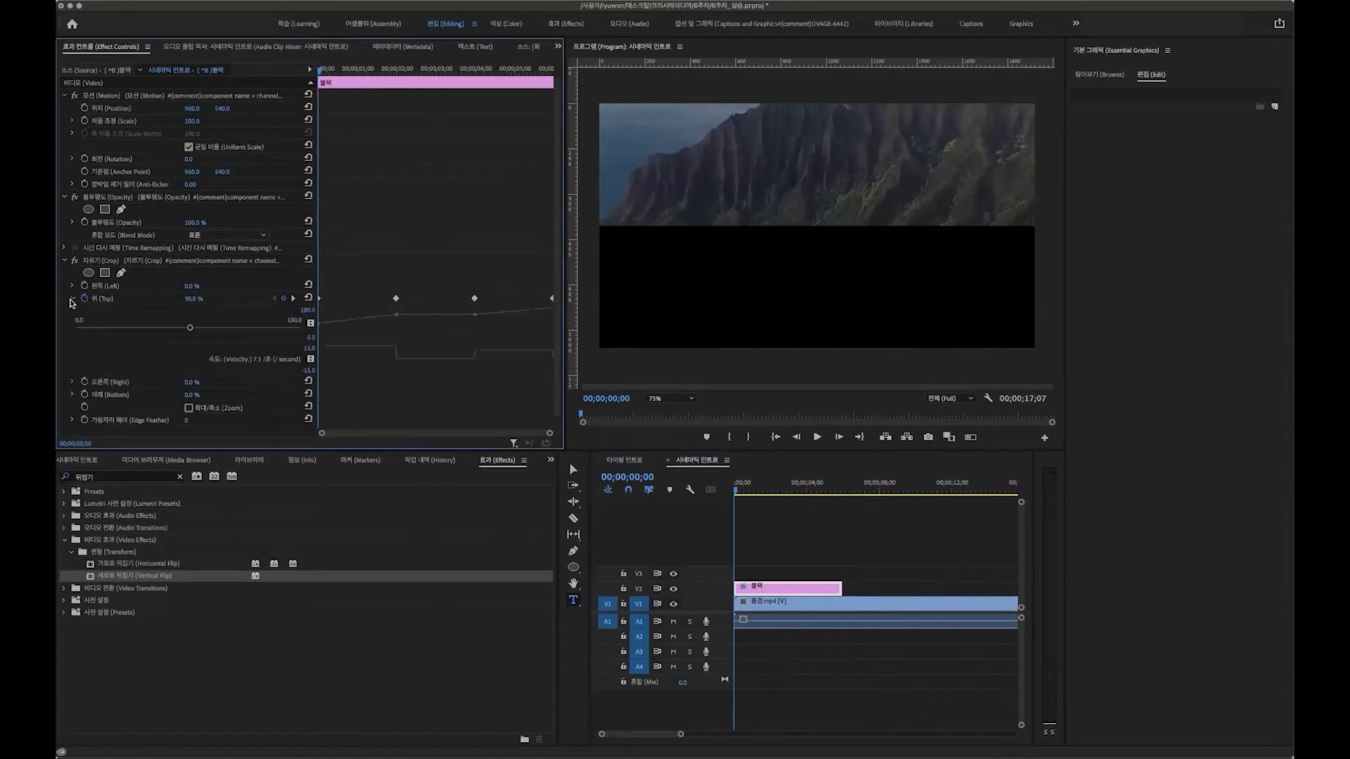
mouse_move(549, 433)
left_mouse_down()
mouse_move(509, 434)
mouse_move(550, 433)
left_mouse_up()
right_click(397, 299)
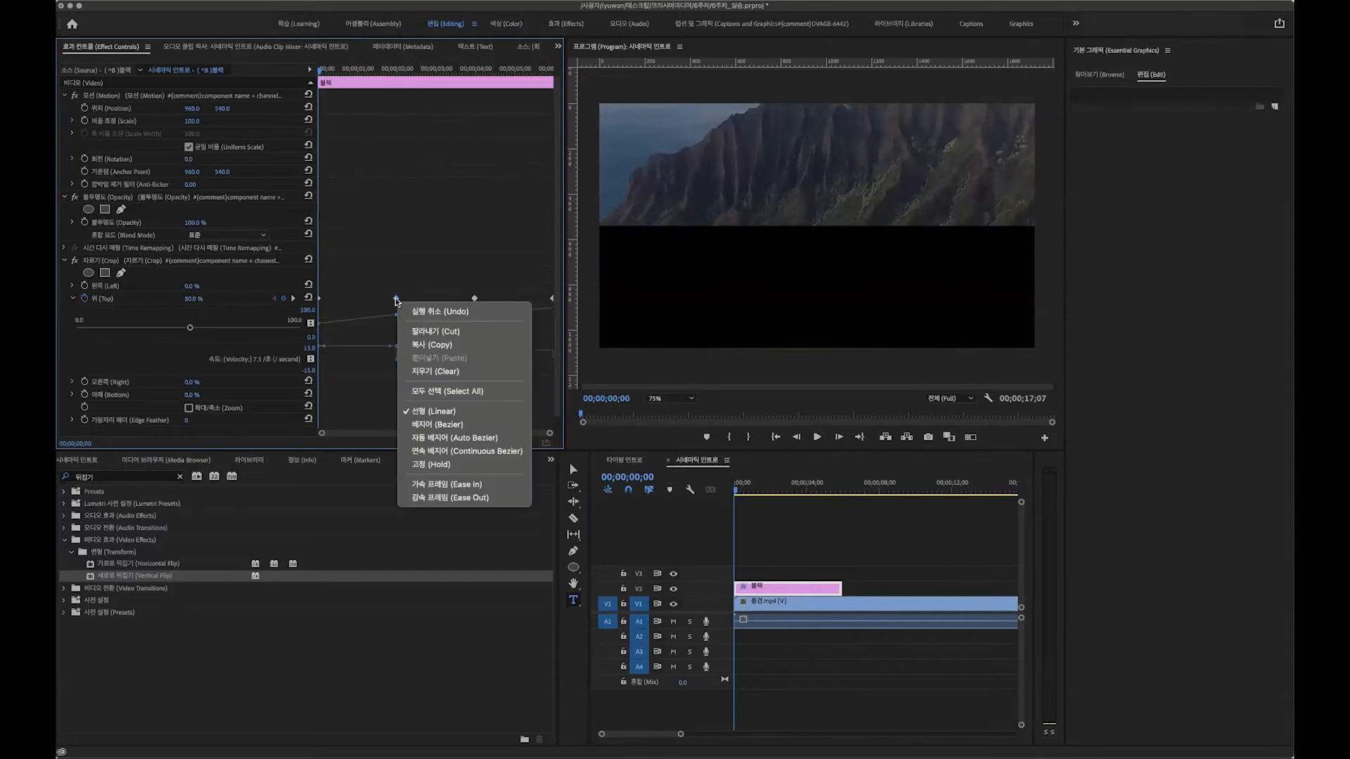
left_click(450, 483)
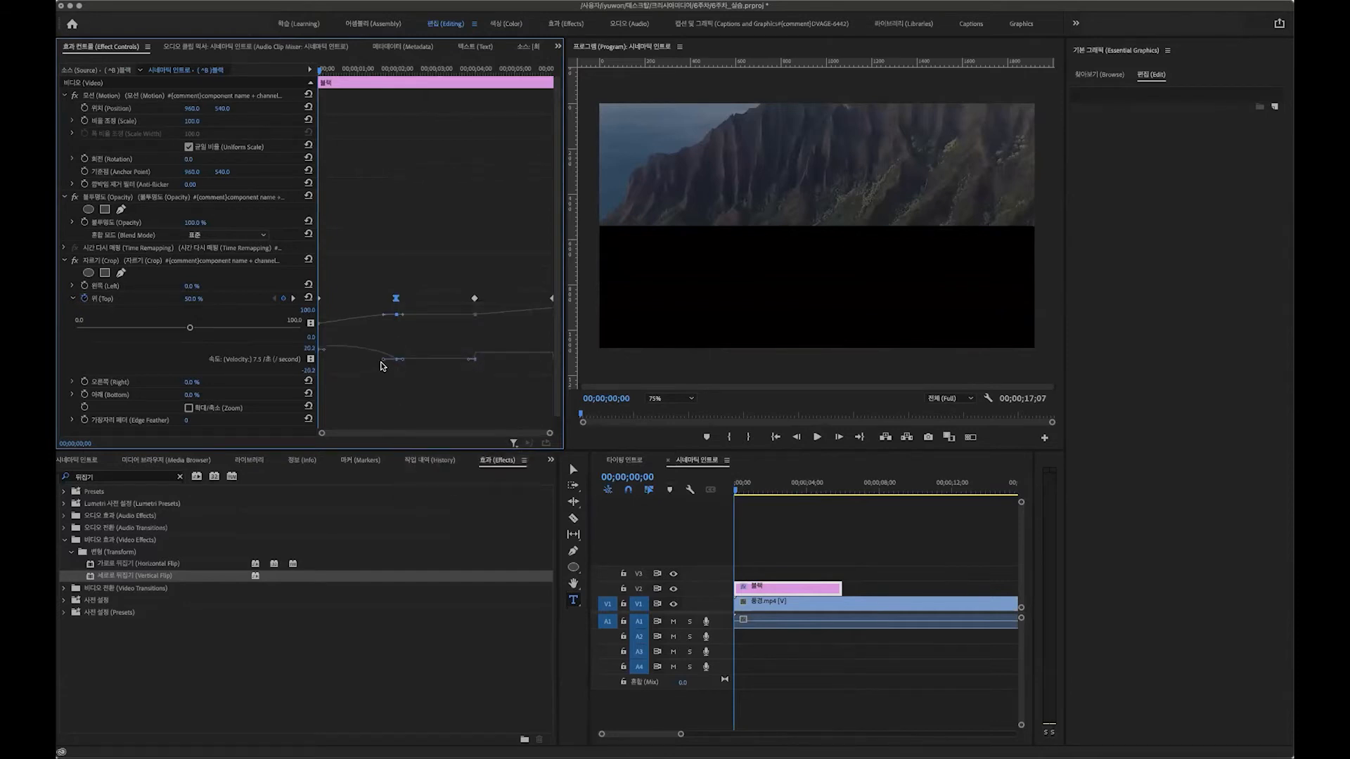
Lengthen the incoming velocity handle of the eased Crop Top keyframe and play the bar animation from the start.
left_click(395, 299)
left_click_drag(379, 364, 364, 367)
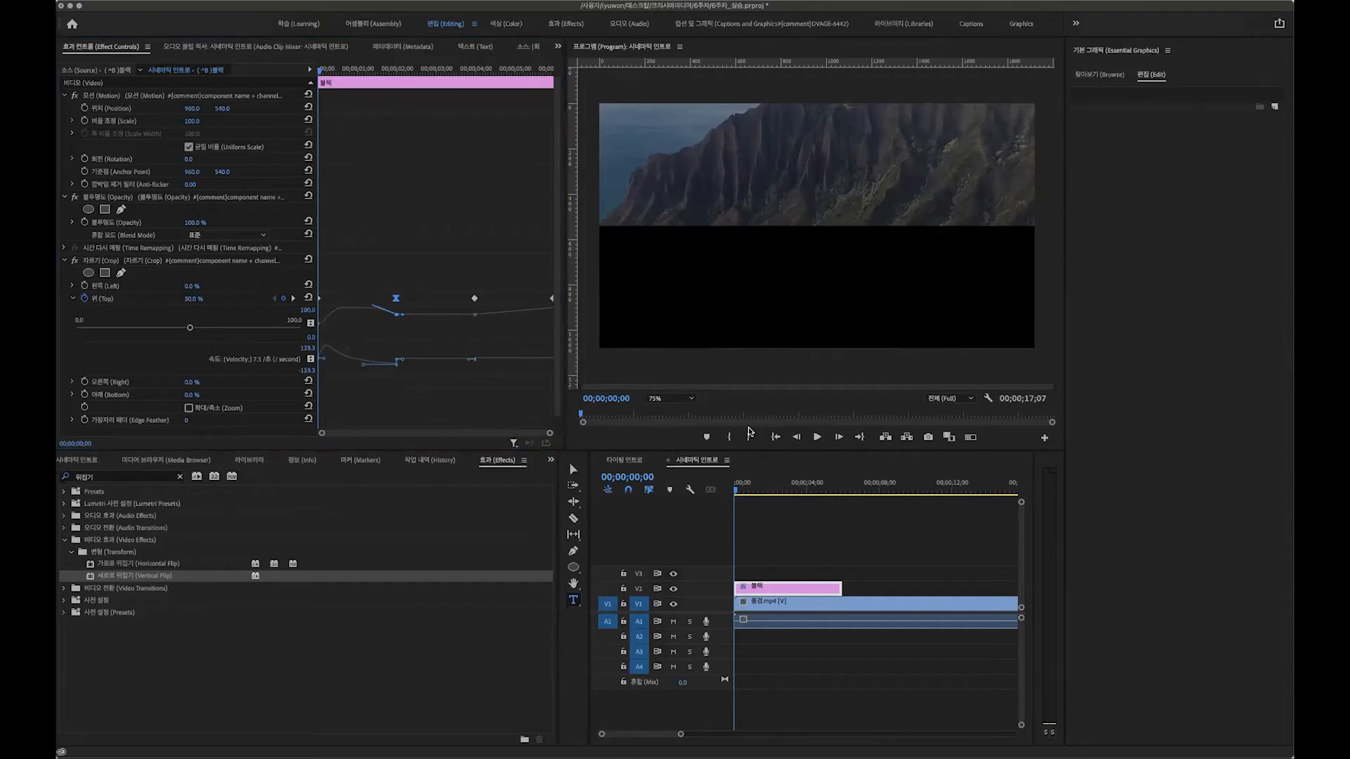
left_click(743, 490)
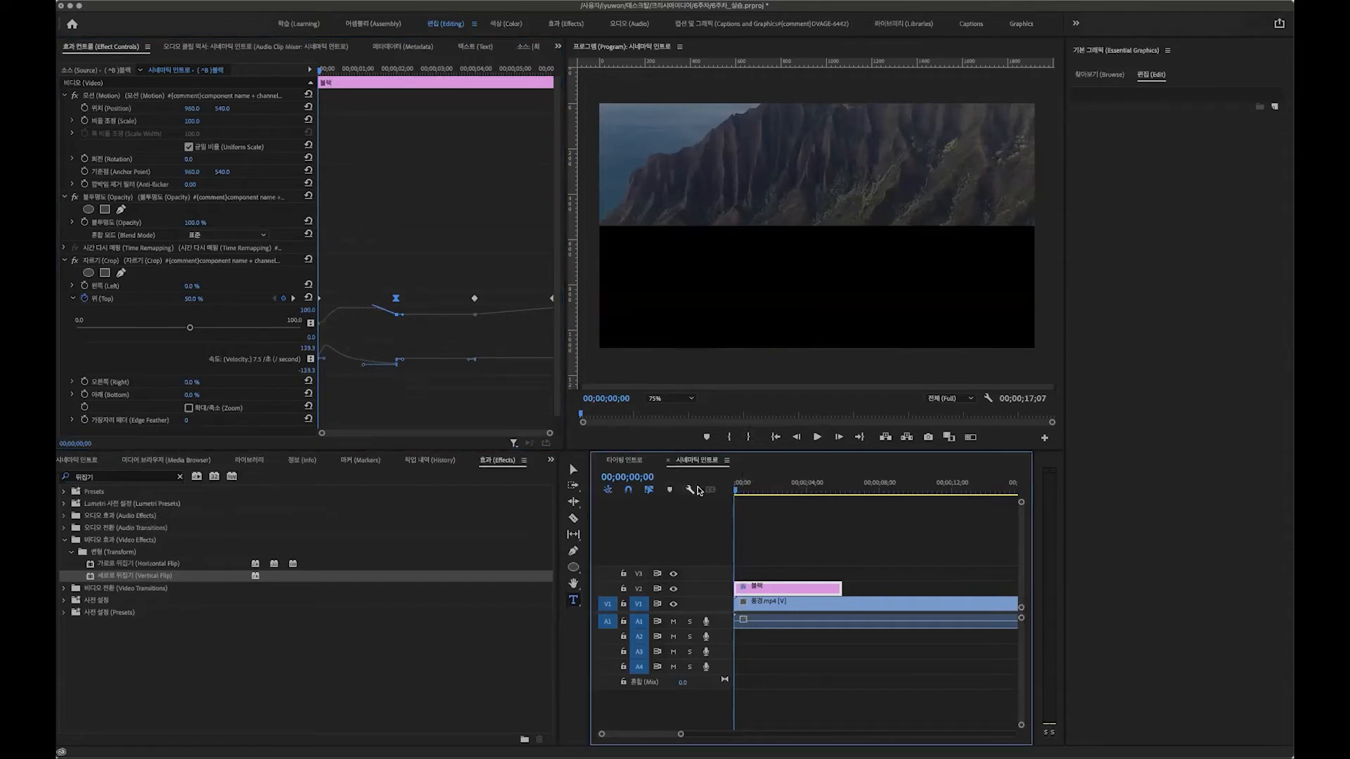
key("space")
left_click(763, 487)
Undo the velocity curve, Ease In and matte deletion, restoring the V3 copy, and return to the sequence start.
key("super+z")
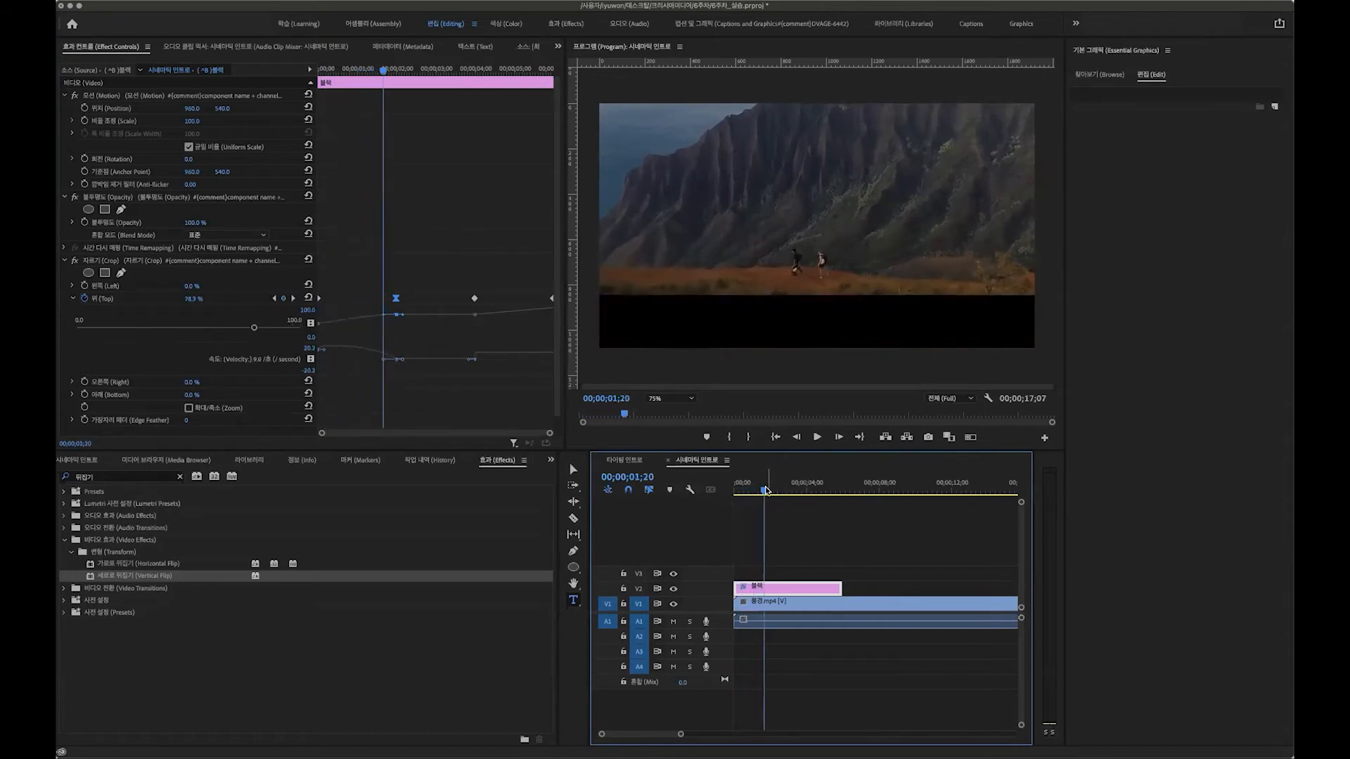
key("super+z")
left_click_drag(770, 490, 665, 496)
key("super+z")
key("super+z")
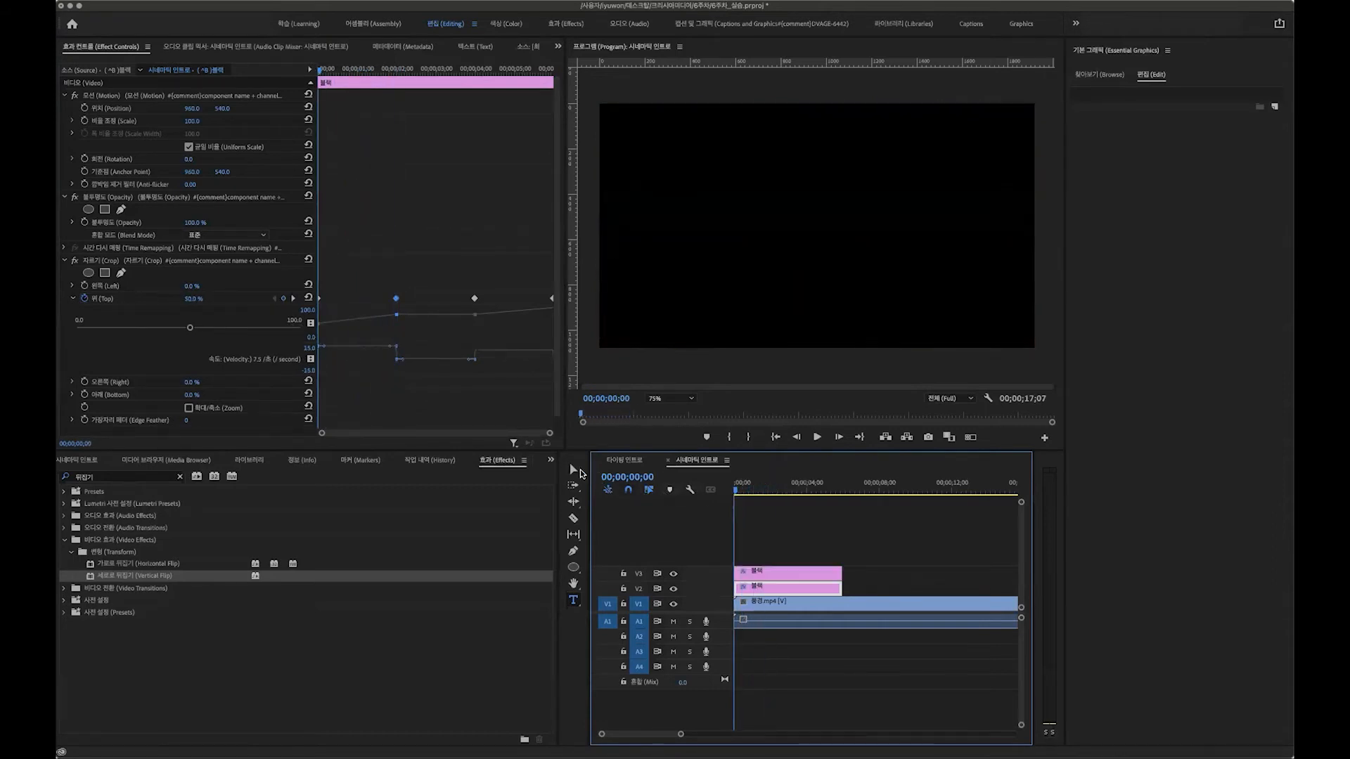
key("super+z")
key("super+z")
Play through the opening and disappearing of both black bars several times and return to 00;00;00;00.
key("space")
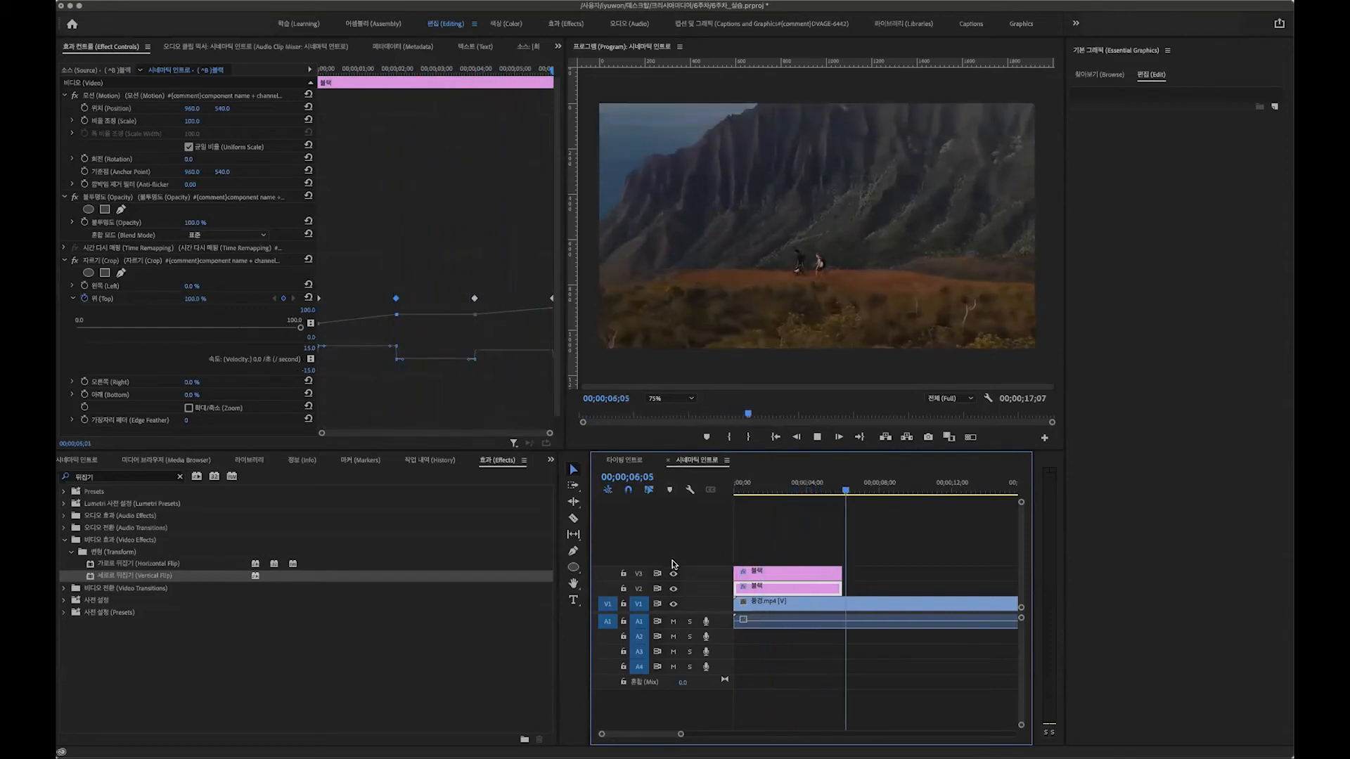
key("space")
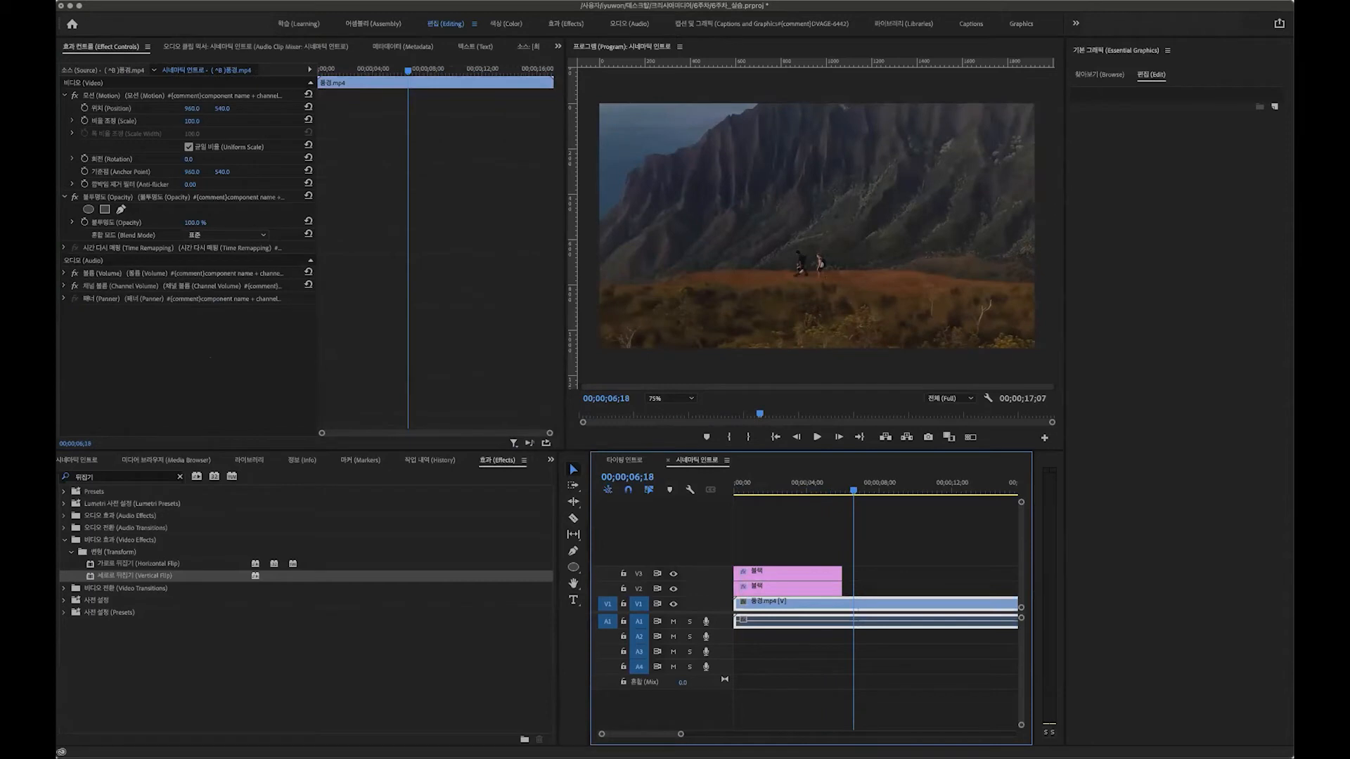
key("Home")
key("space")
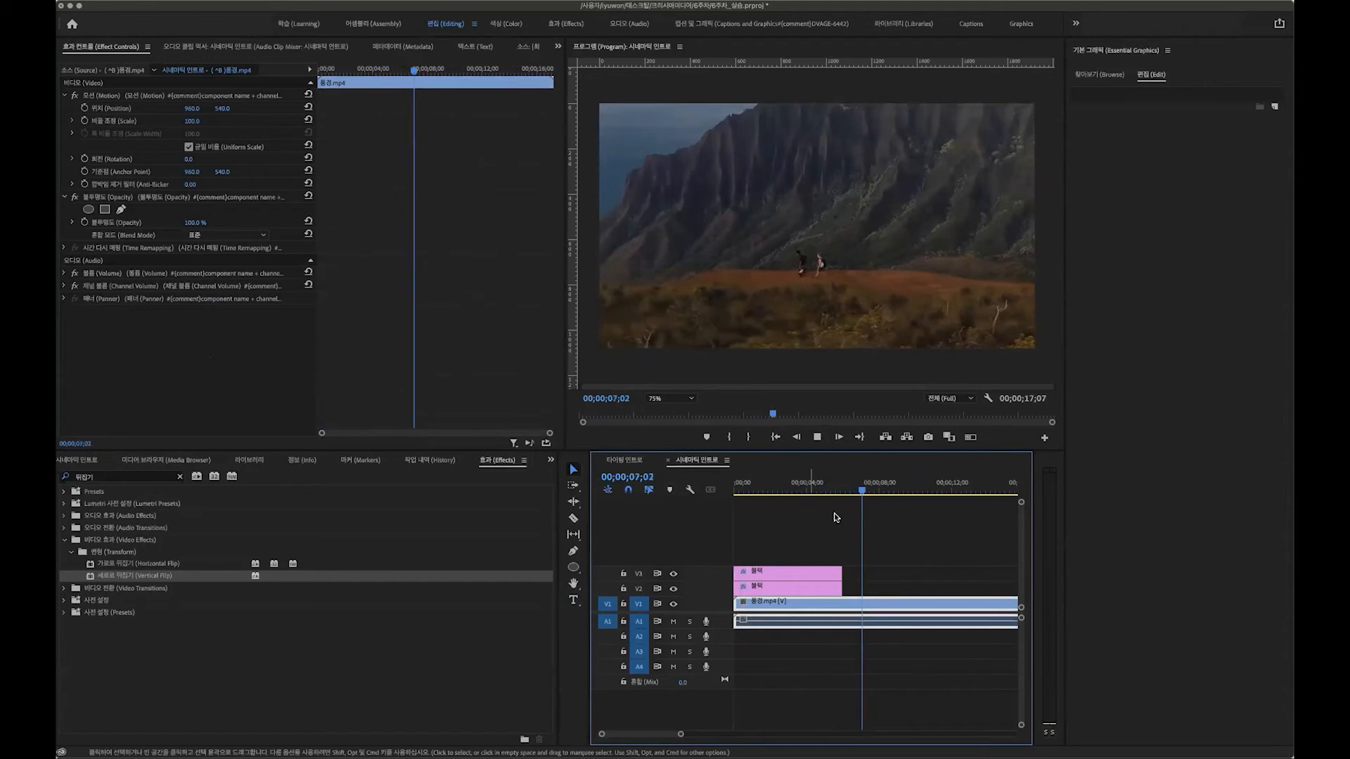
left_click(848, 481)
left_click_drag(849, 481, 665, 476)
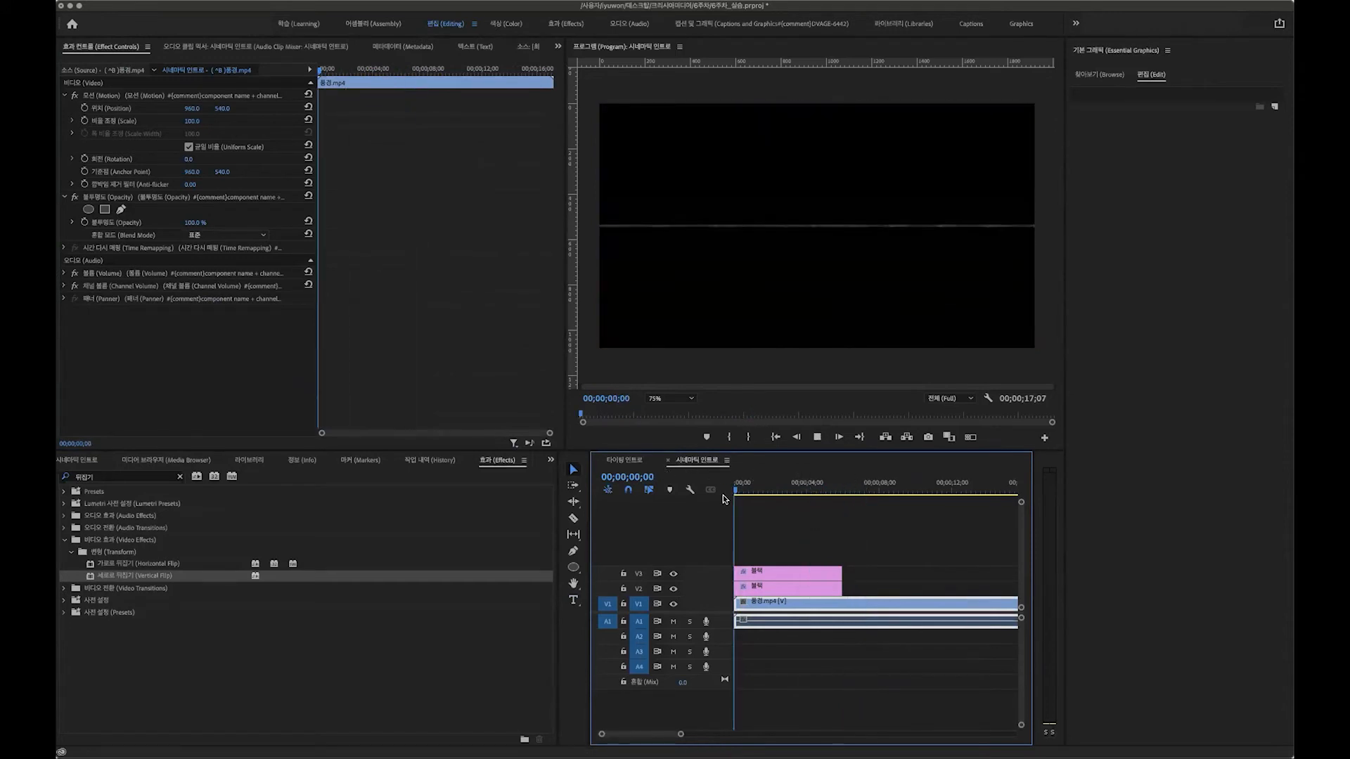
key("space")
left_click_drag(794, 482, 683, 481)
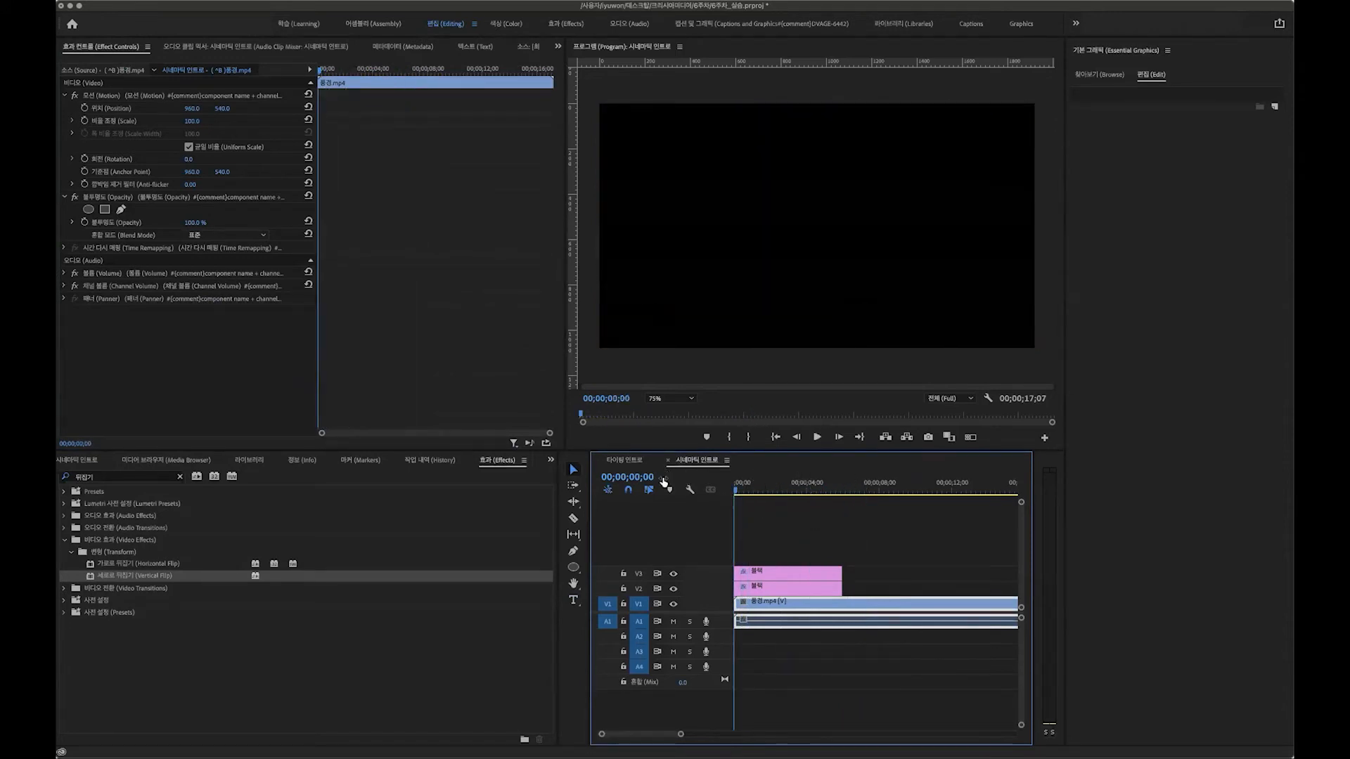
Add a two-line text title near the middle of the frame reading "2022 Vlog" and "Happy New Year".
left_click(573, 601)
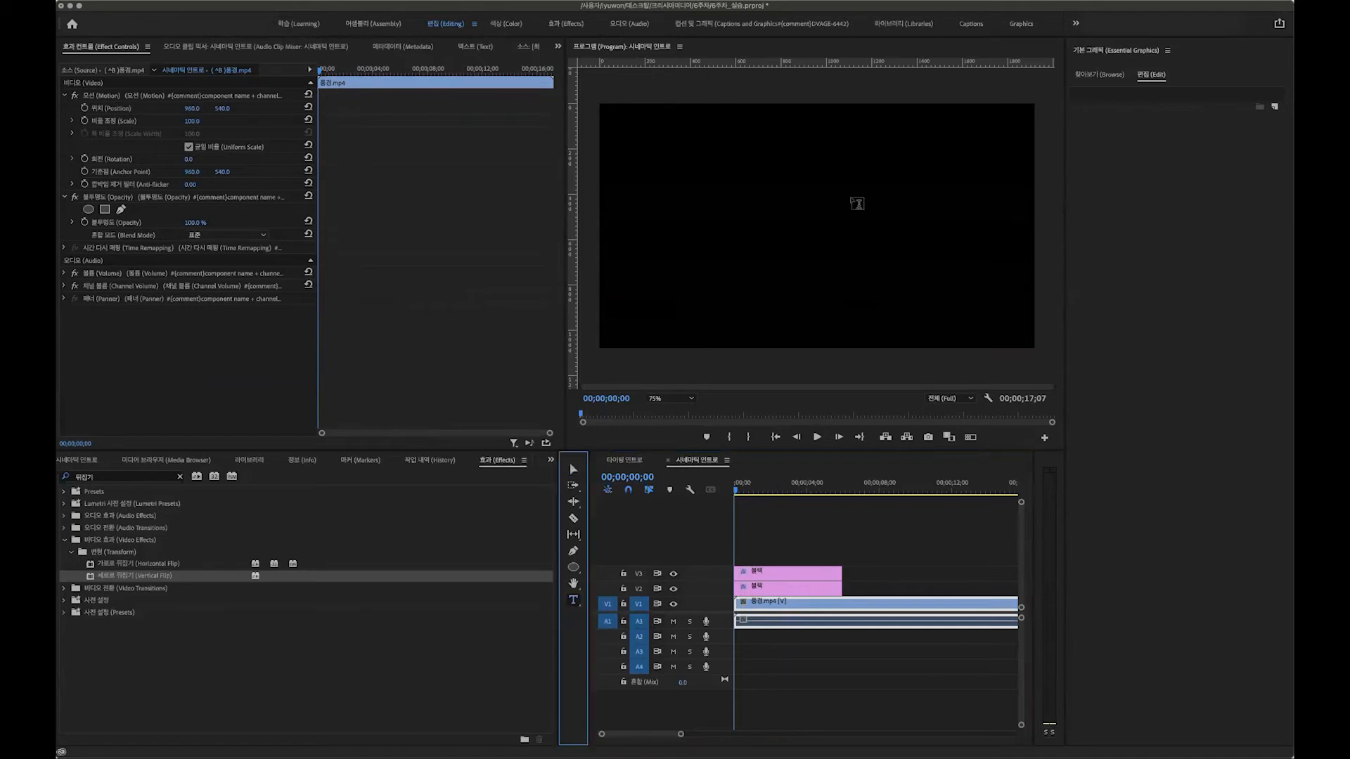
left_click(793, 212)
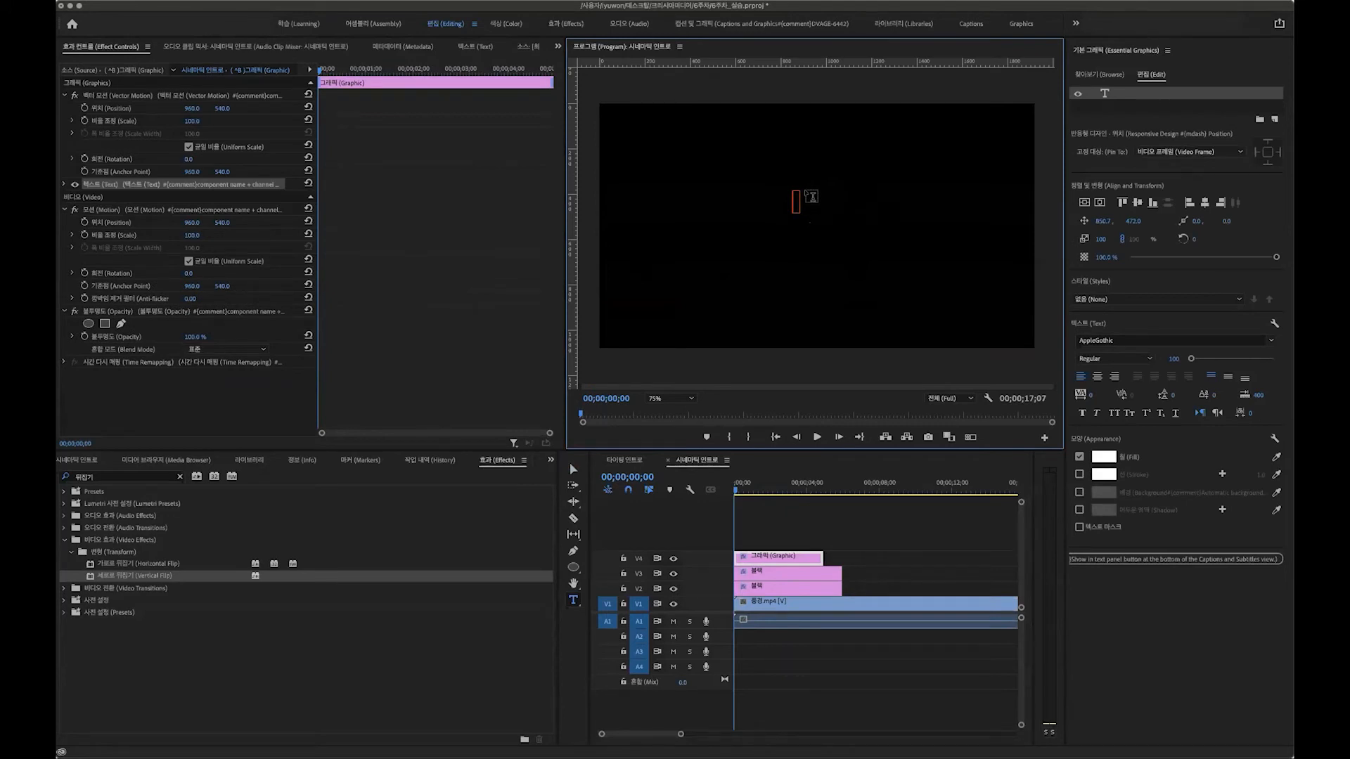
type("2022")
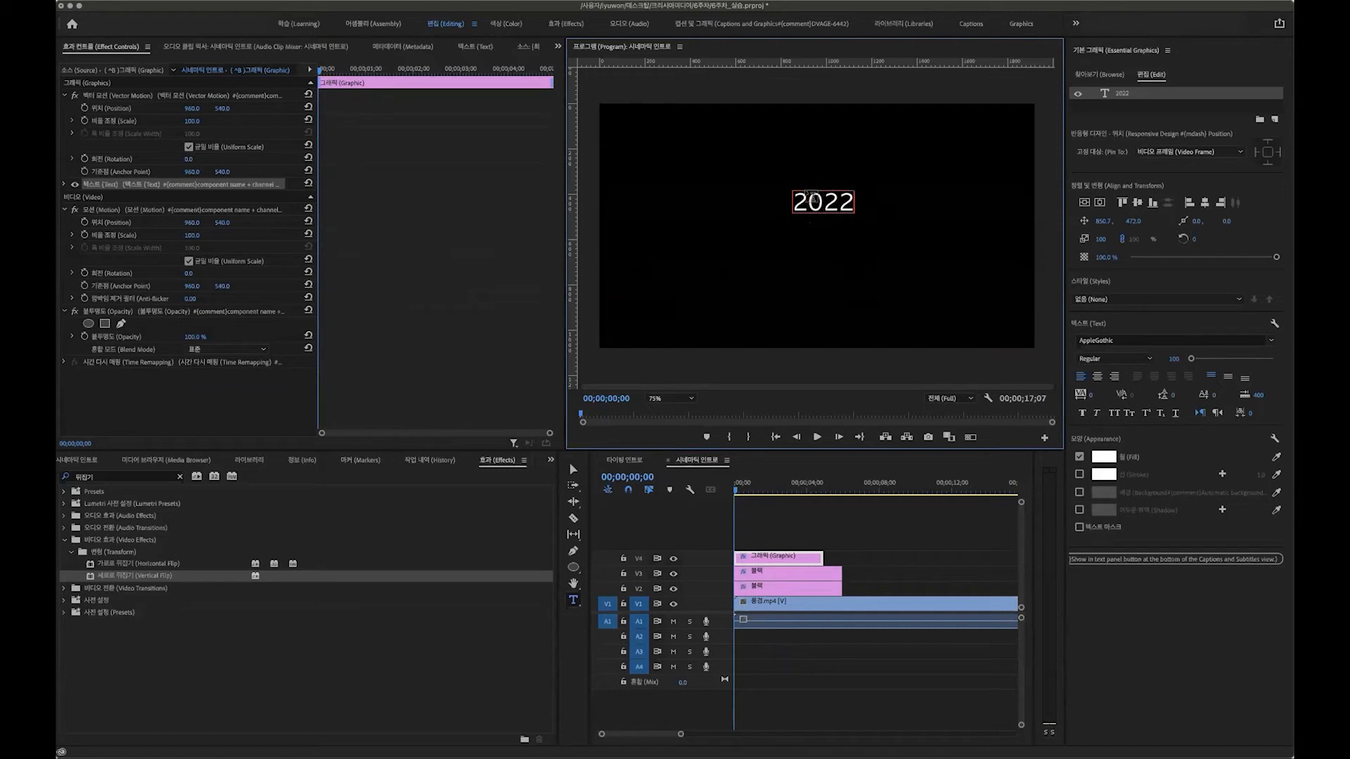
type(" Vlog")
key("Return")
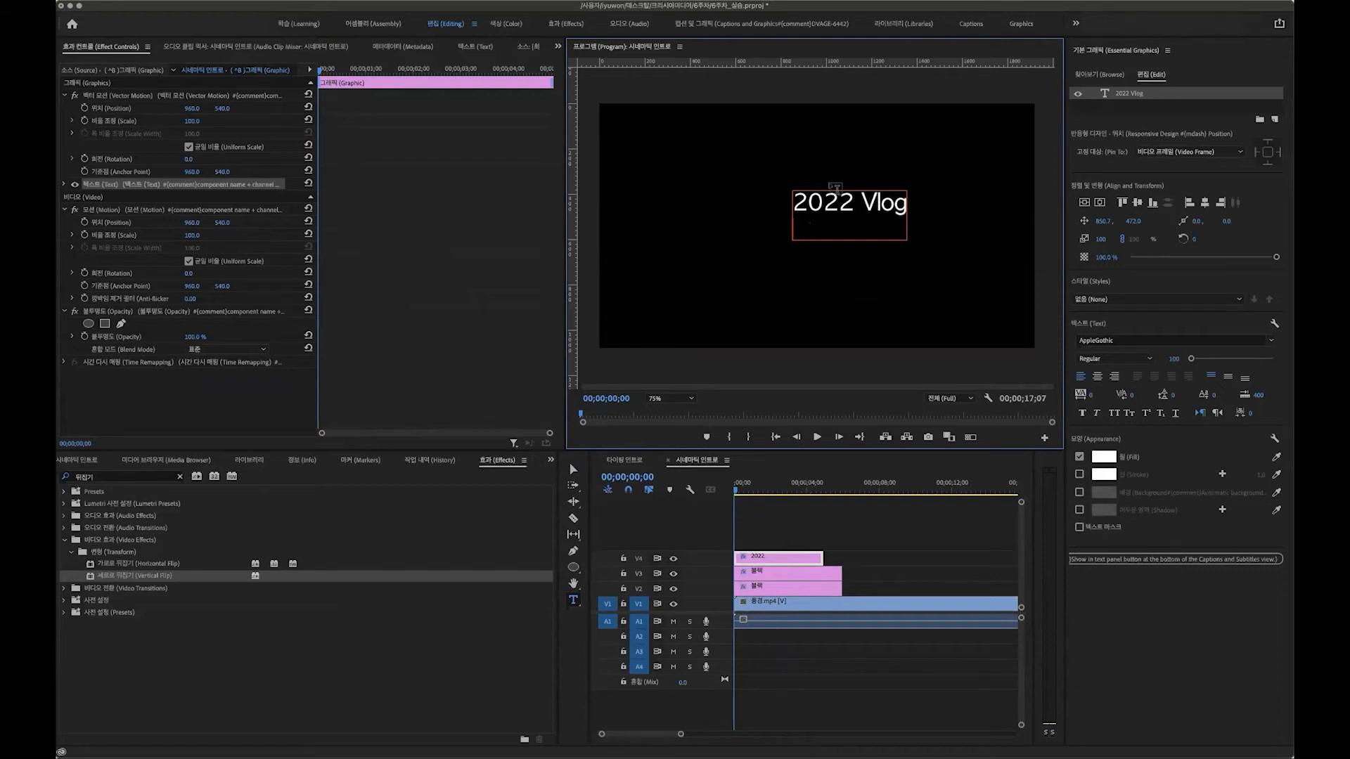
type("Happy ")
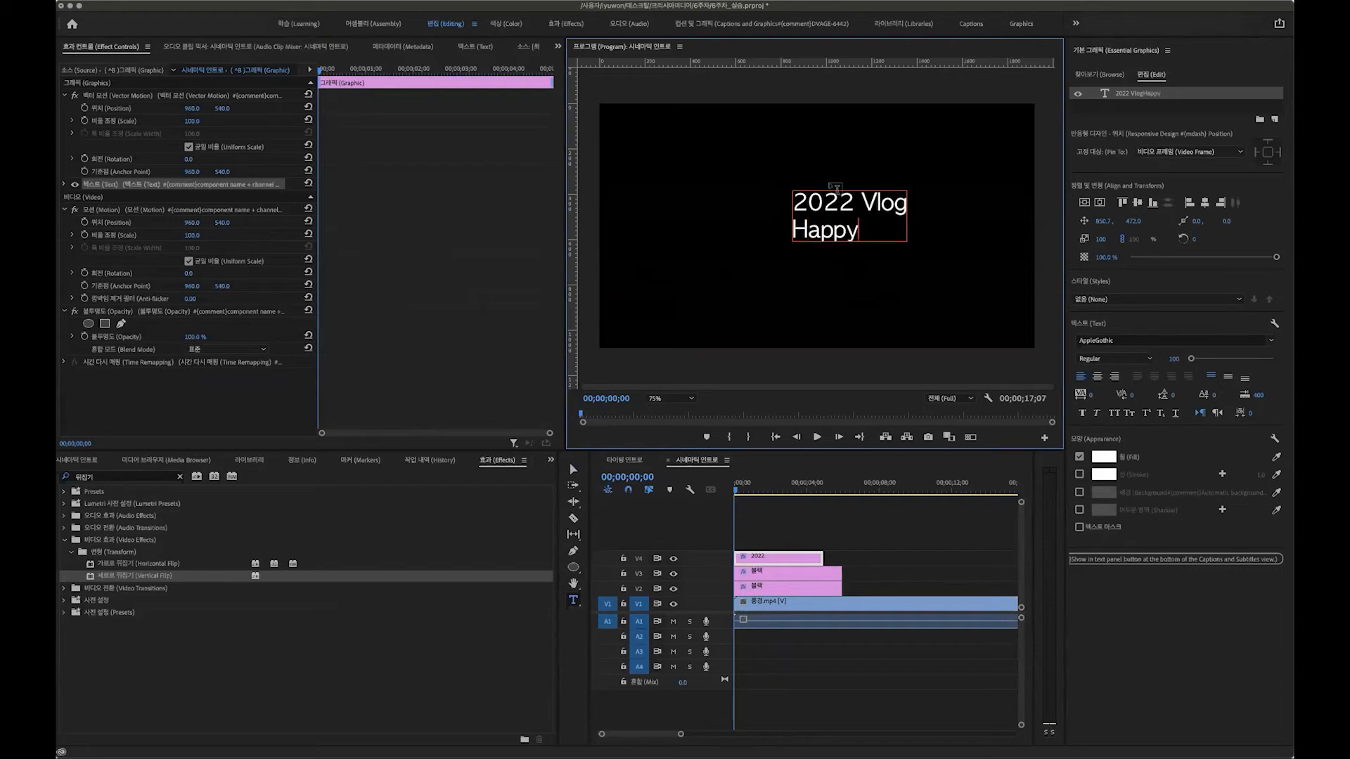
type("New Year")
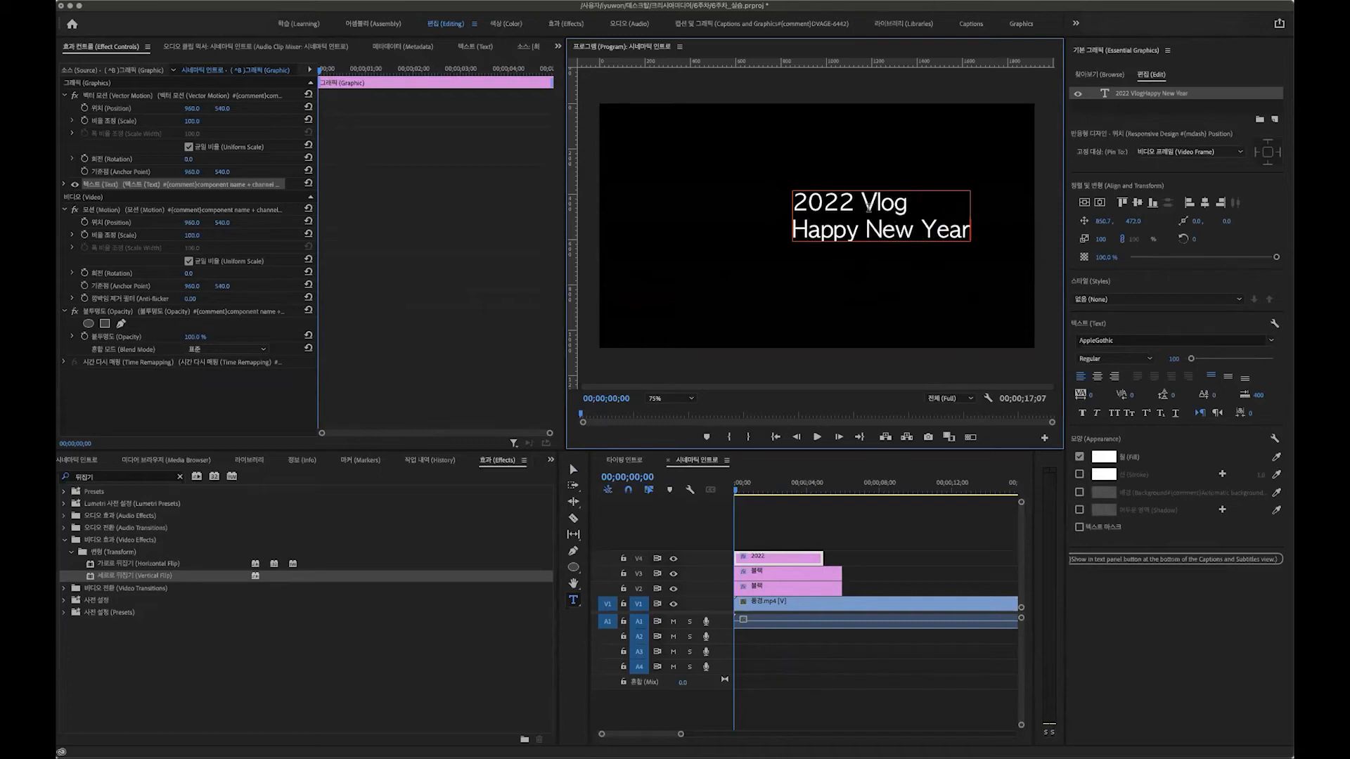
Center-align both lines of the title and center the text horizontally in the frame.
key("super+a")
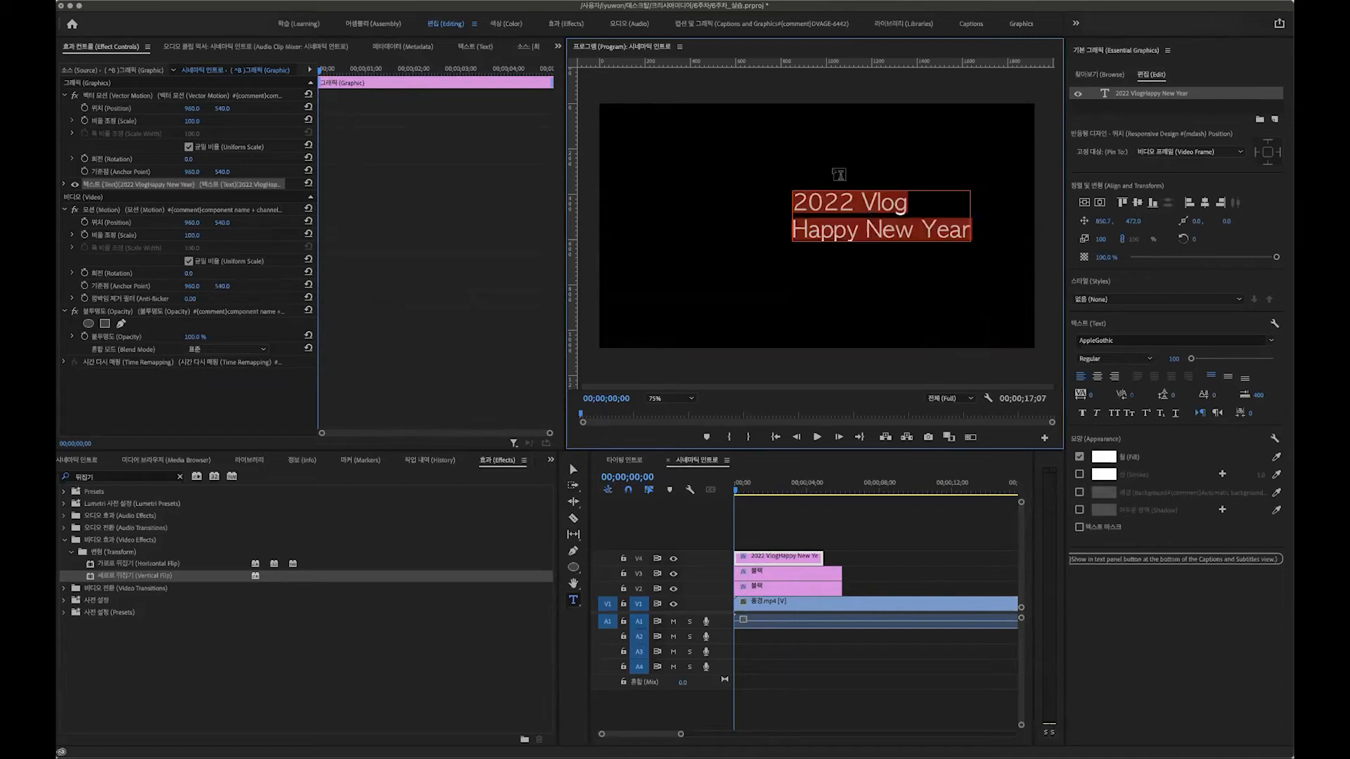
left_click(1098, 378)
left_click(1100, 203)
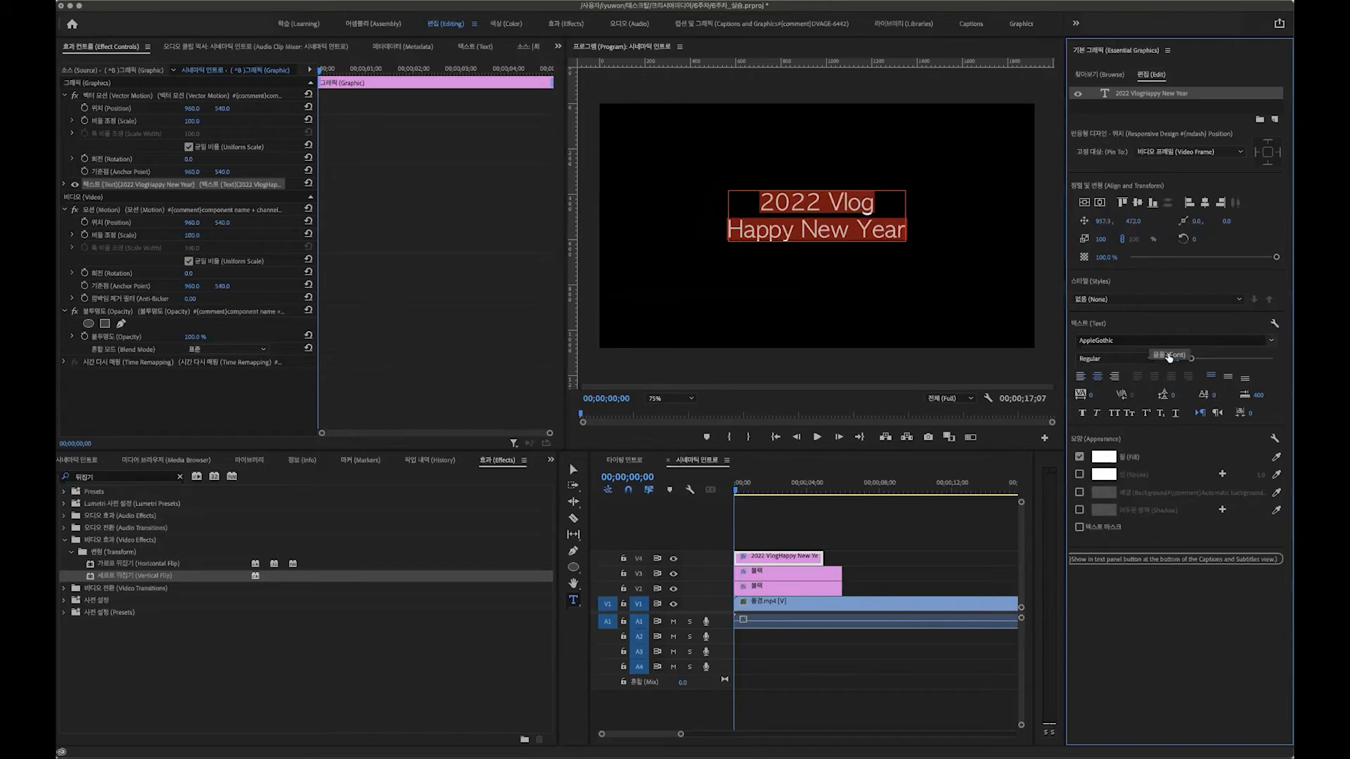
Set the font size of the whole title to 60.
left_click_drag(1174, 359, 1141, 359)
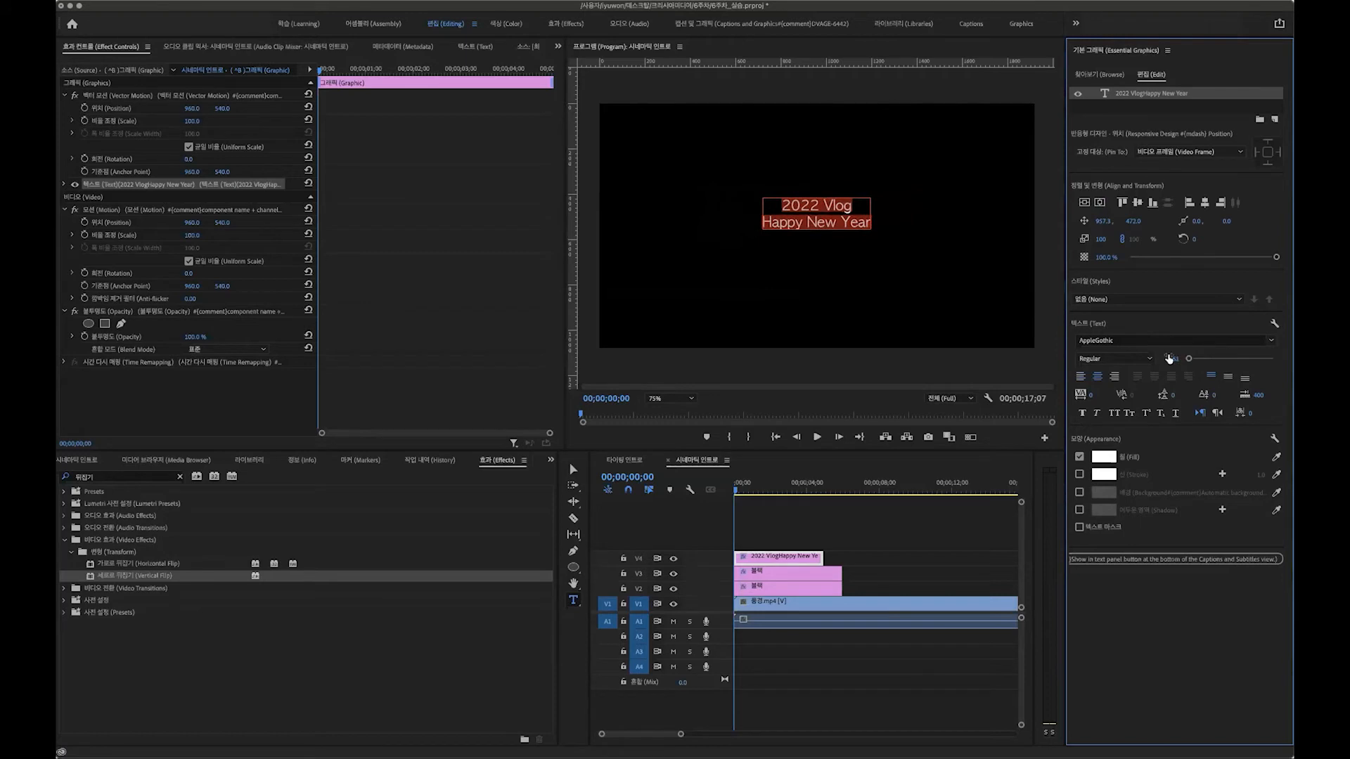
key("Return")
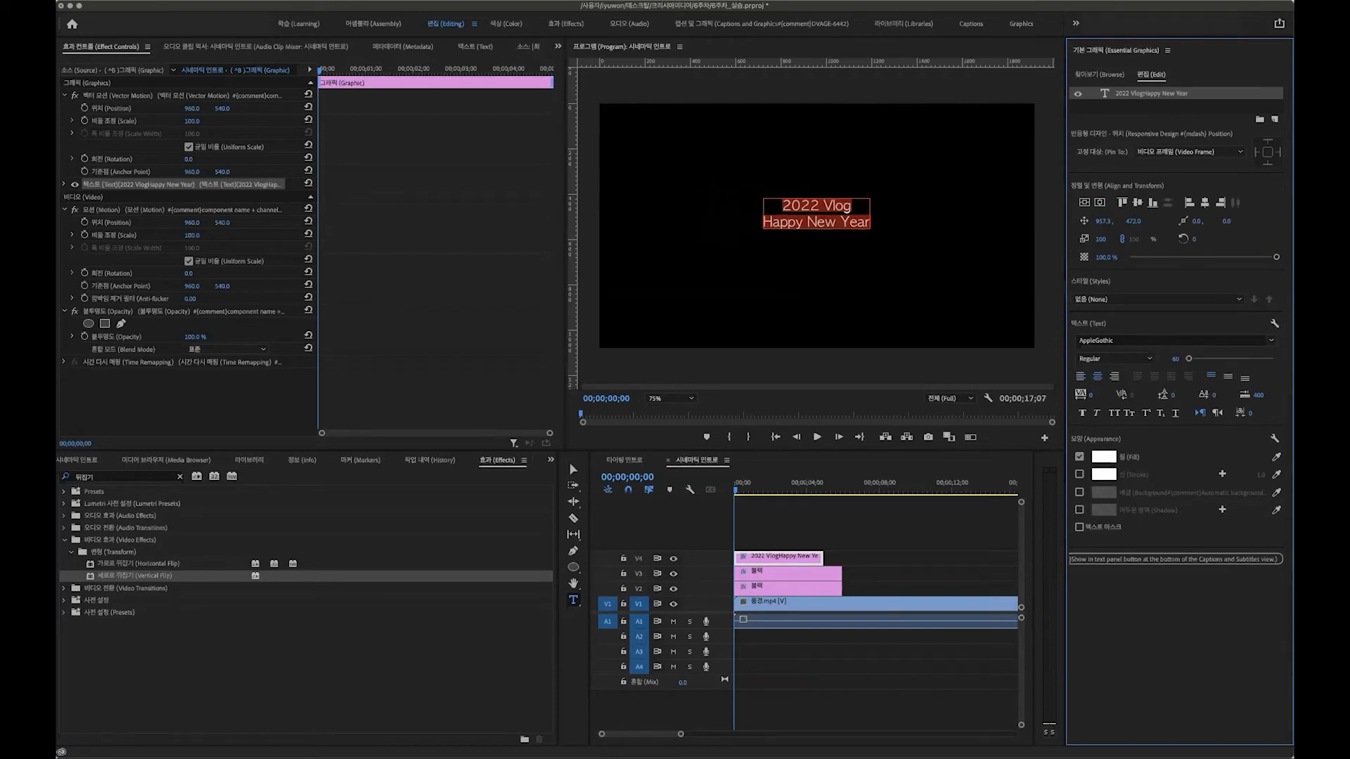
Change the title's font to 카페24 고운밤 and center the text vertically in the frame.
left_click(1160, 340)
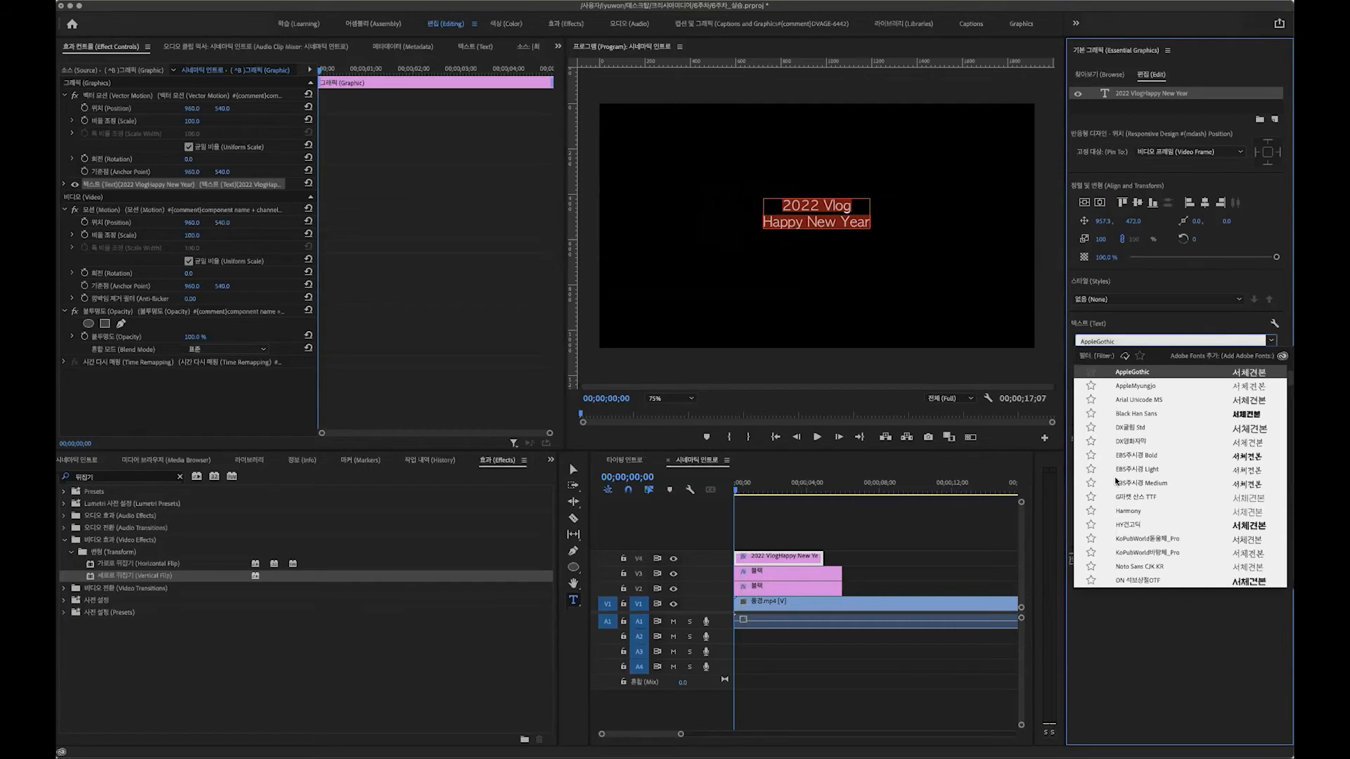
scroll(1116, 481, "down", 5)
type("zkvp")
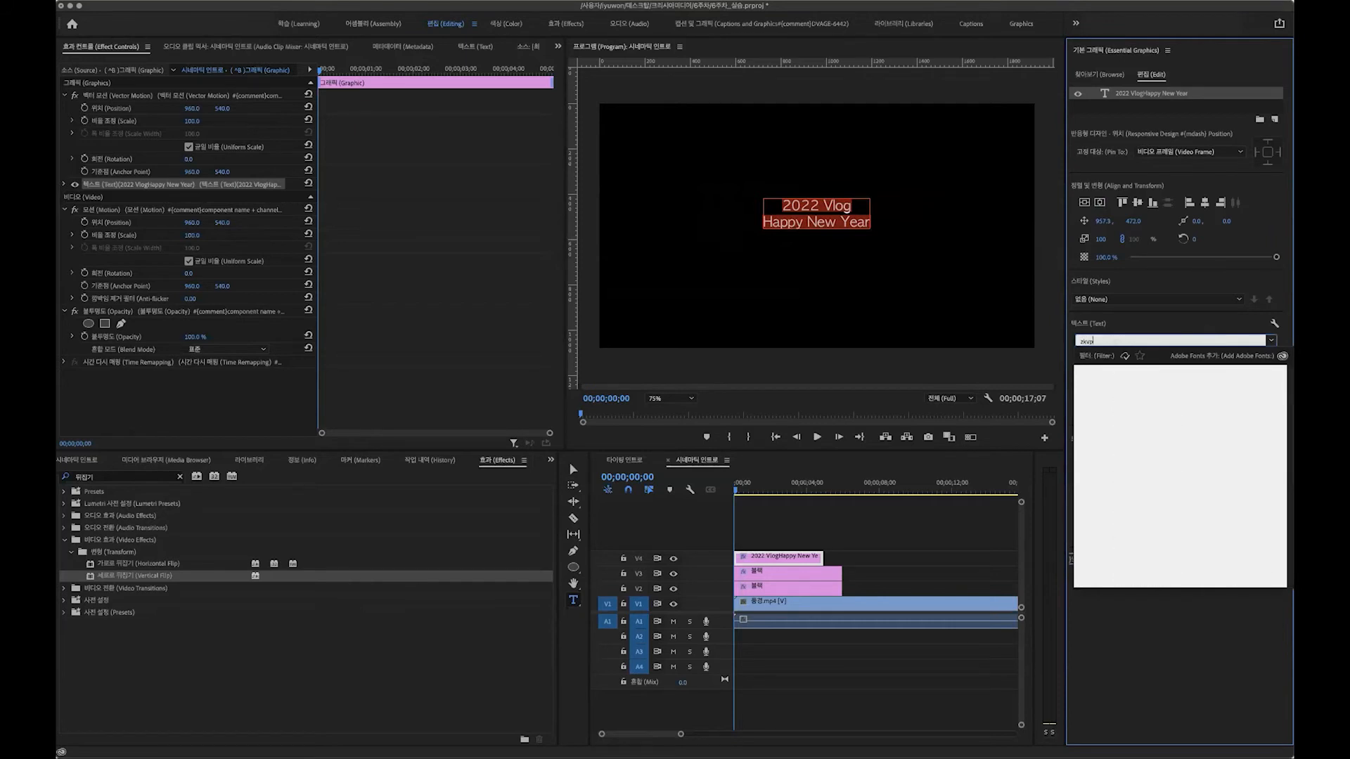
key("BackSpace")
key("BackSpace")
key("BackSpace")
key("BackSpace")
type("카")
left_click(1146, 370)
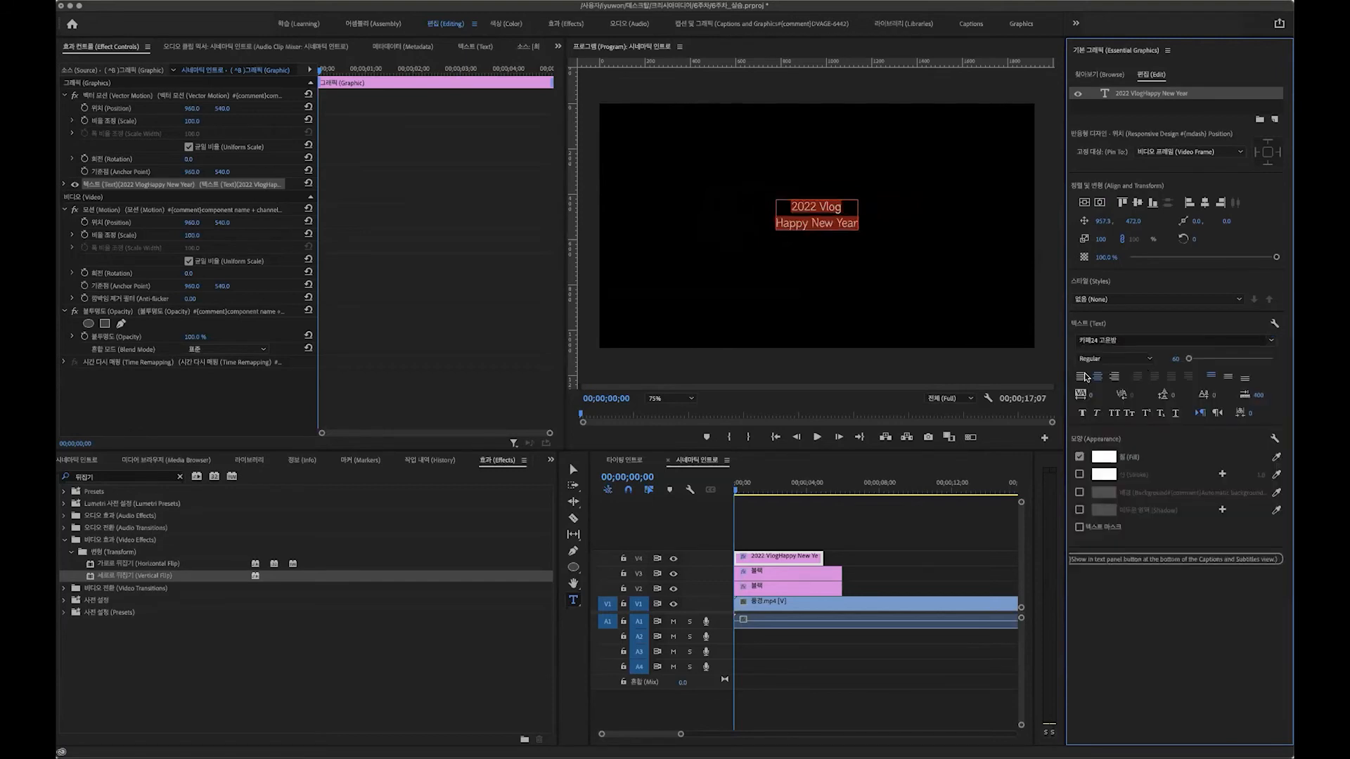
left_click(1086, 203)
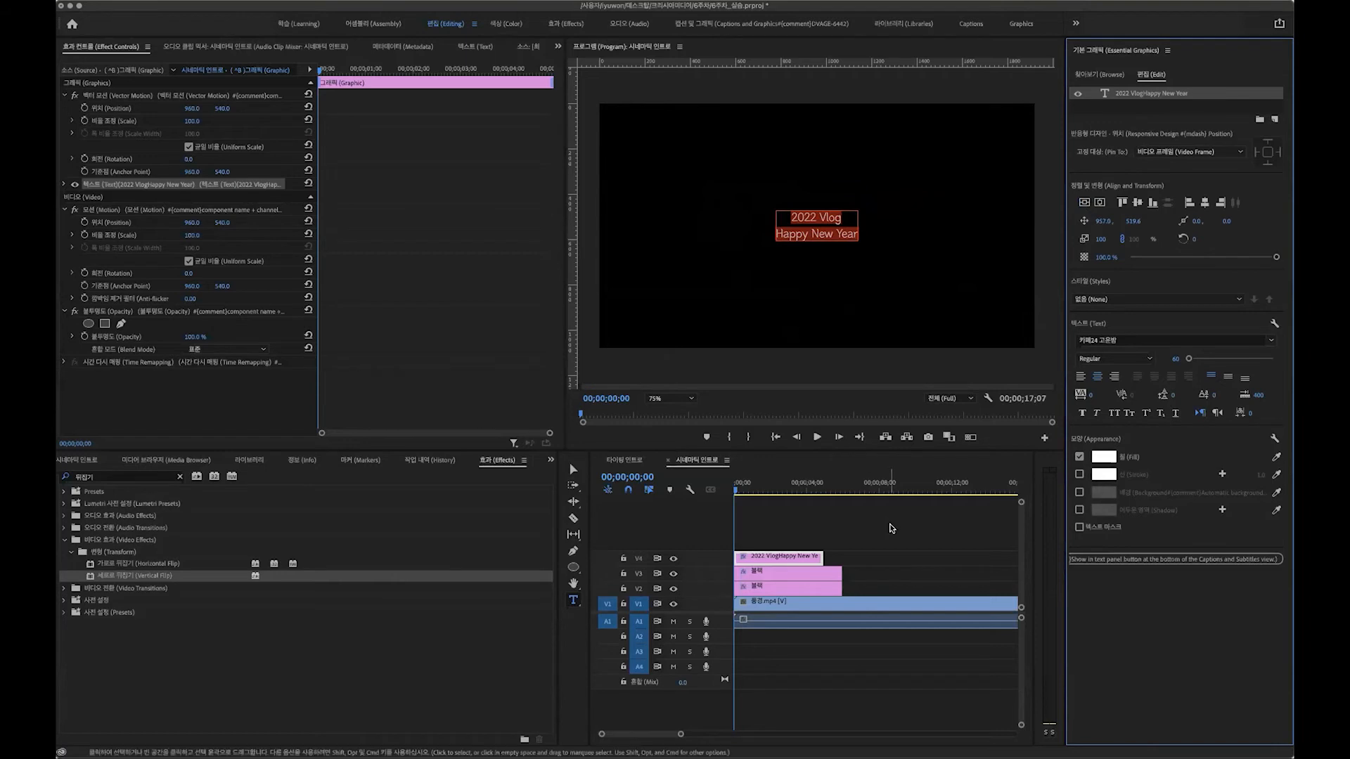
left_click(873, 501)
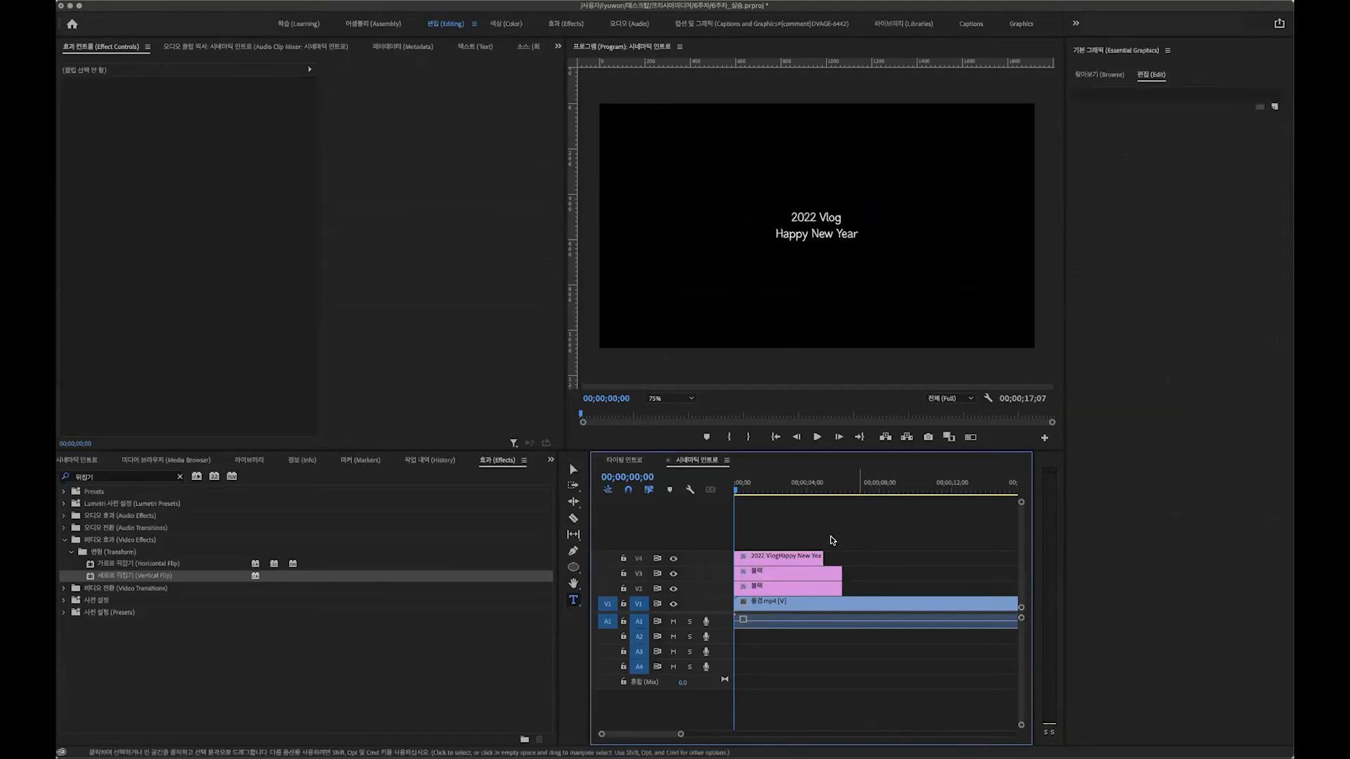
Extend the title clip to end together with the black bar clips, play the opening and return to the start.
left_click_drag(818, 552, 842, 552)
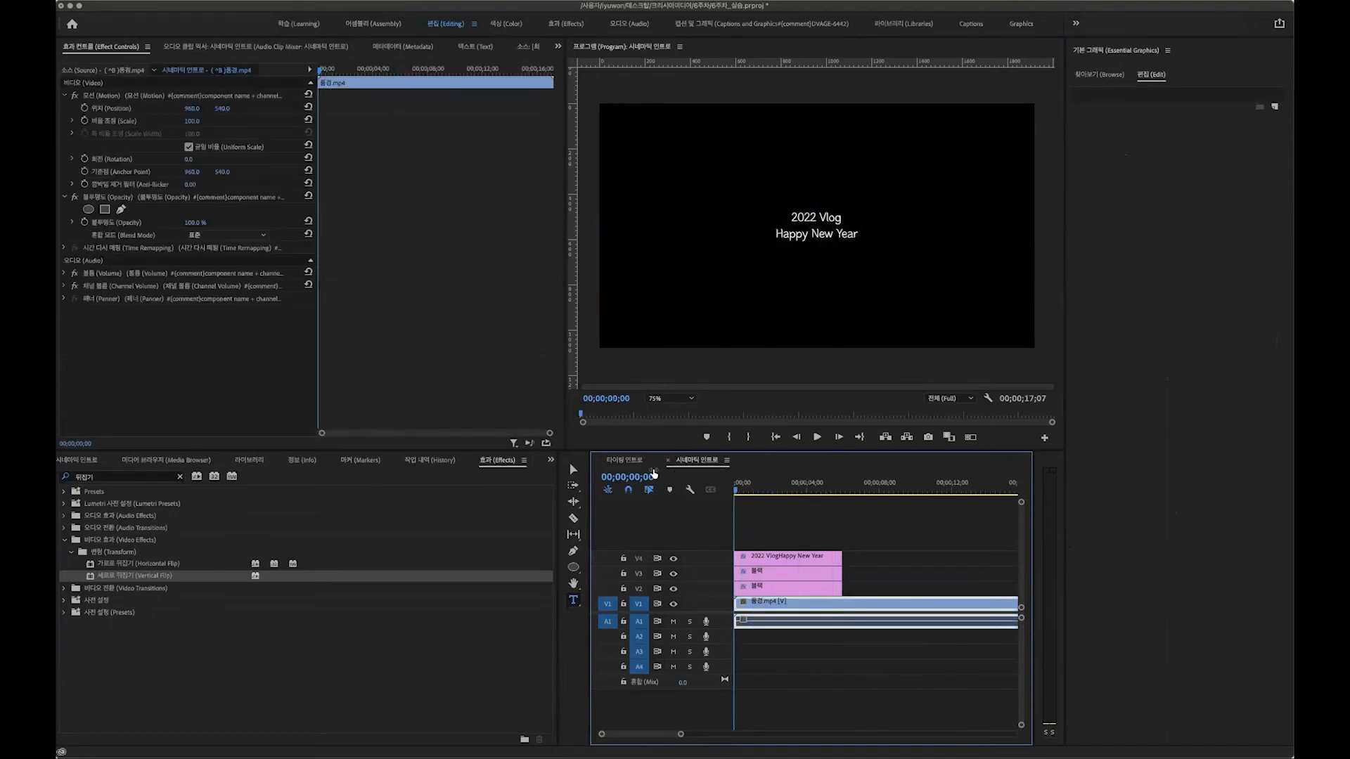
key("space")
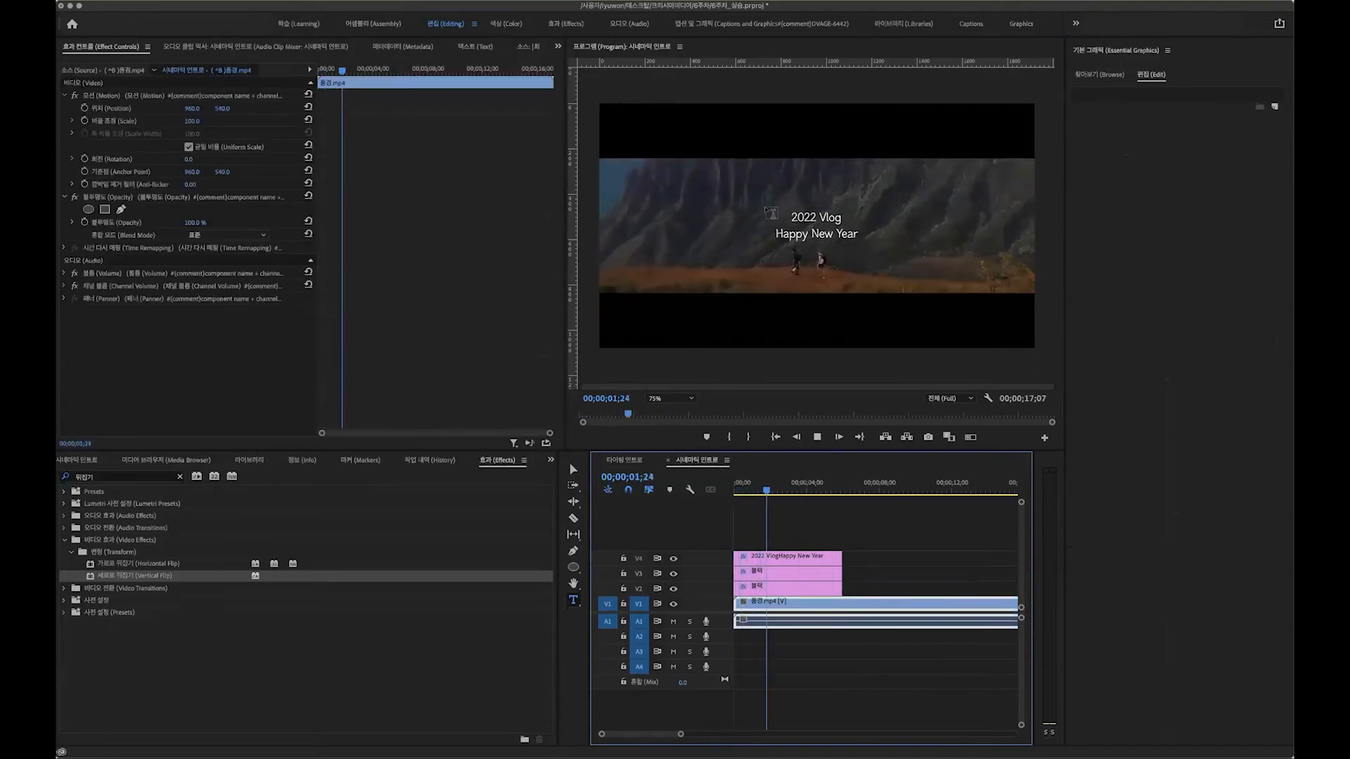
key("space")
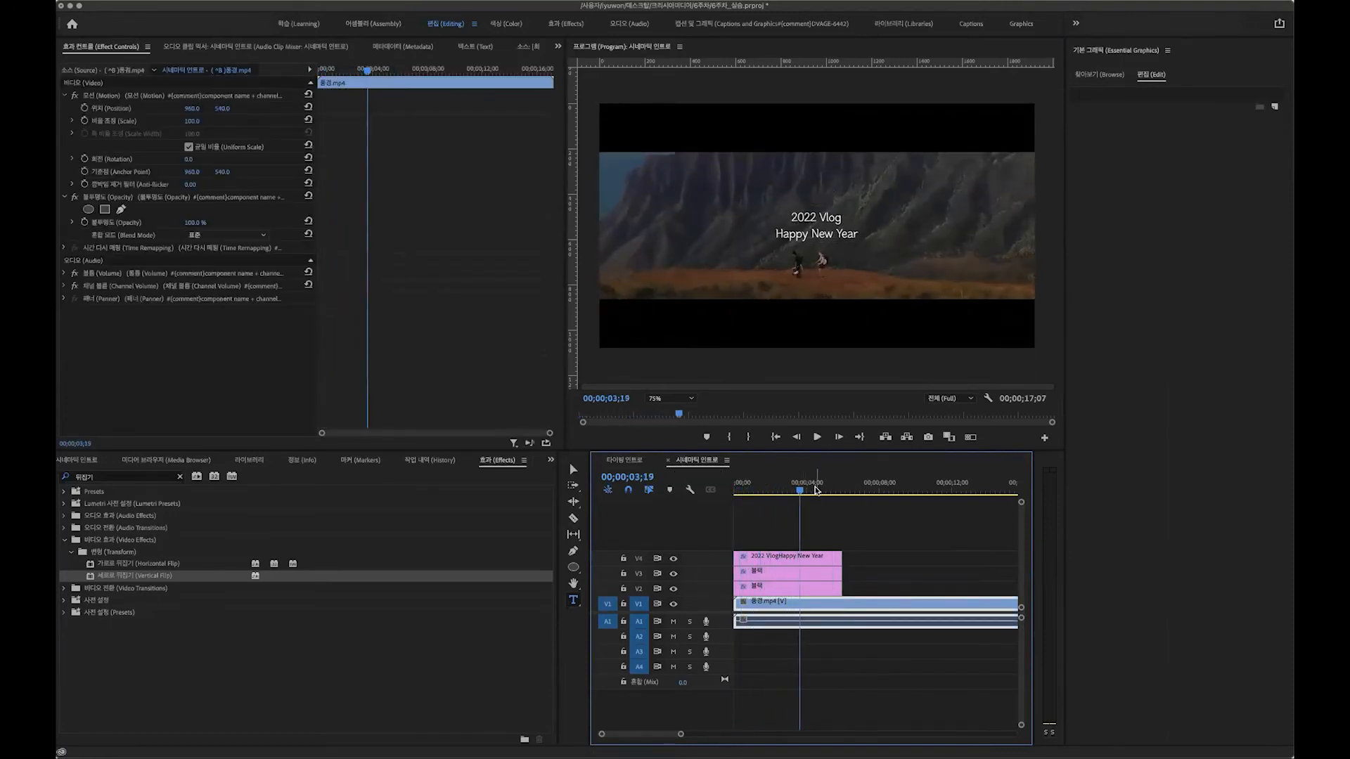
key("Home")
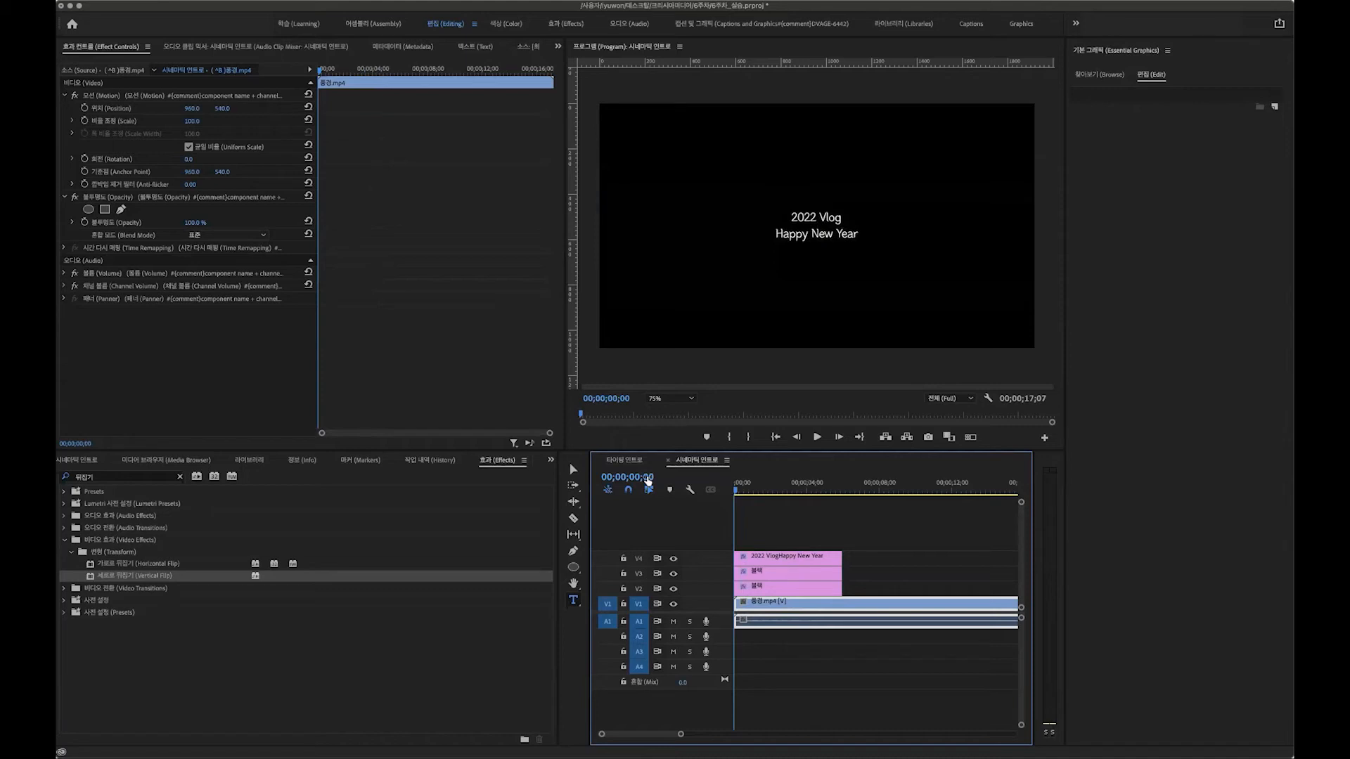
Reorder the clips so the title sits on V2, beneath the two black bar clips on V3 and V4.
mouse_move(864, 594)
left_mouse_down()
mouse_move(755, 573)
mouse_move(756, 529)
left_mouse_up()
mouse_move(870, 569)
left_mouse_down()
mouse_move(770, 521)
mouse_move(766, 575)
mouse_move(827, 587)
left_mouse_up()
left_click(852, 575)
left_click(761, 589)
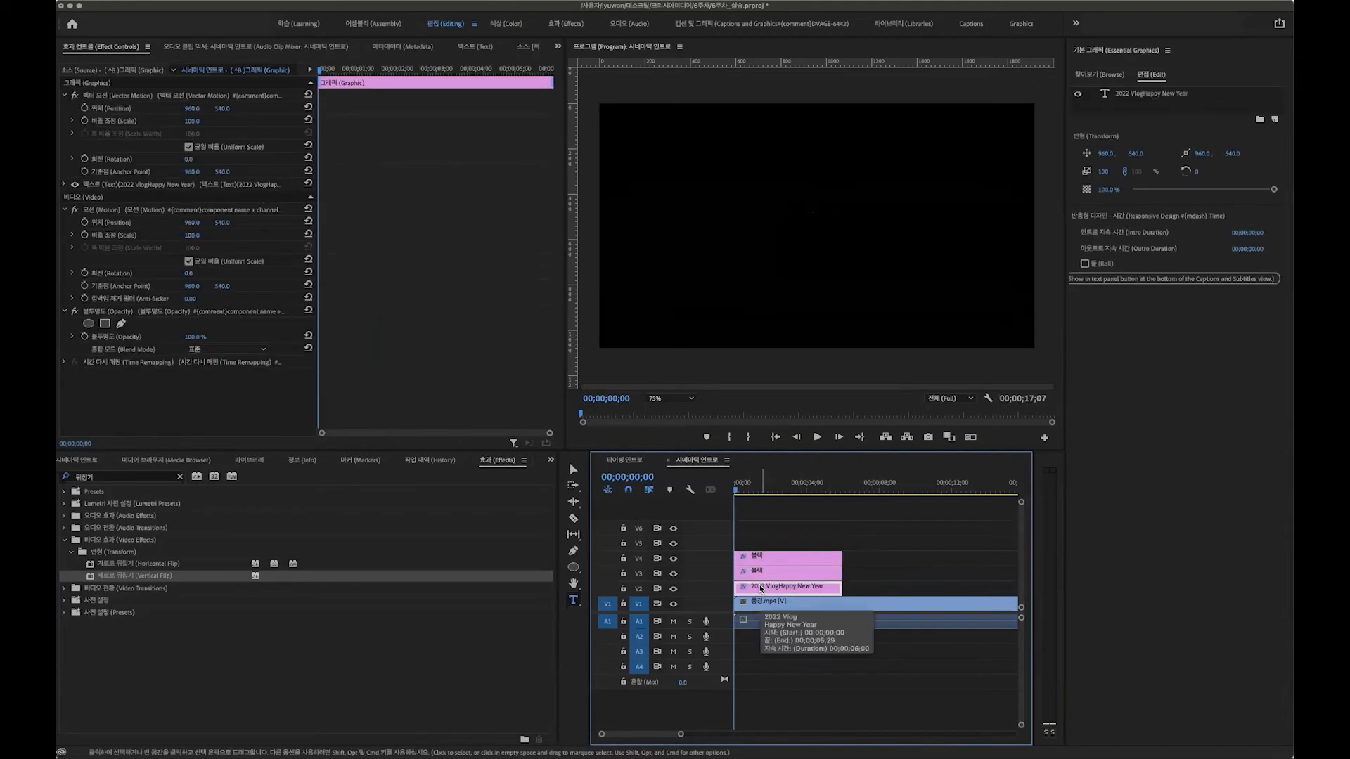
left_click(754, 560)
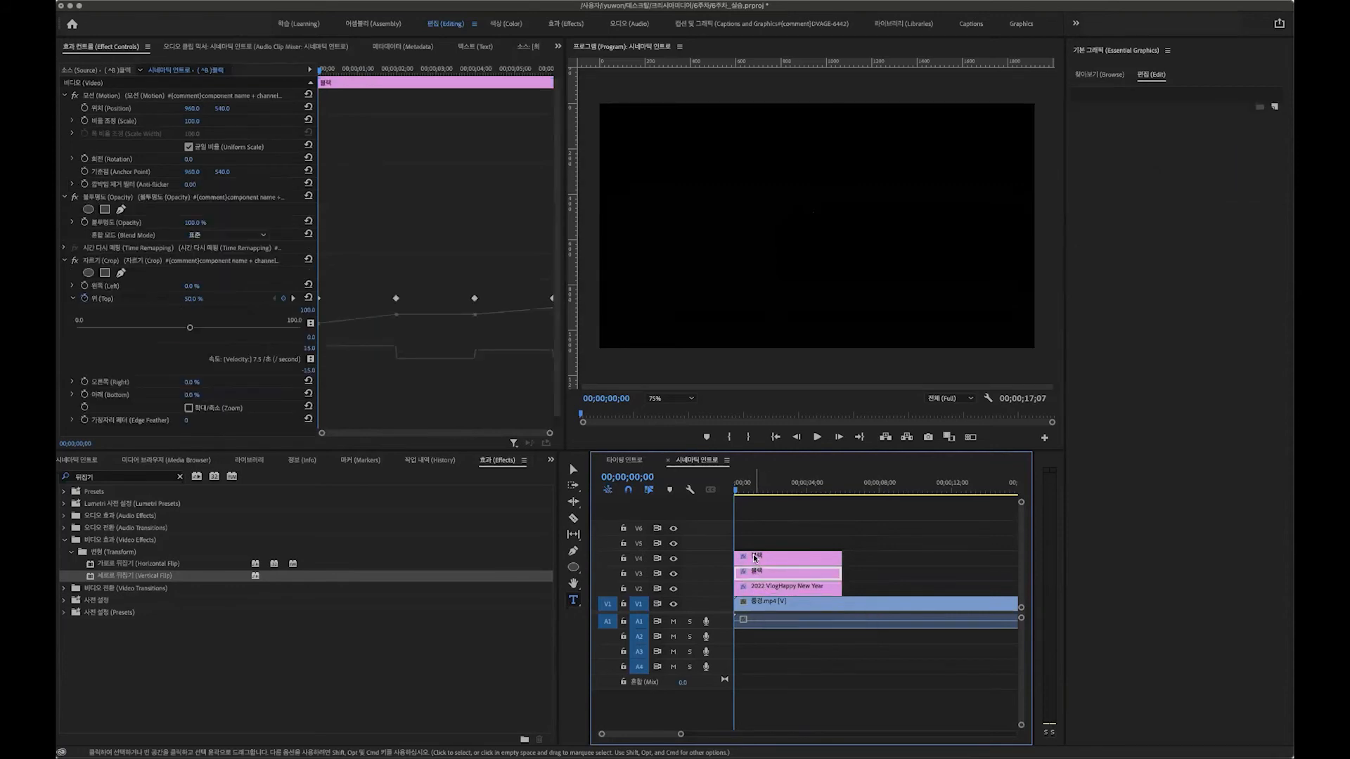
Play the intro repeatedly from the start to check how the bars reveal the title and how the title ends.
left_click_drag(760, 488, 662, 490)
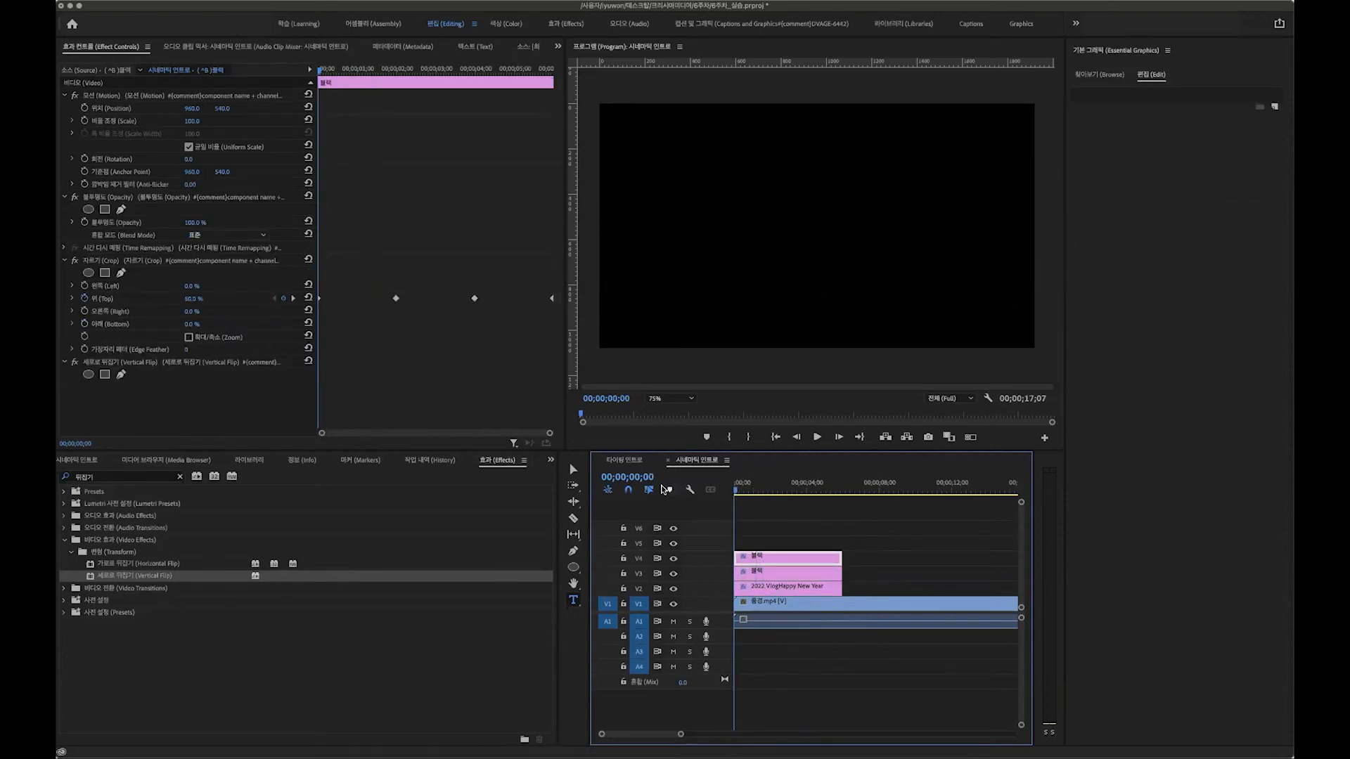
key("space")
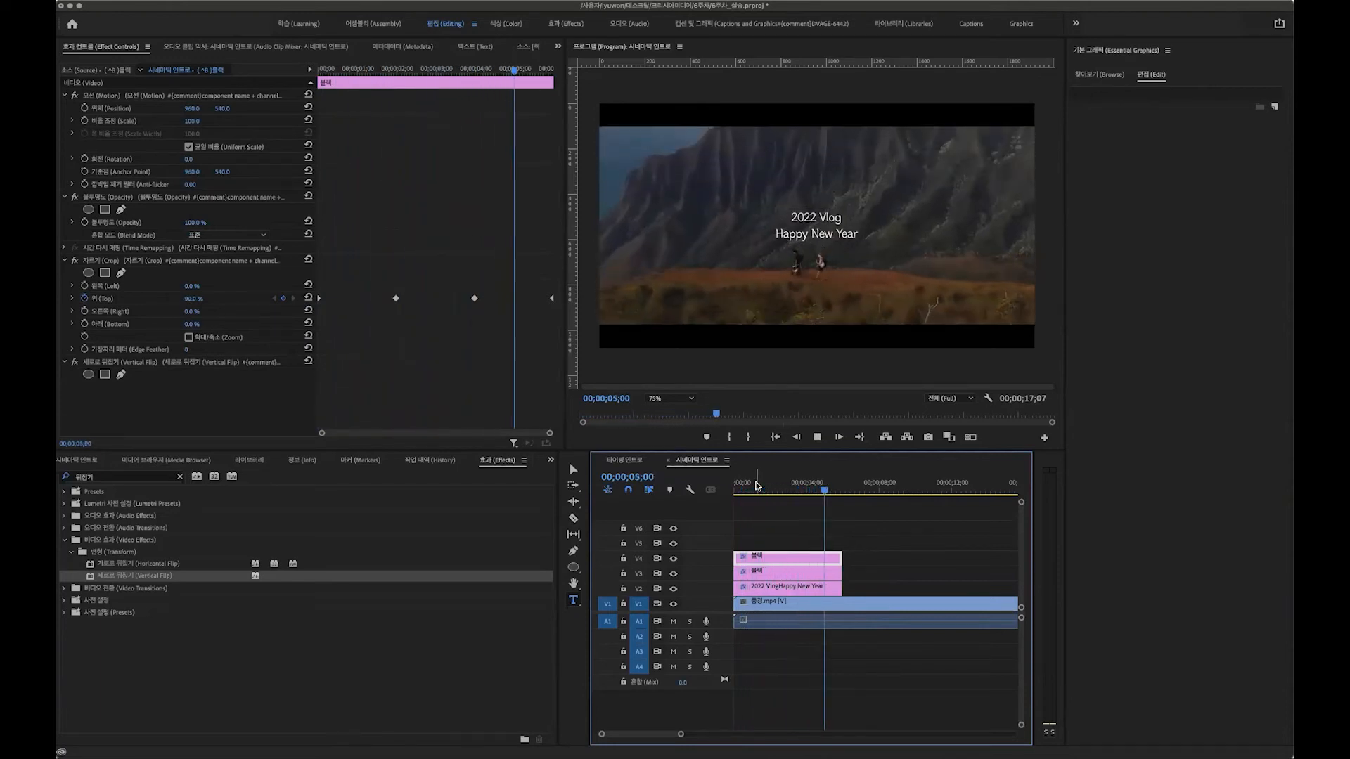
left_click_drag(757, 487, 736, 493)
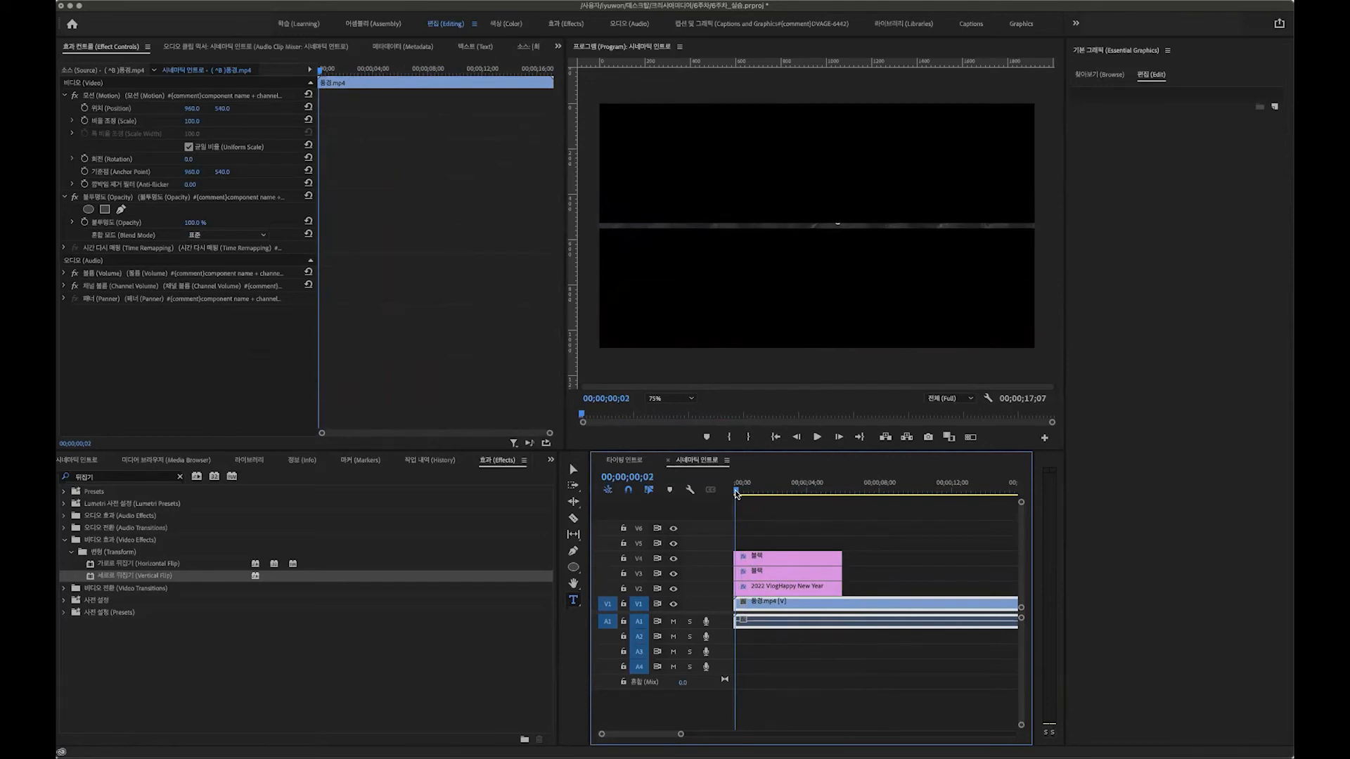
left_click(760, 572)
left_click(759, 558)
left_click(759, 587)
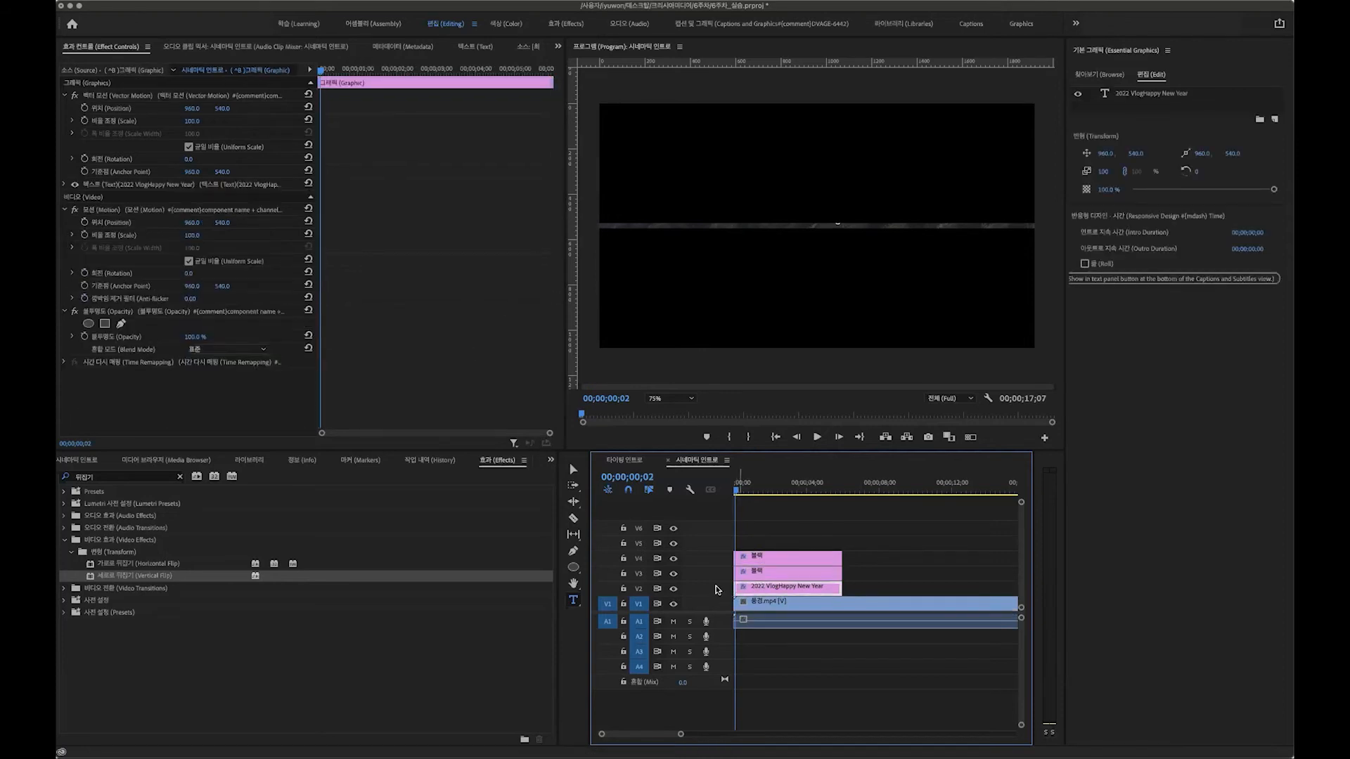
left_click_drag(766, 480, 707, 480)
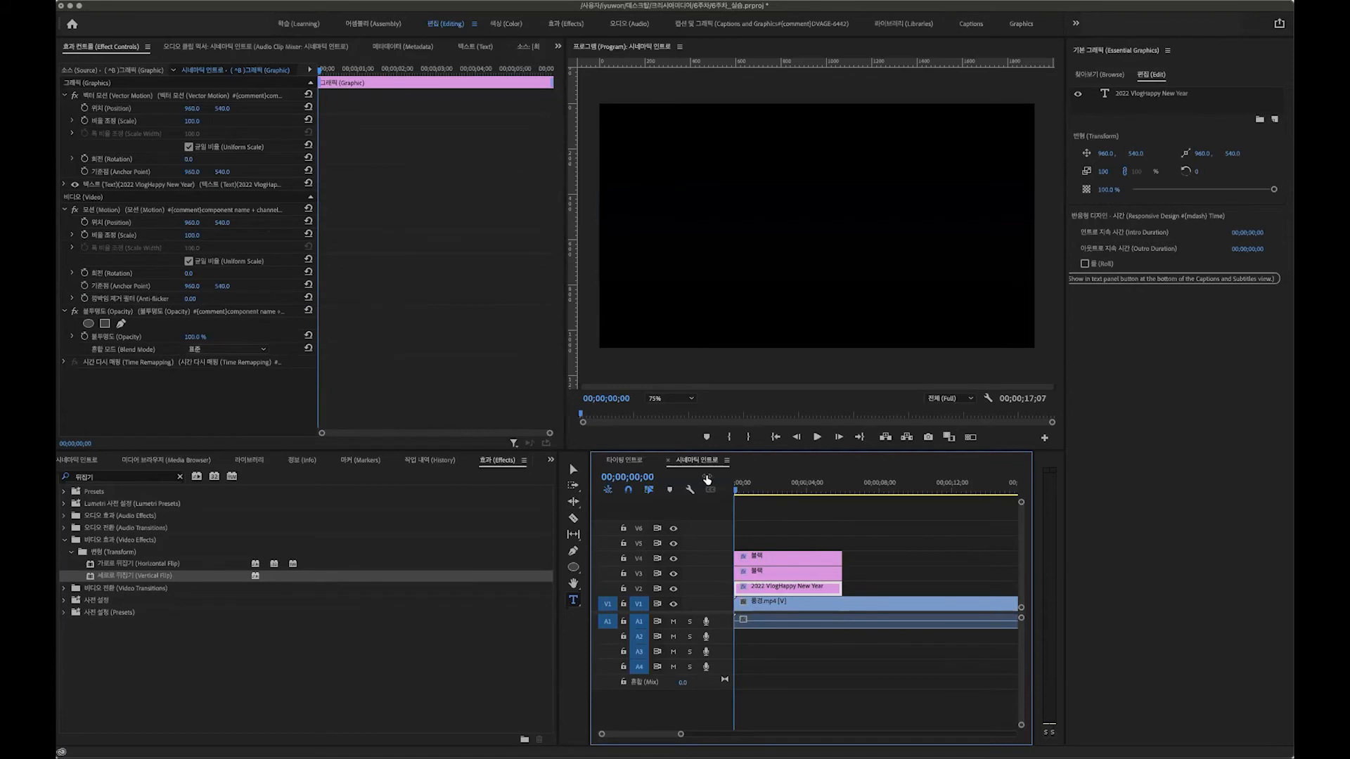
key("space")
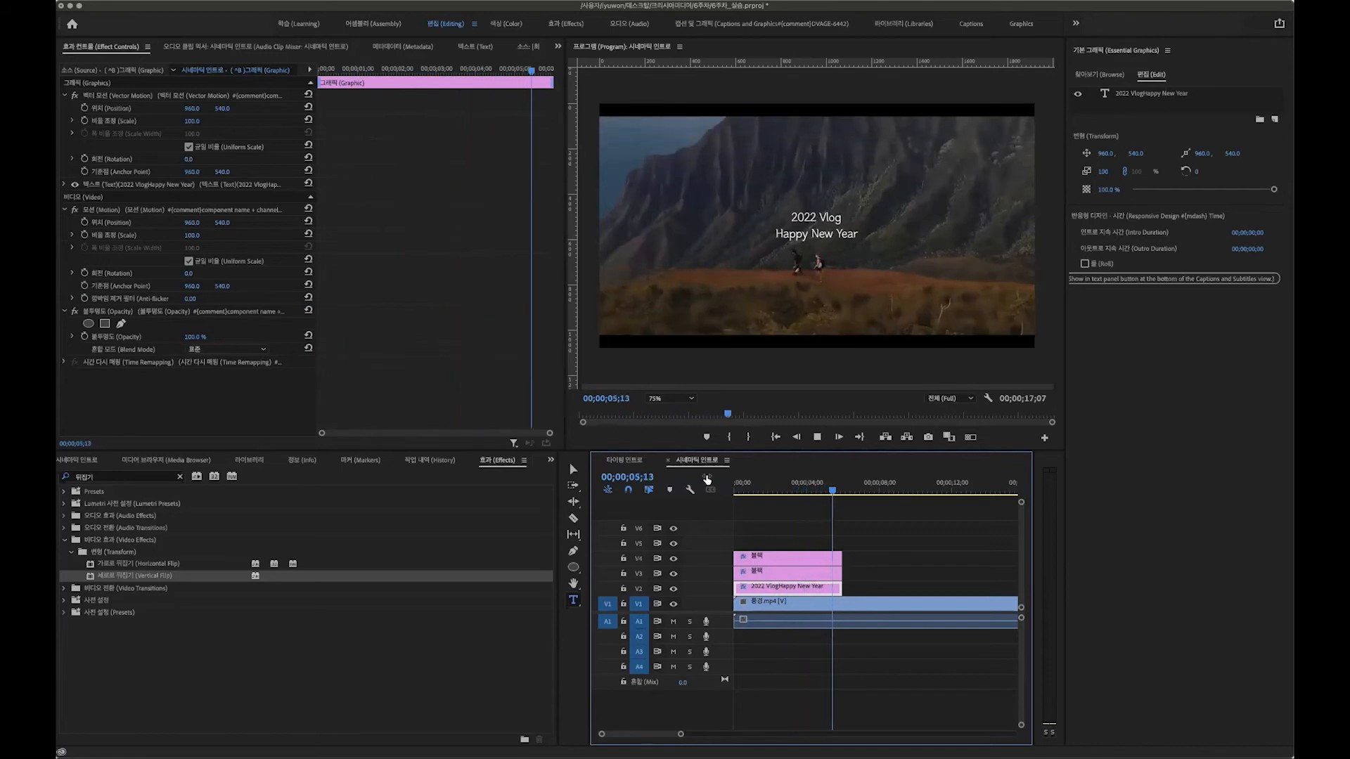
key("space")
left_click_drag(834, 486, 668, 486)
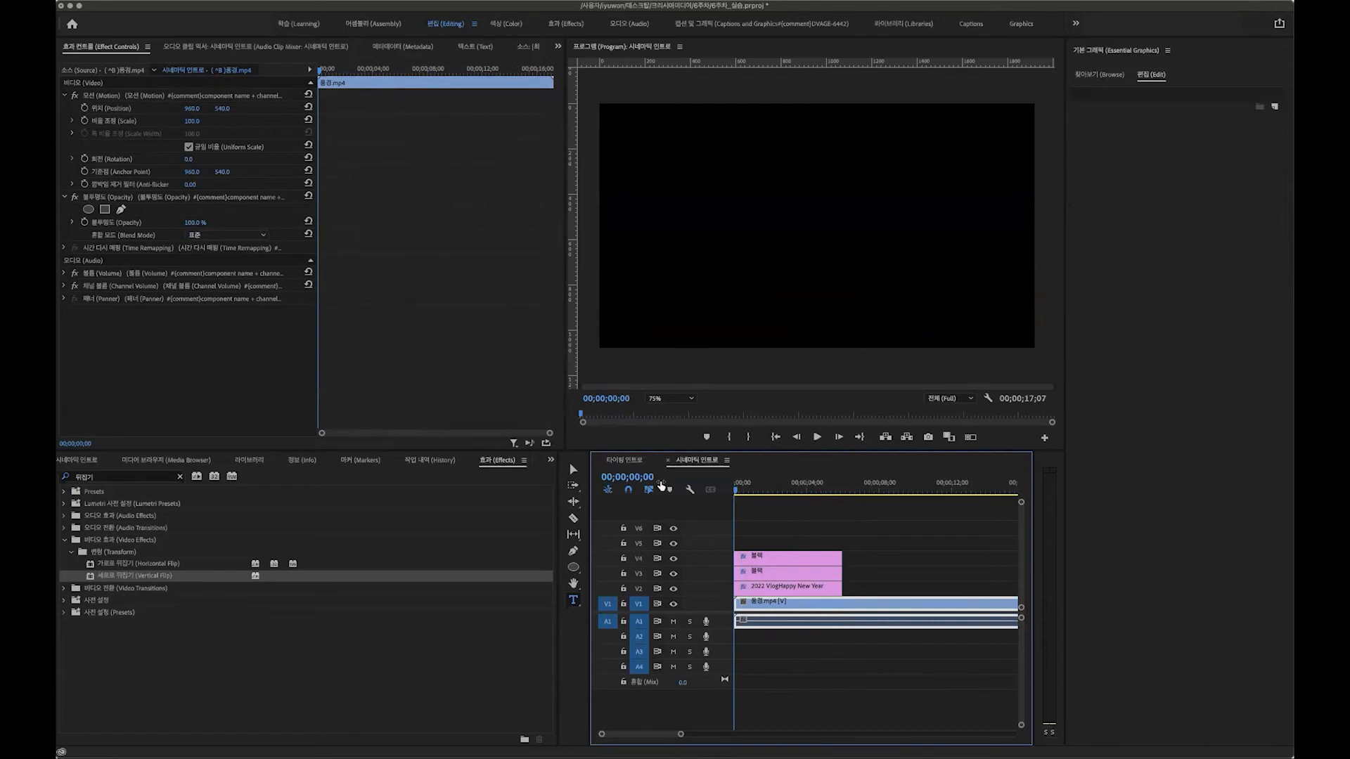
mouse_move(759, 490)
left_mouse_down()
mouse_move(801, 491)
mouse_move(786, 491)
left_mouse_up()
key("space")
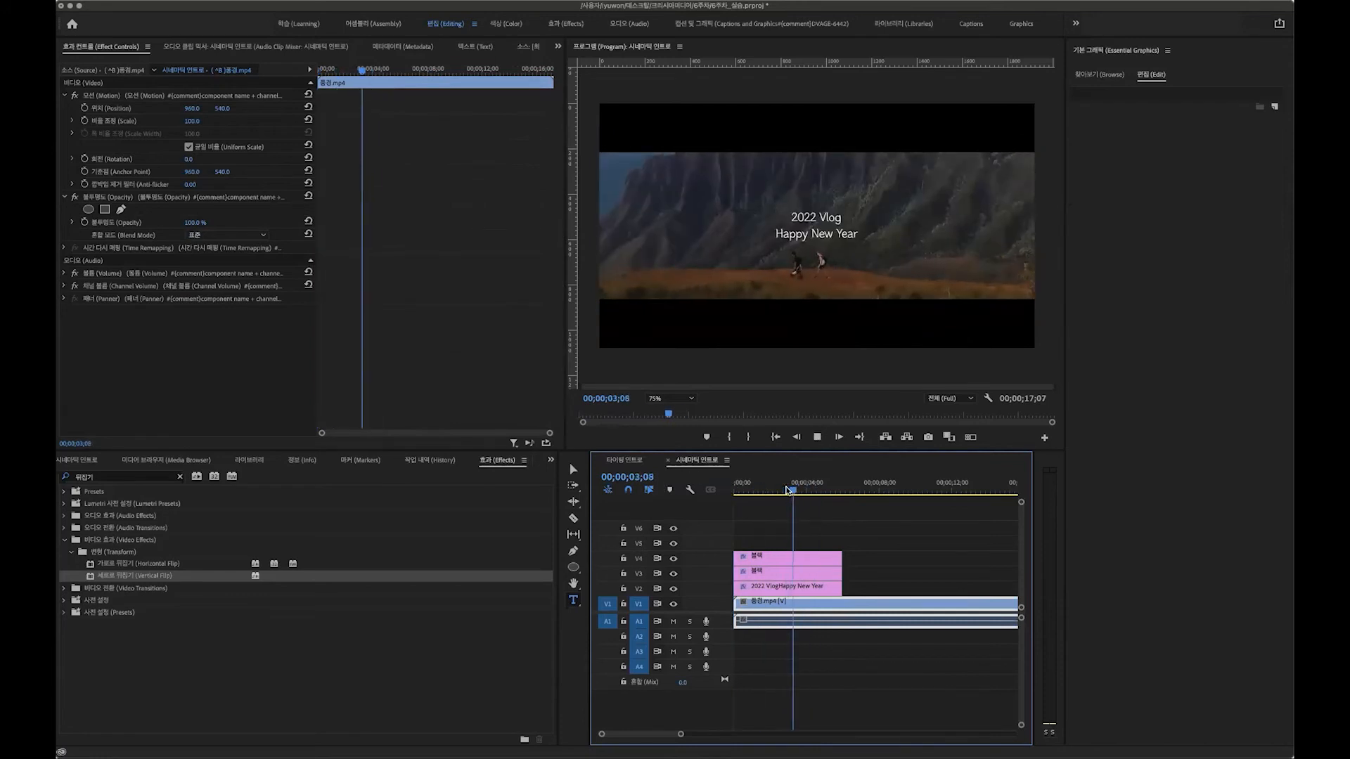
key("space")
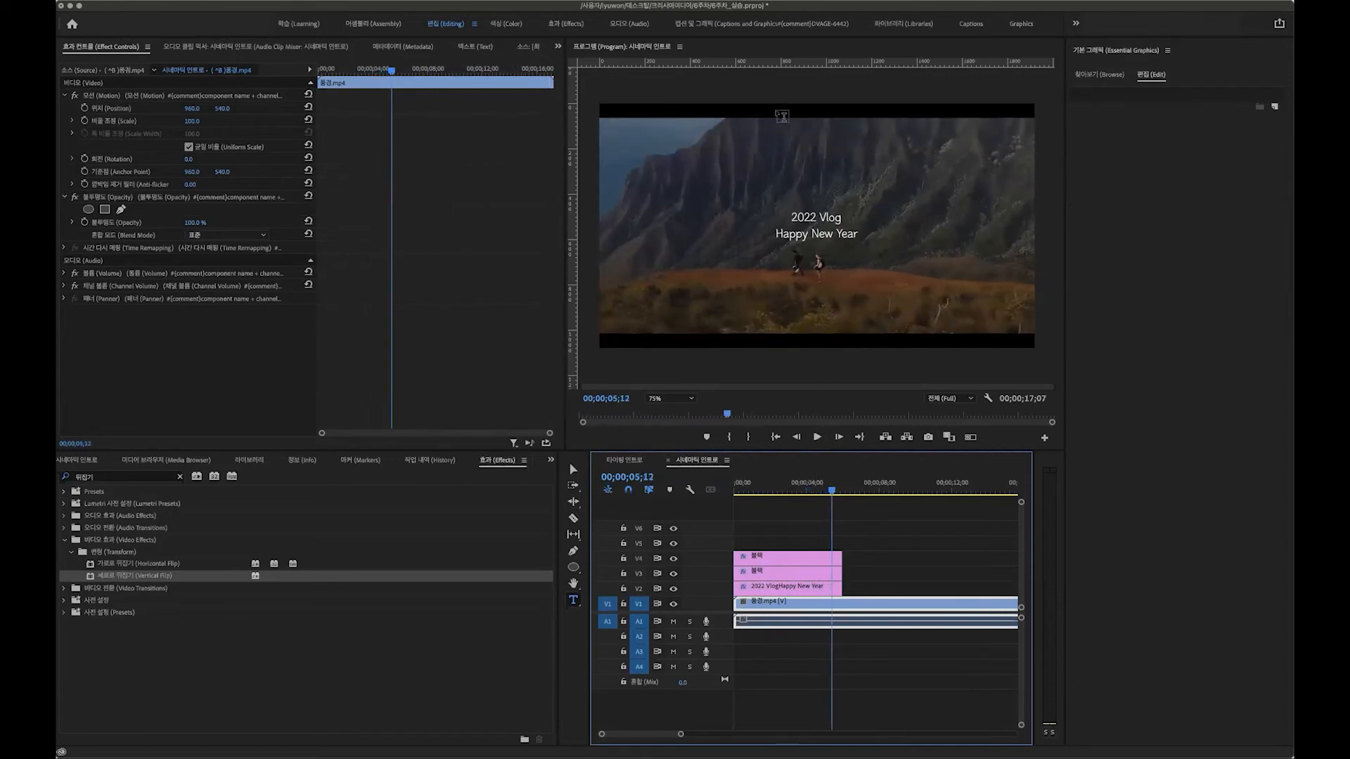
Apply the Cross Dissolve video transition to the end of the title clip.
left_click(181, 477)
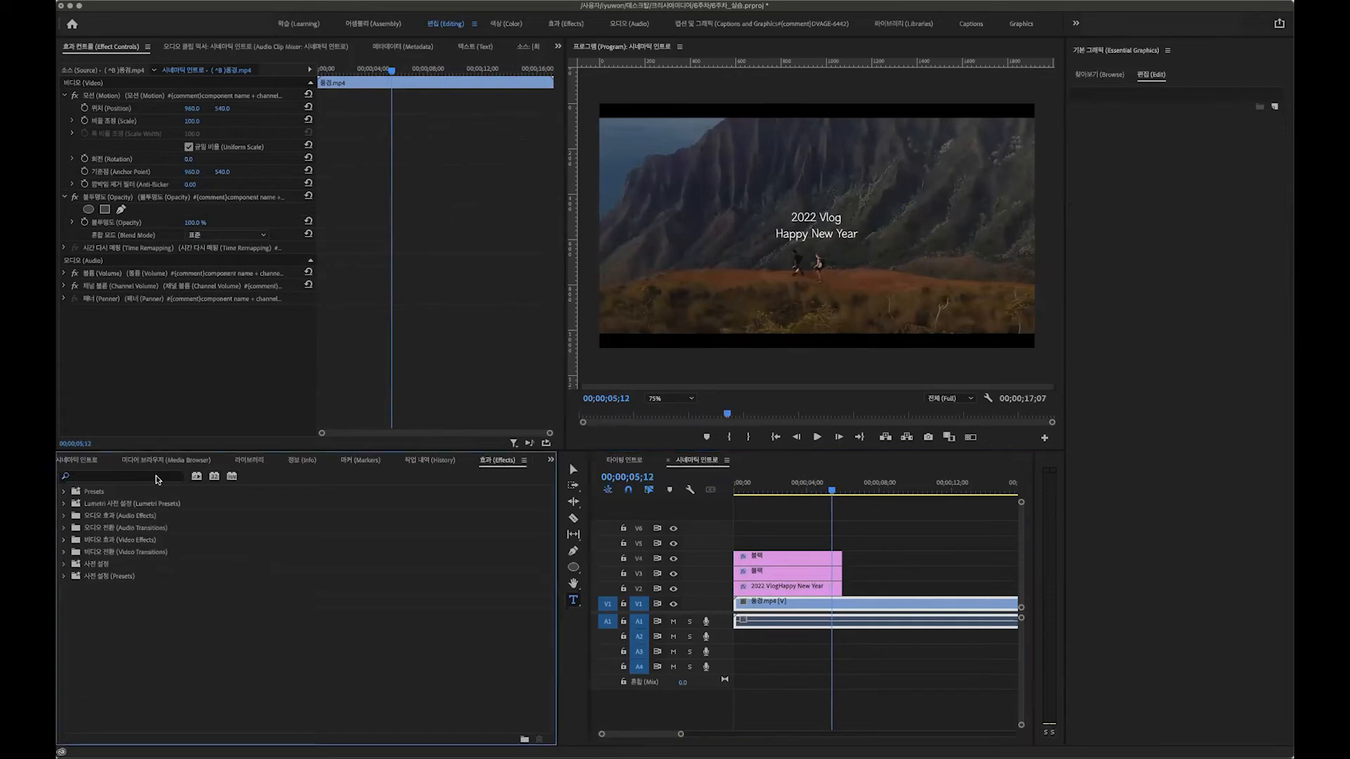
left_click(62, 553)
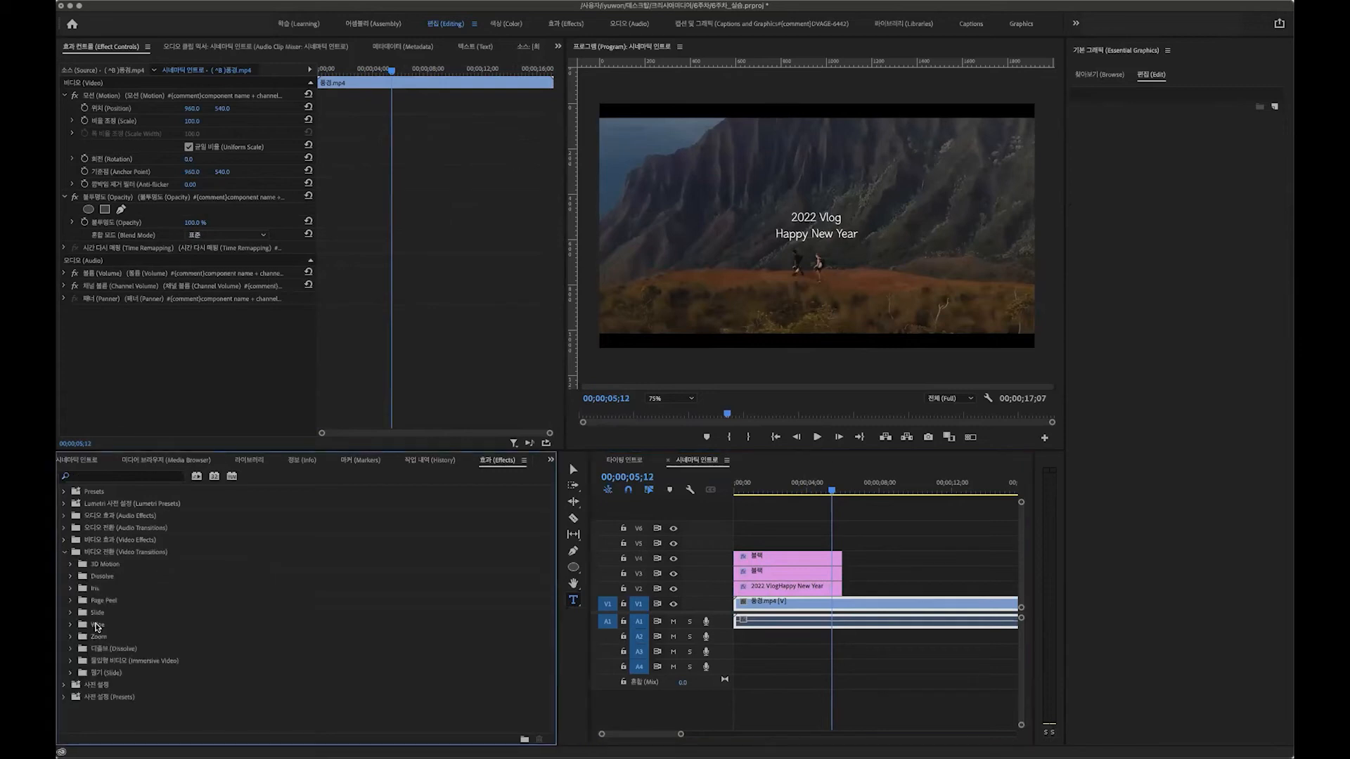
left_click(71, 649)
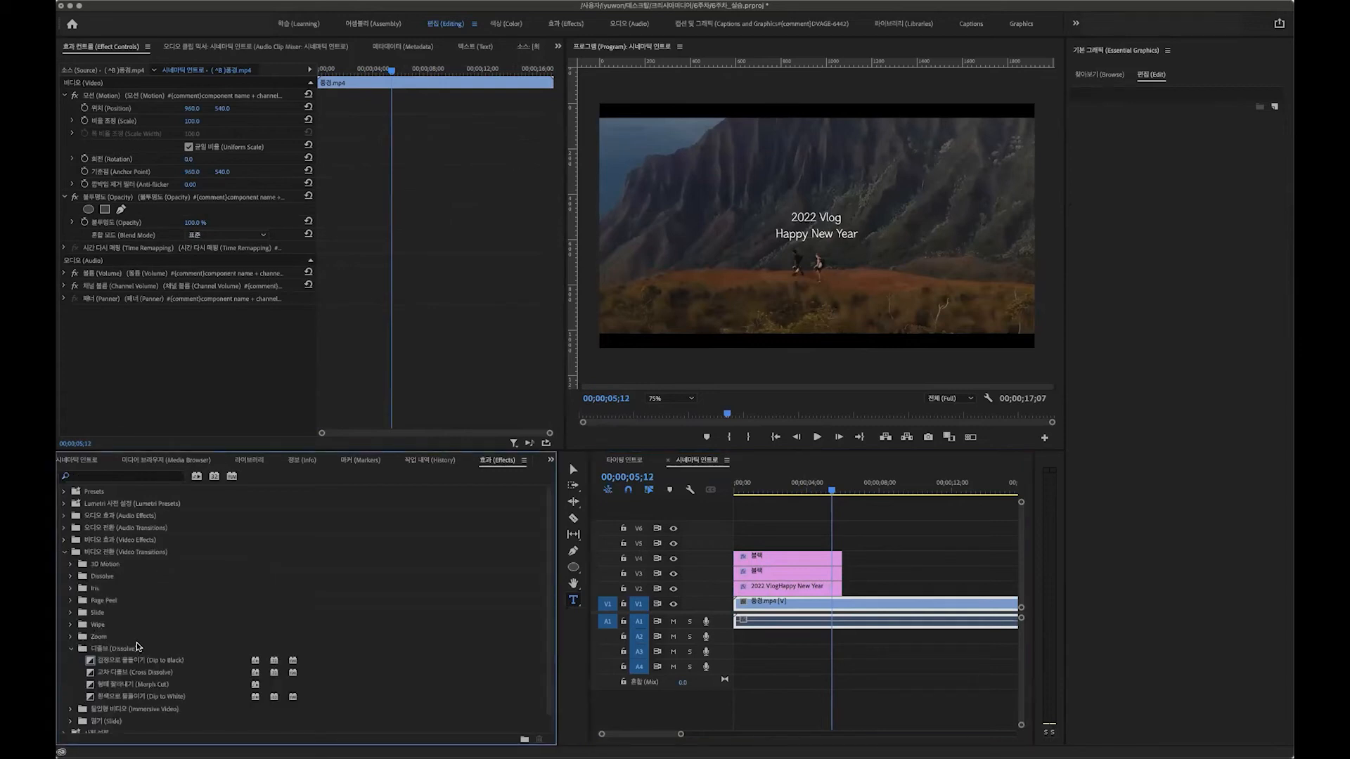
scroll(137, 646, "down", 1)
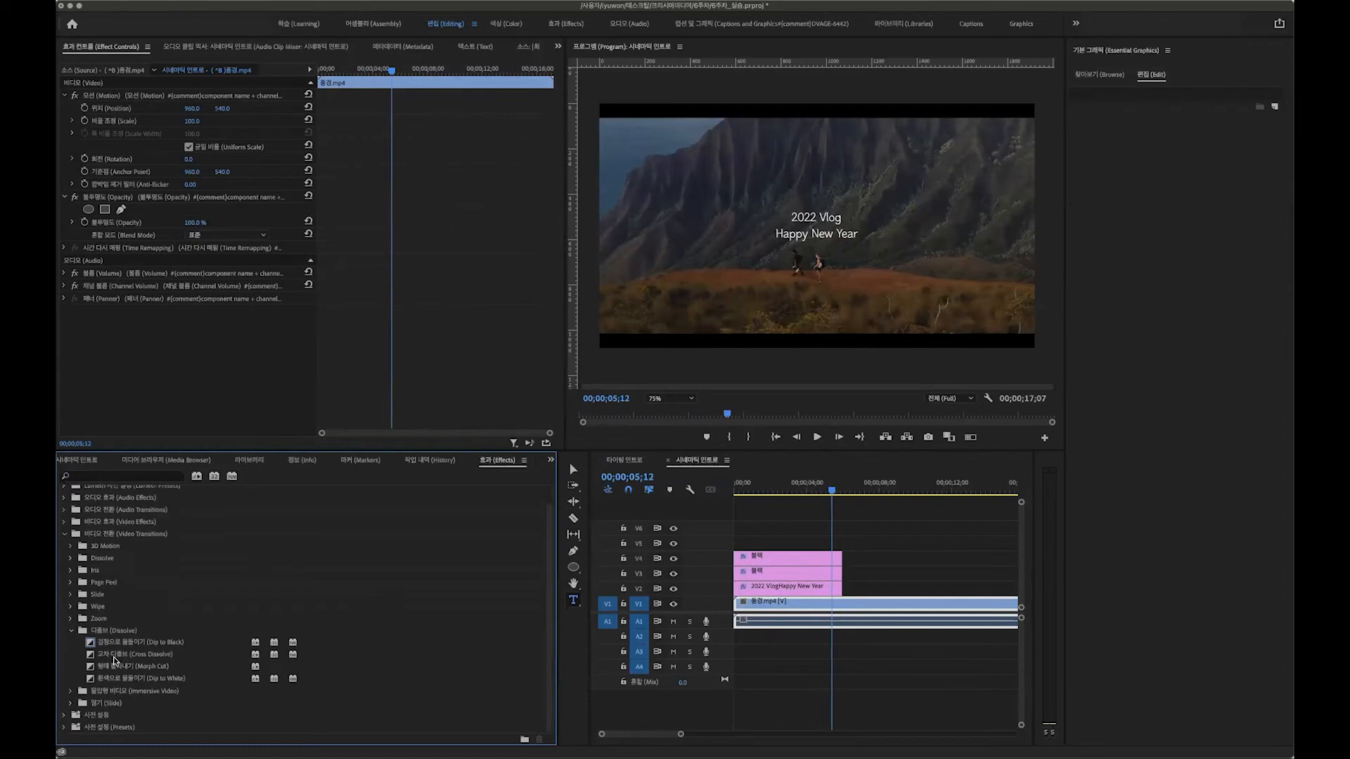
left_click(111, 655)
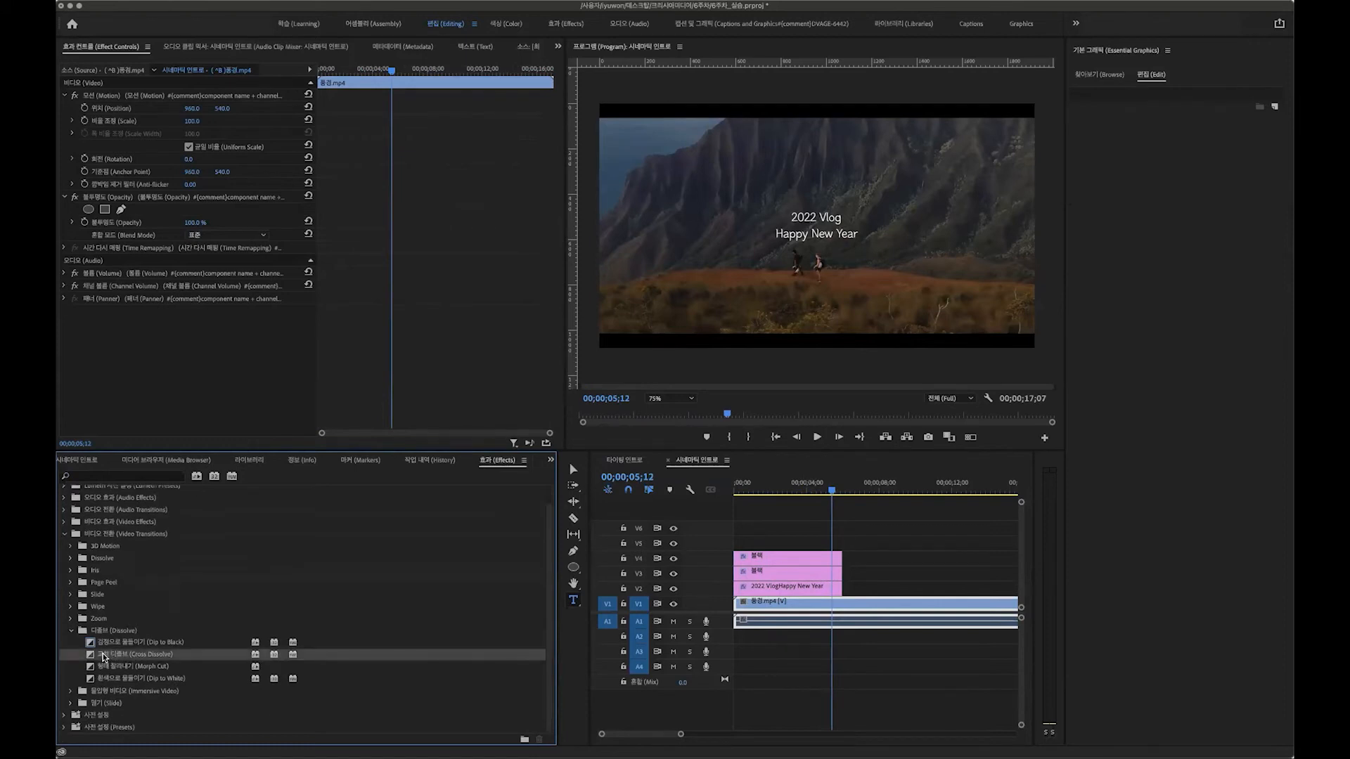
left_click_drag(103, 657, 712, 612)
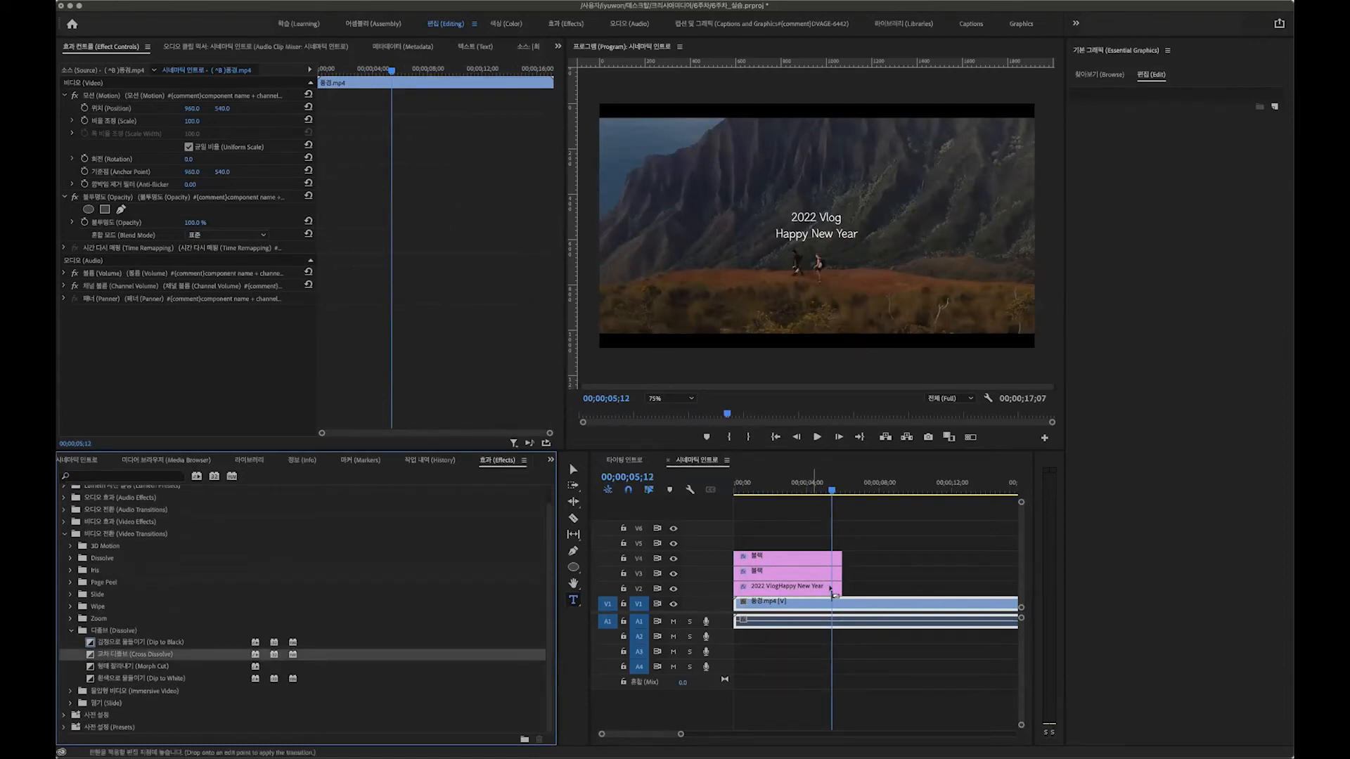
left_click_drag(842, 590, 845, 592)
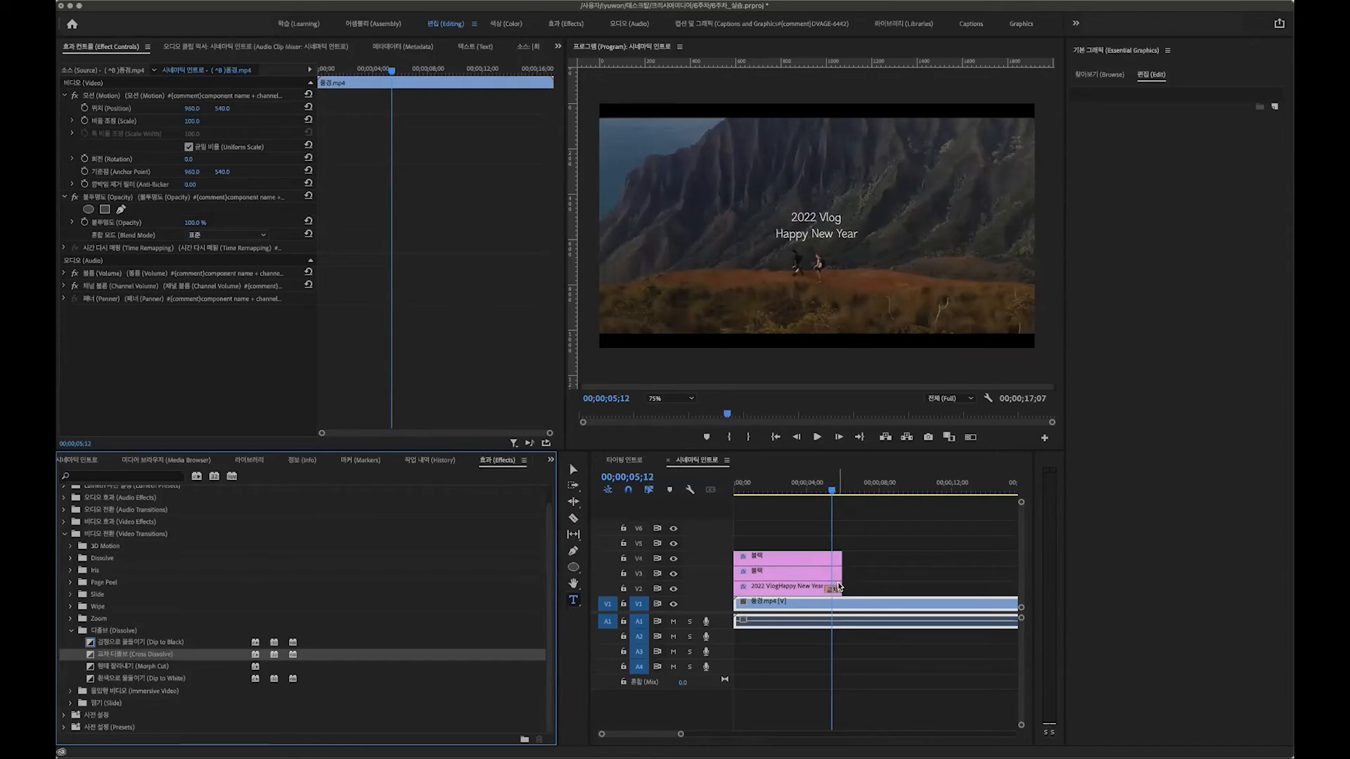
Play the title's ending and the whole intro from the start to check the title's fade-out.
left_click_drag(828, 490, 703, 492)
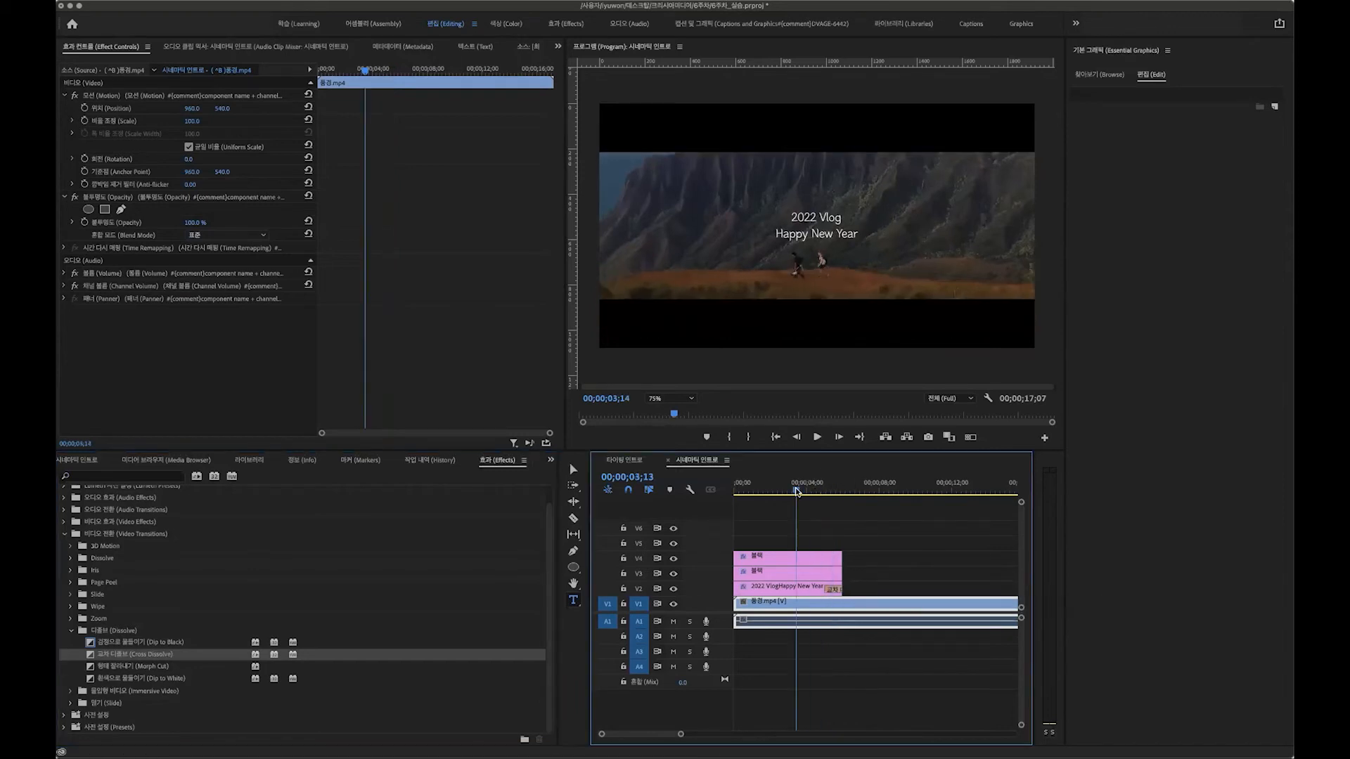
key("space")
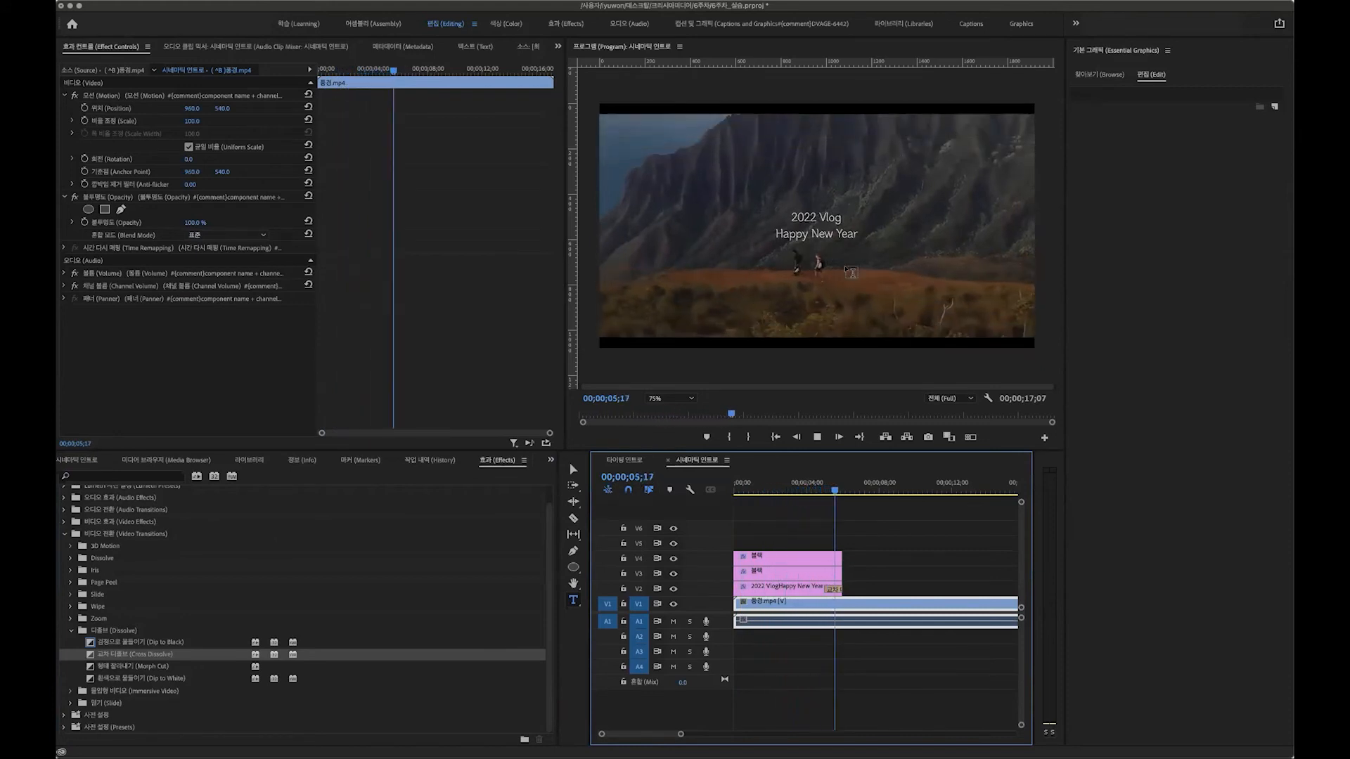
key("space")
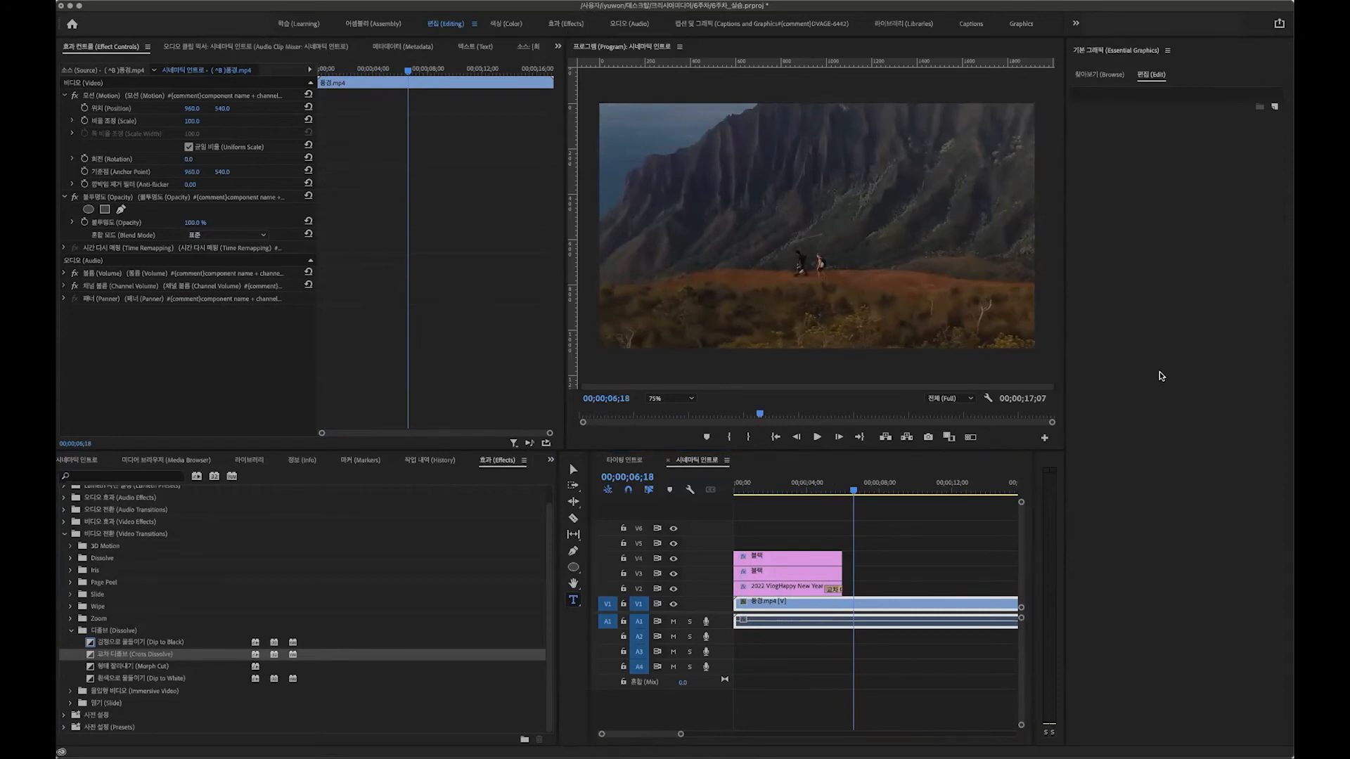
left_click(666, 486)
key("Home")
key("space")
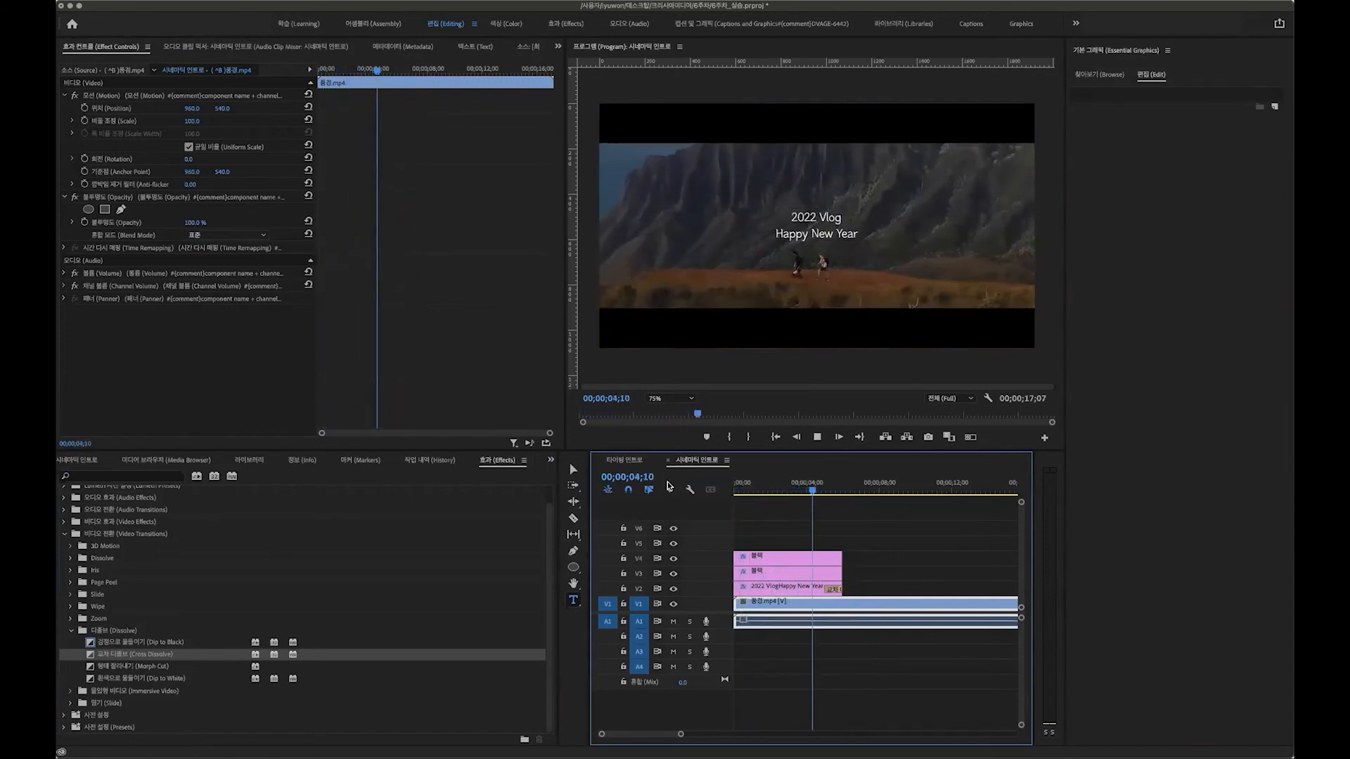
key("space")
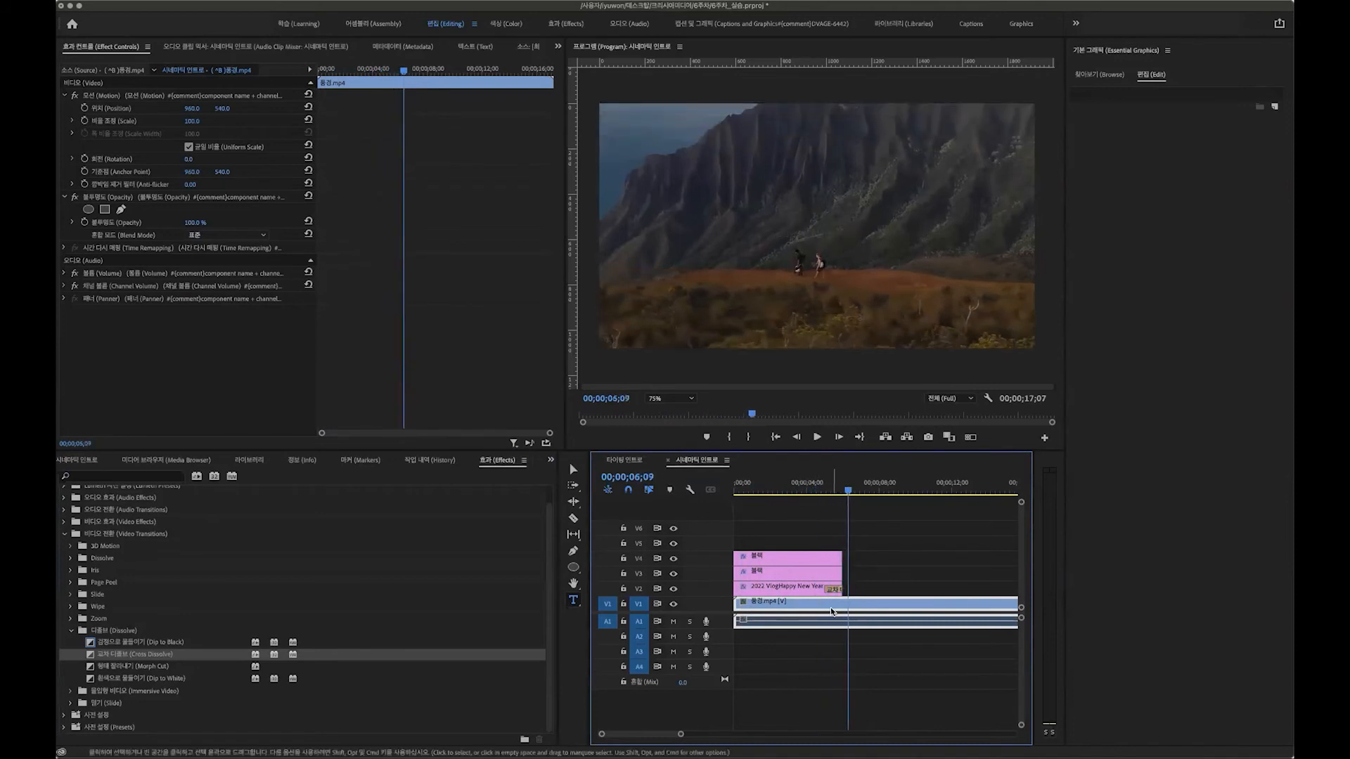
Play part of the landscape clip after the intro and examine the sequence through to the clip's end.
scroll(834, 612, "right", 5)
scroll(834, 611, "left", 4)
key("space")
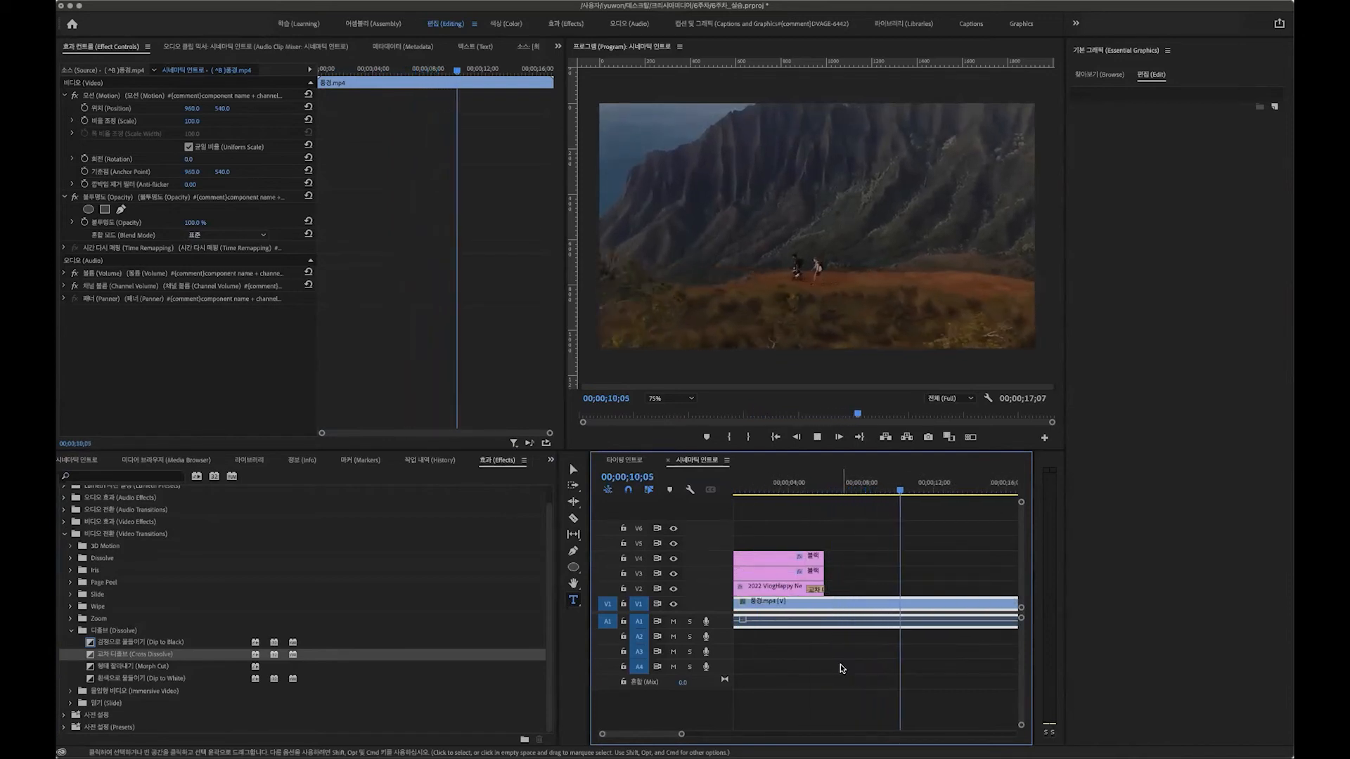
key("space")
scroll(843, 646, "right", 4)
scroll(843, 646, "left", 4)
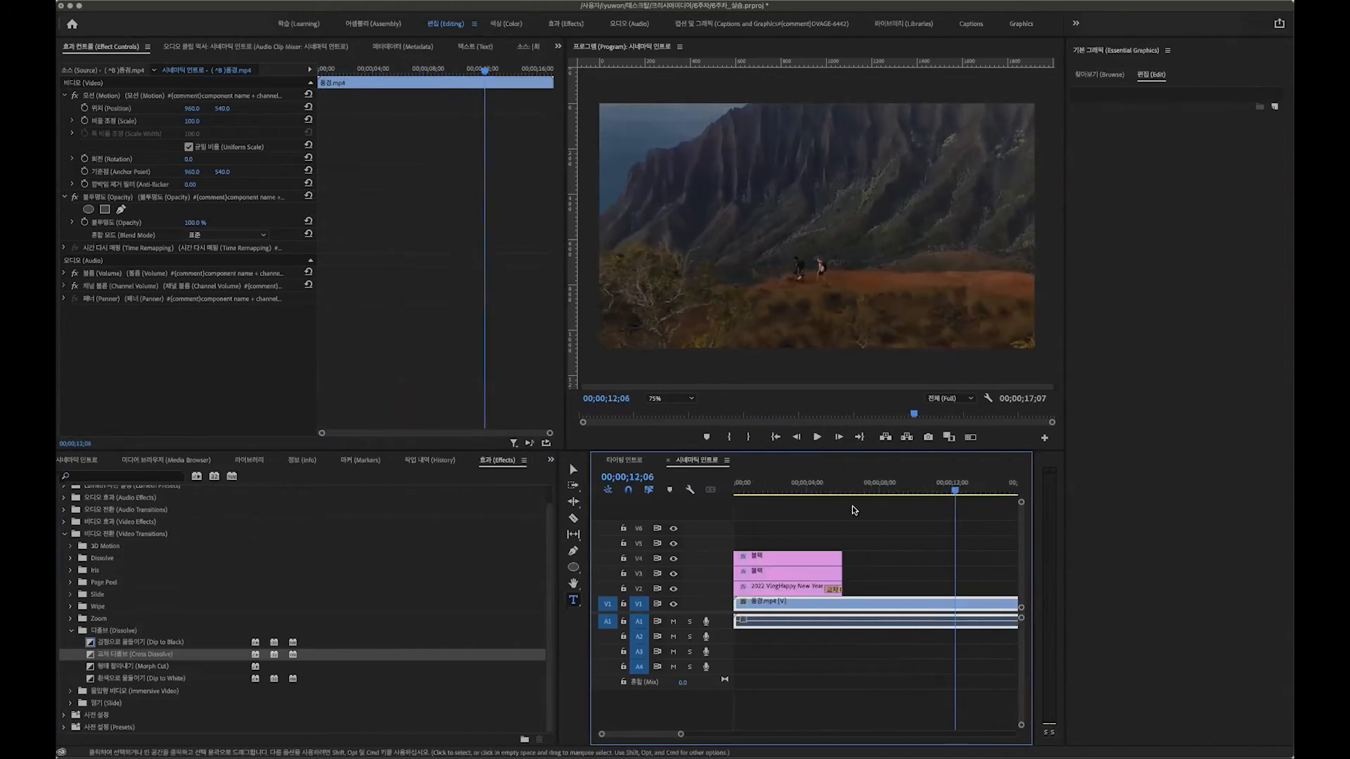
scroll(852, 505, "right", 4)
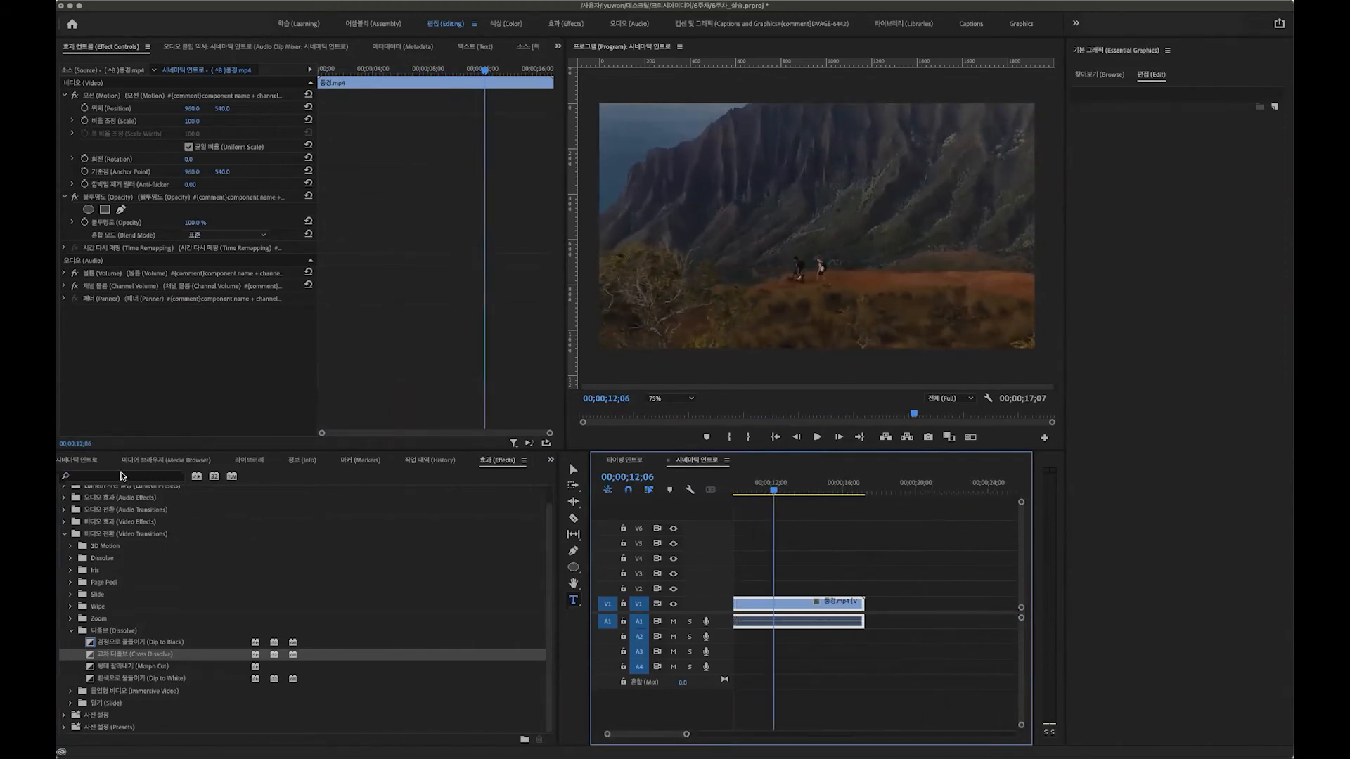
Open the finished example clip [최종] 시네마틱 인트로.mp4 from the bin and play it from the start to examine its intro.
left_click(87, 461)
left_click(209, 461)
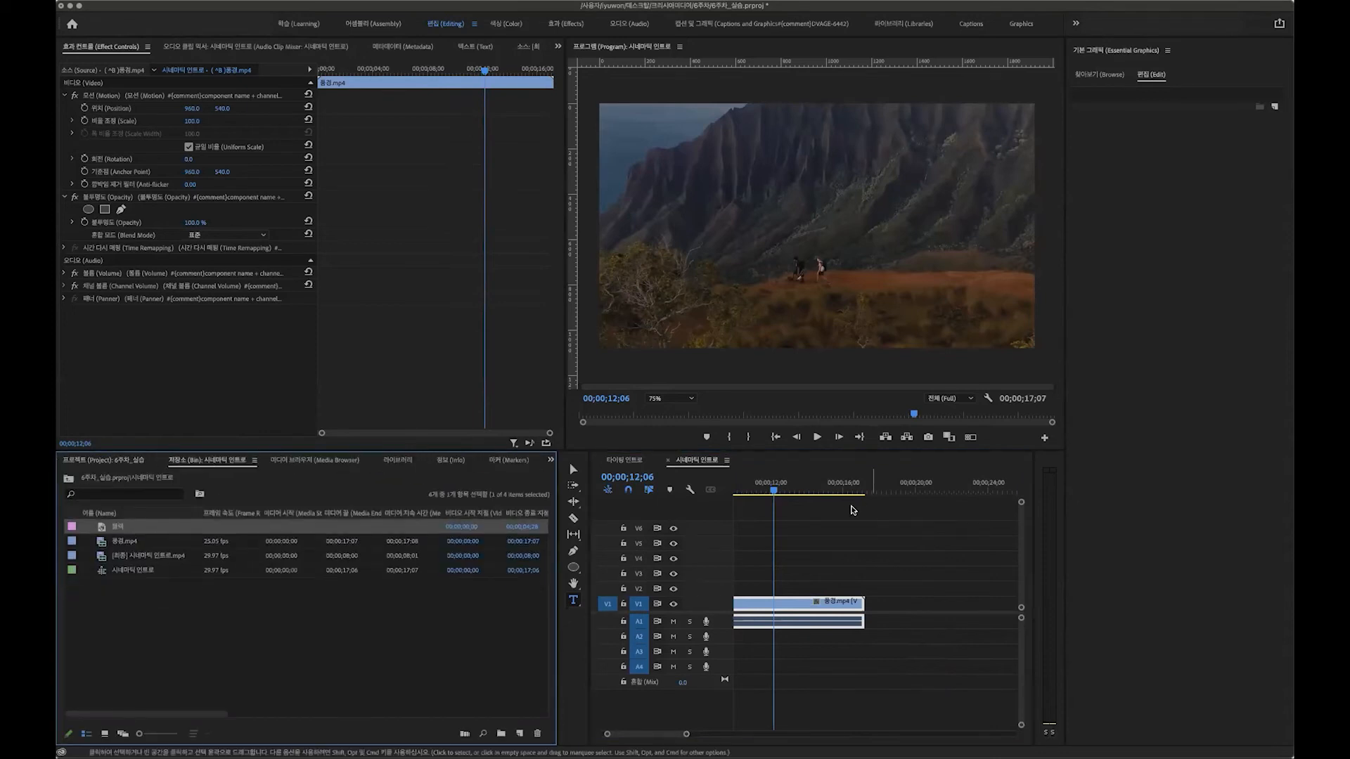
scroll(840, 485, "left", 6)
left_click_drag(738, 485, 641, 489)
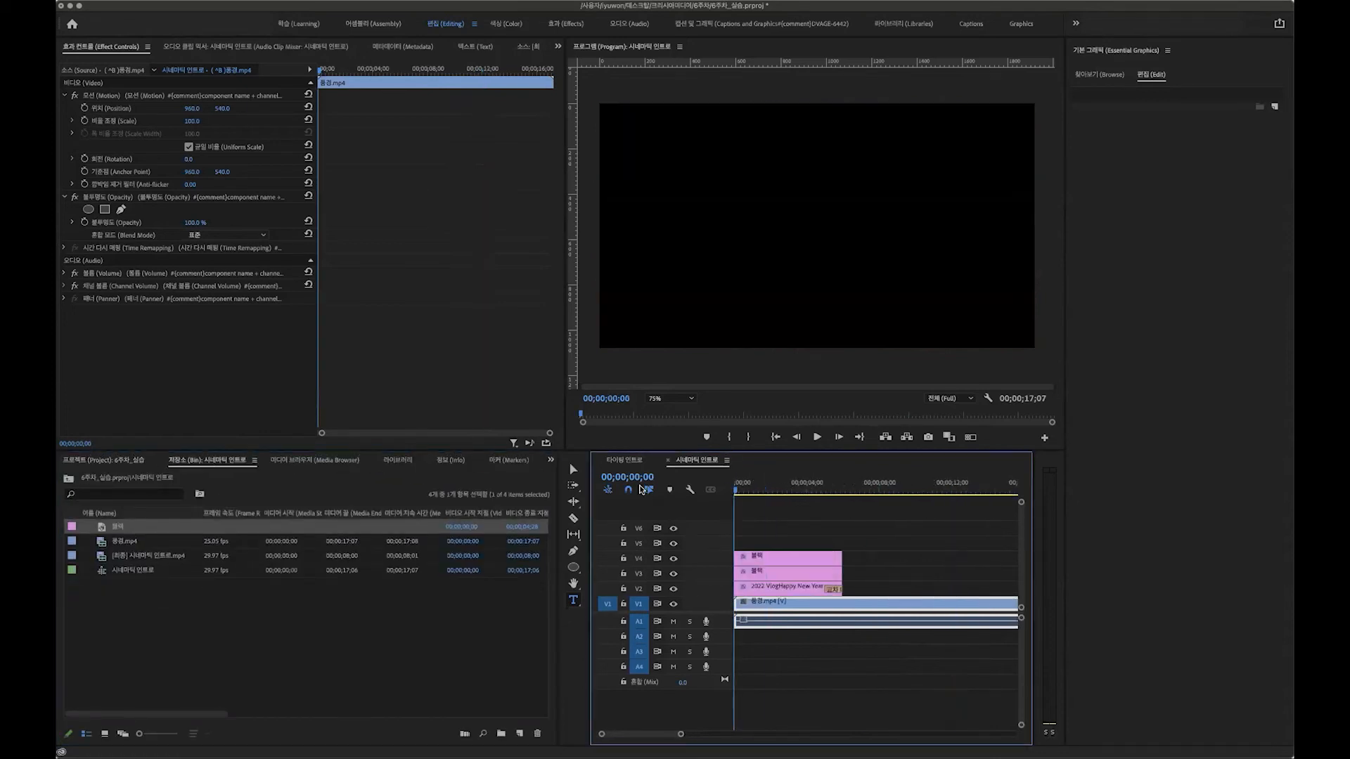
double_click(127, 555)
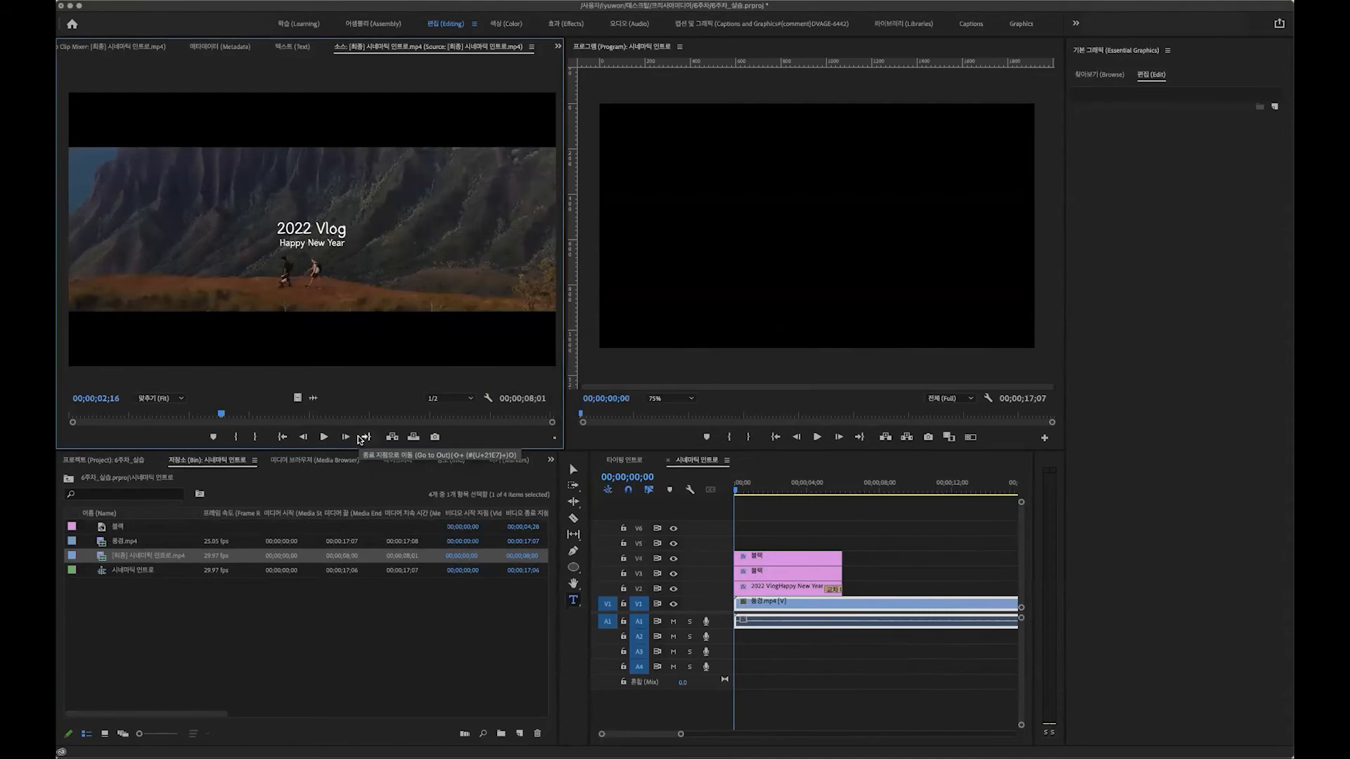
left_click(323, 437)
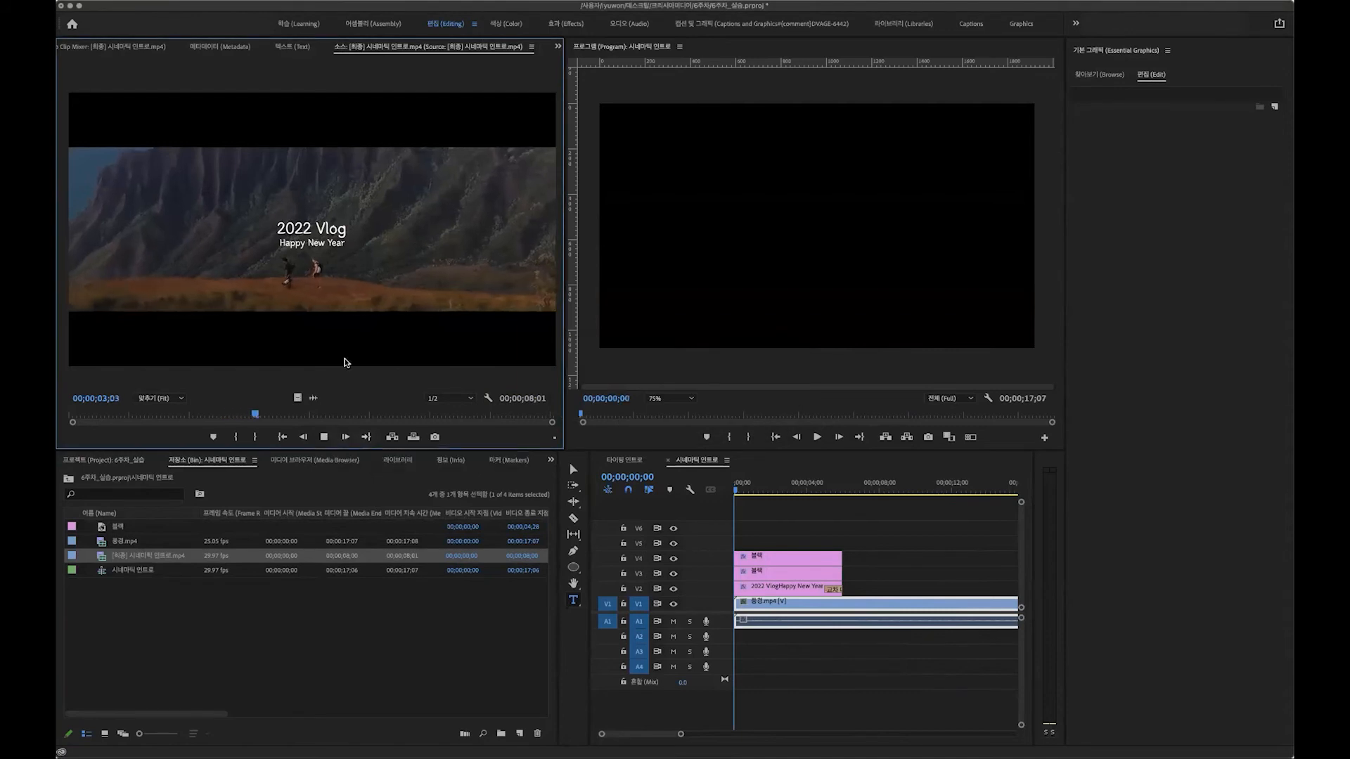
left_click_drag(315, 414, 63, 406)
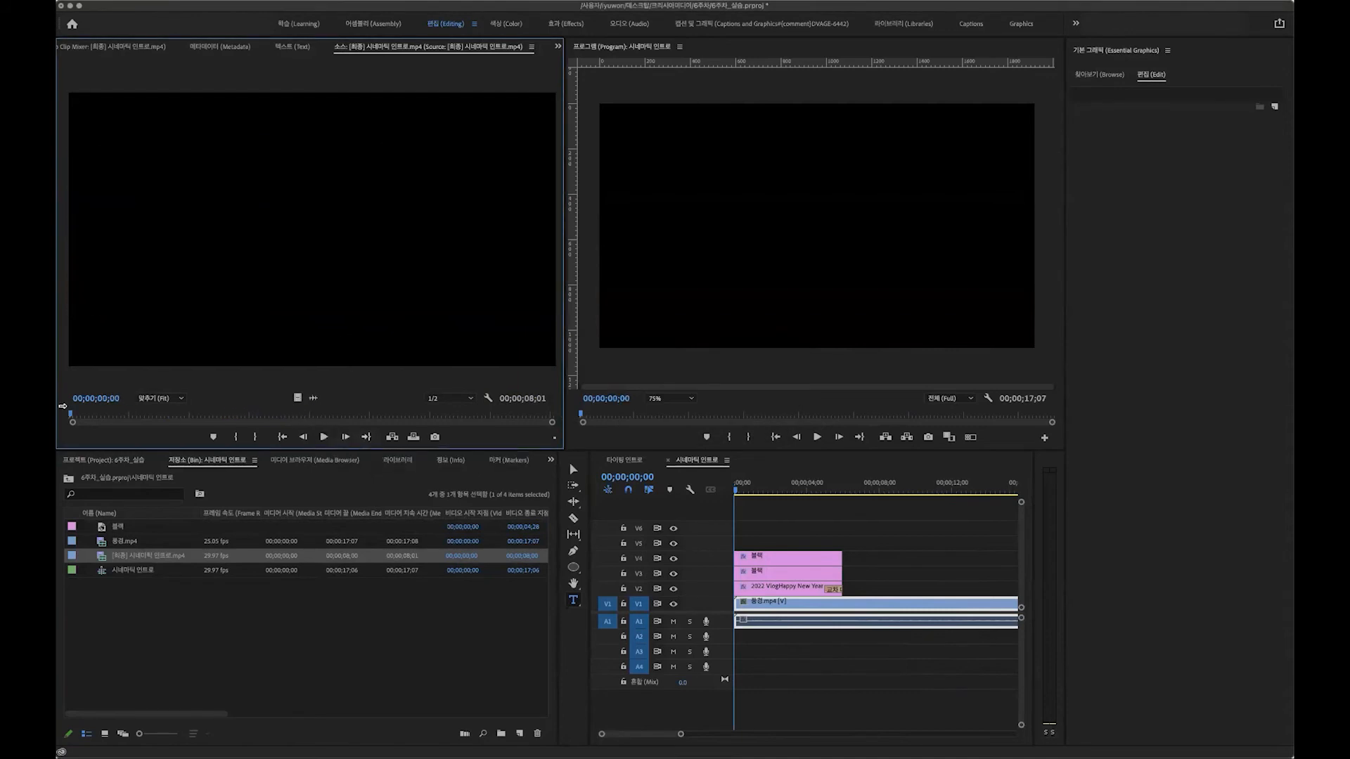
left_click(323, 437)
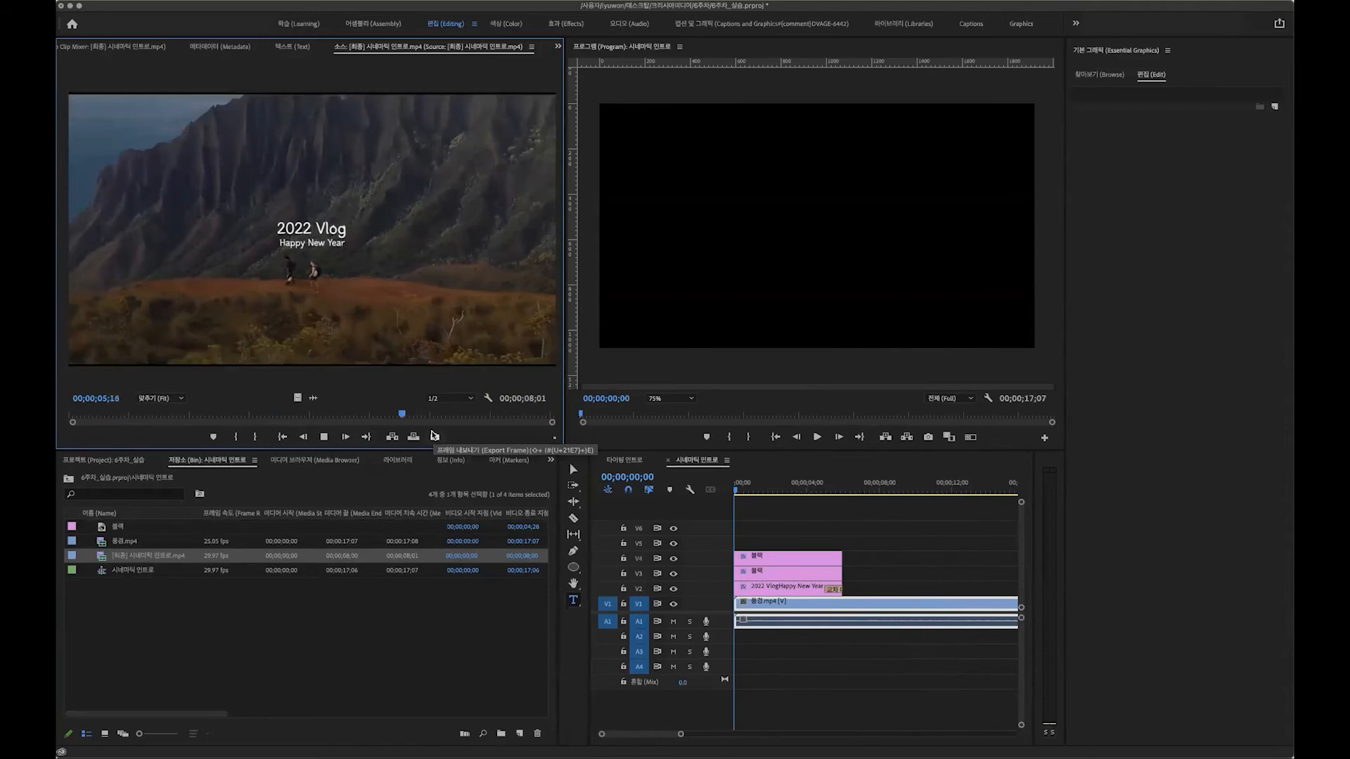
left_click(325, 436)
Play the edited intro sequence to compare it with the finished example, and return to the start.
left_click(785, 468)
key("space")
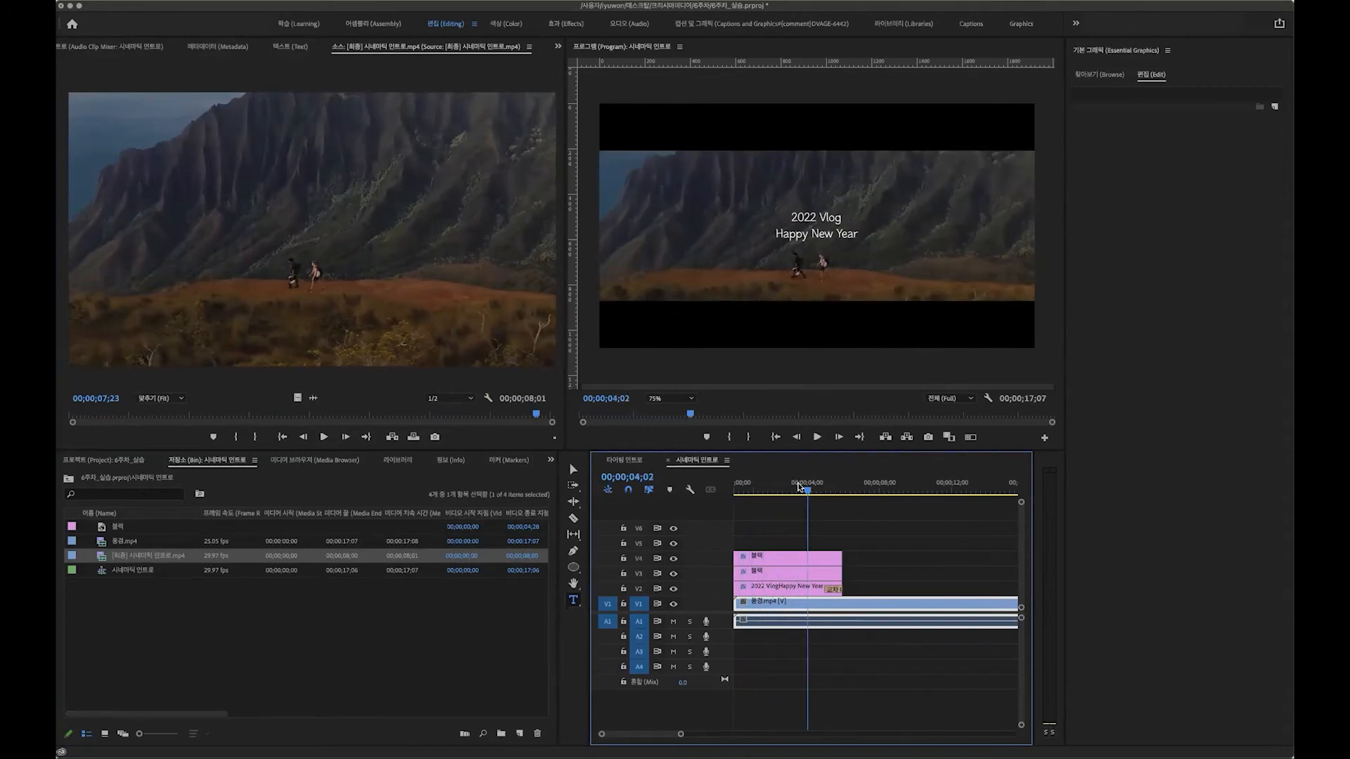
left_click_drag(801, 488, 734, 485)
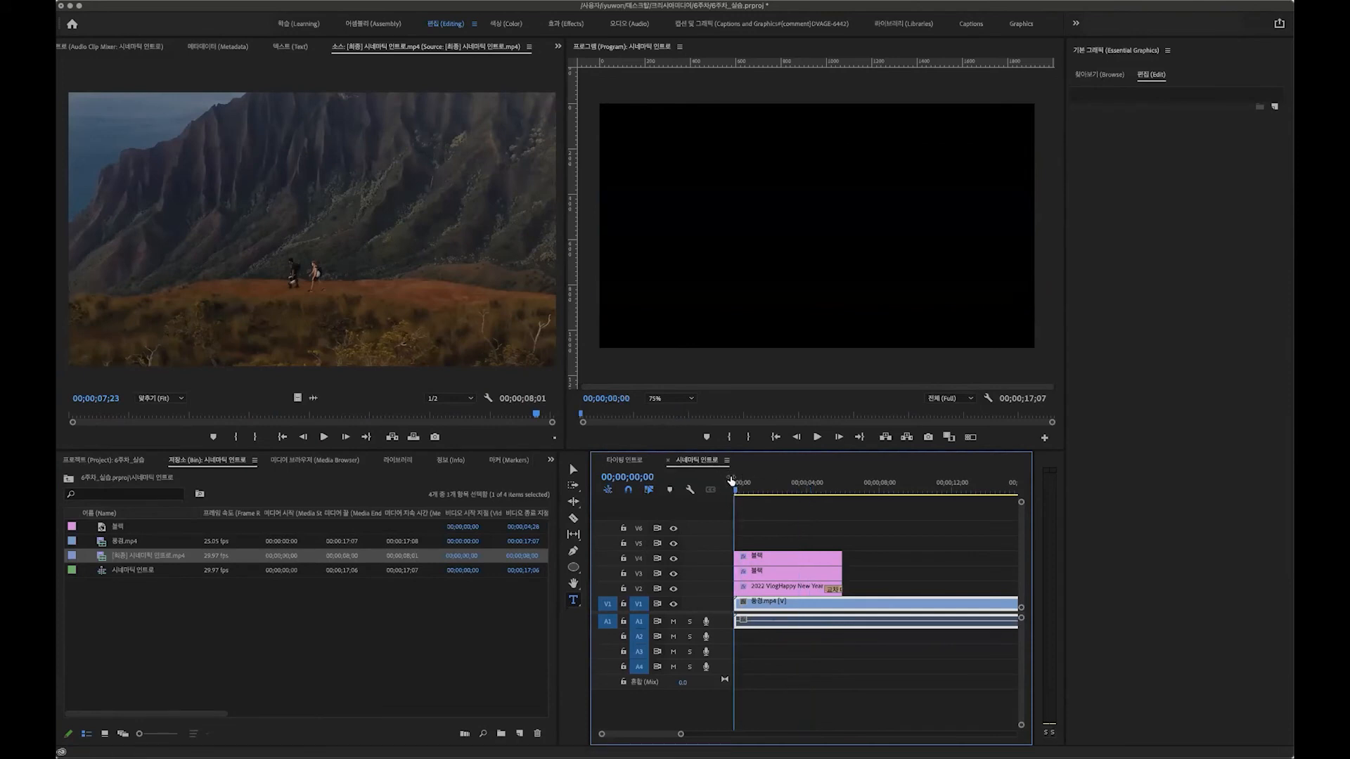
Set the rotation of the landscape clip on V1 to -10° while viewing a frame with the title and matte bars.
left_click(770, 588)
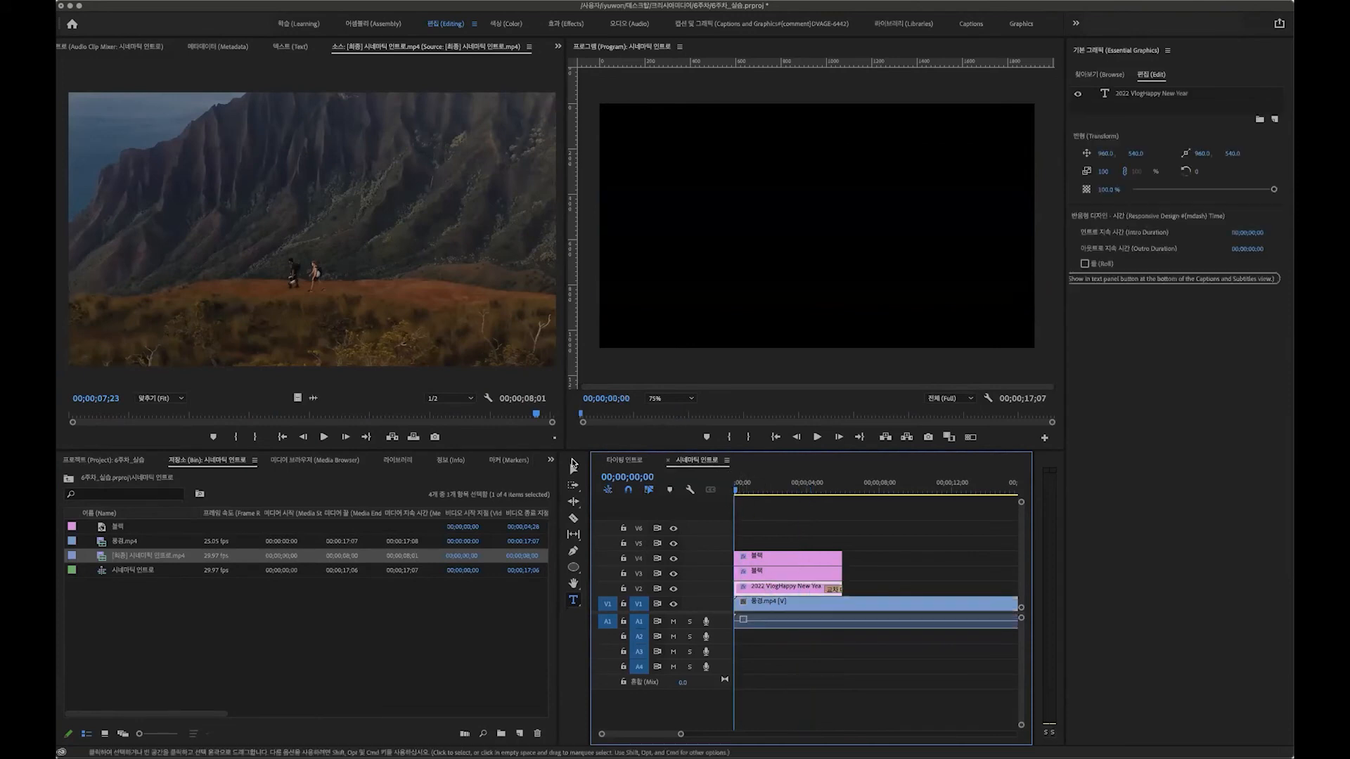
left_click(763, 605)
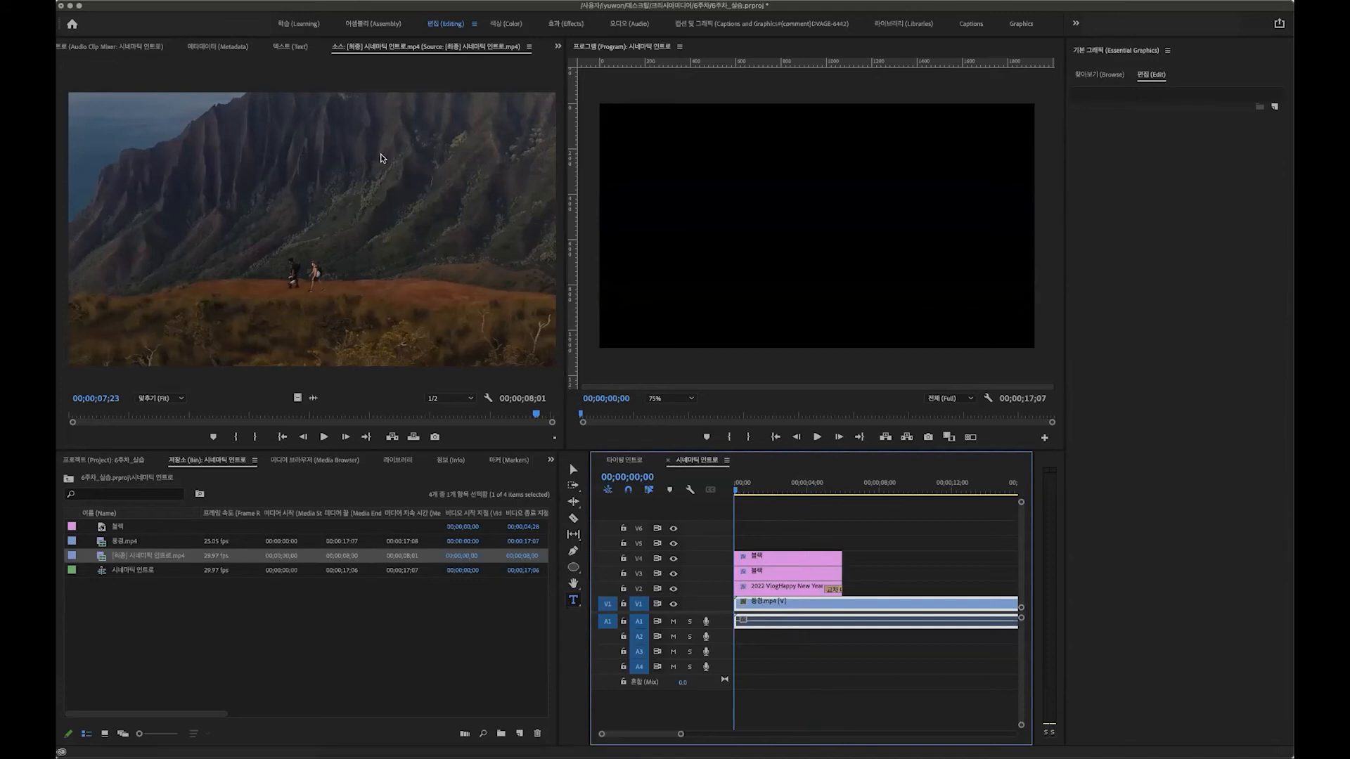
left_click(132, 46)
left_click(132, 47)
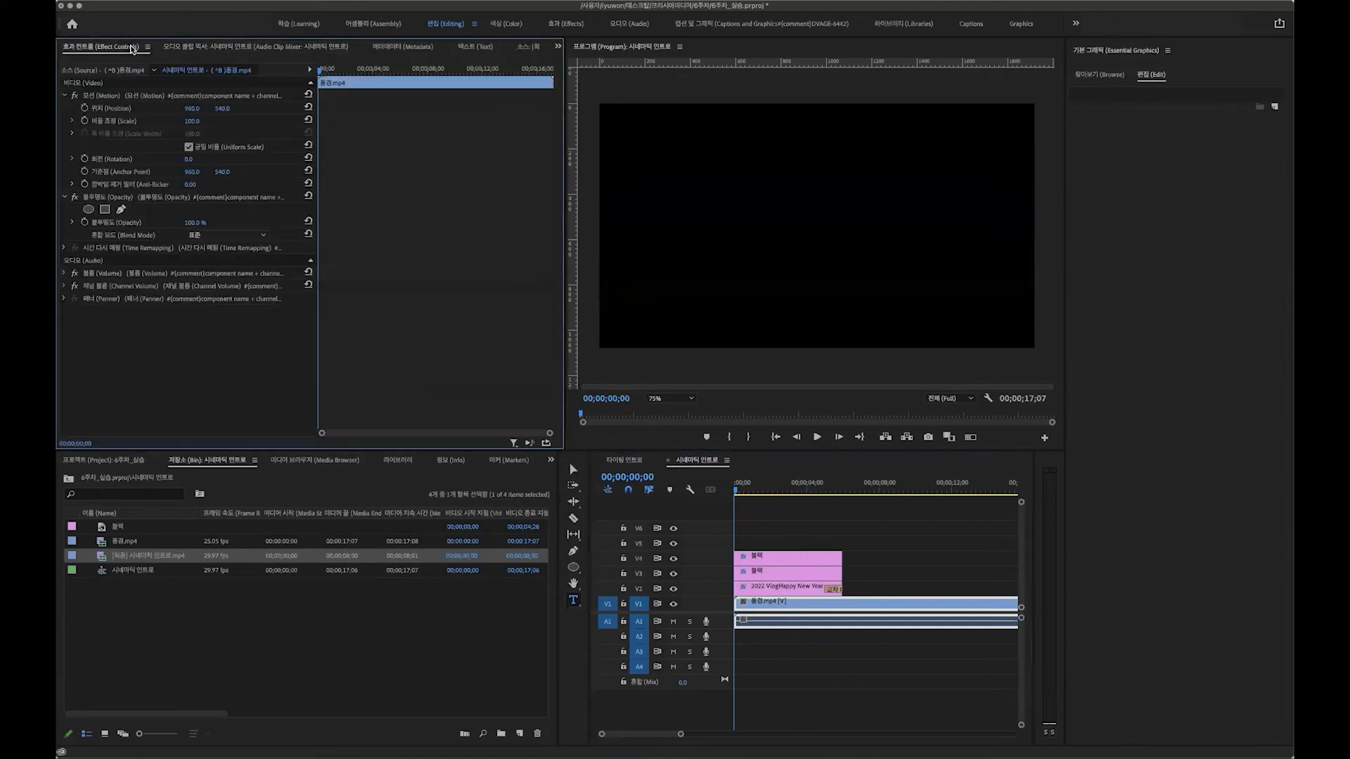
left_click(743, 490)
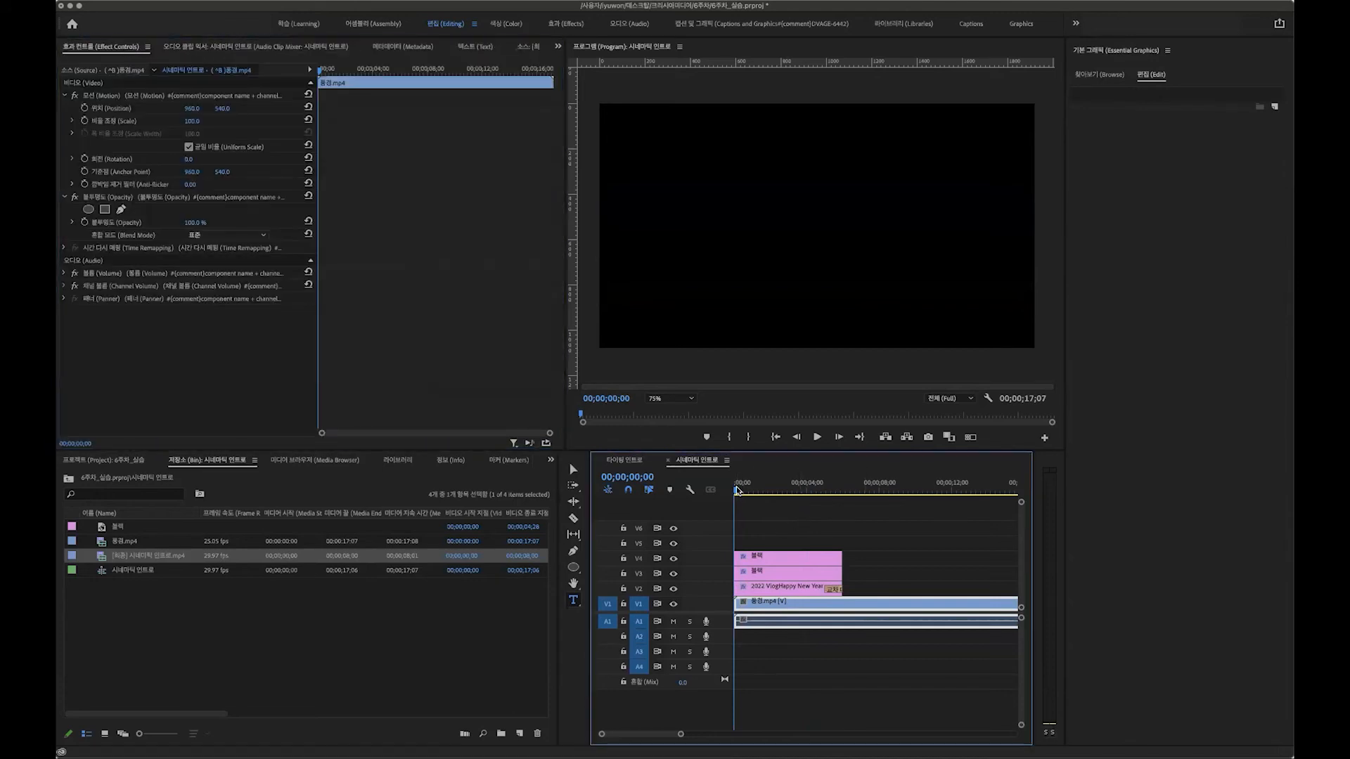
mouse_move(743, 490)
left_mouse_down()
mouse_move(784, 489)
mouse_move(751, 490)
left_mouse_up()
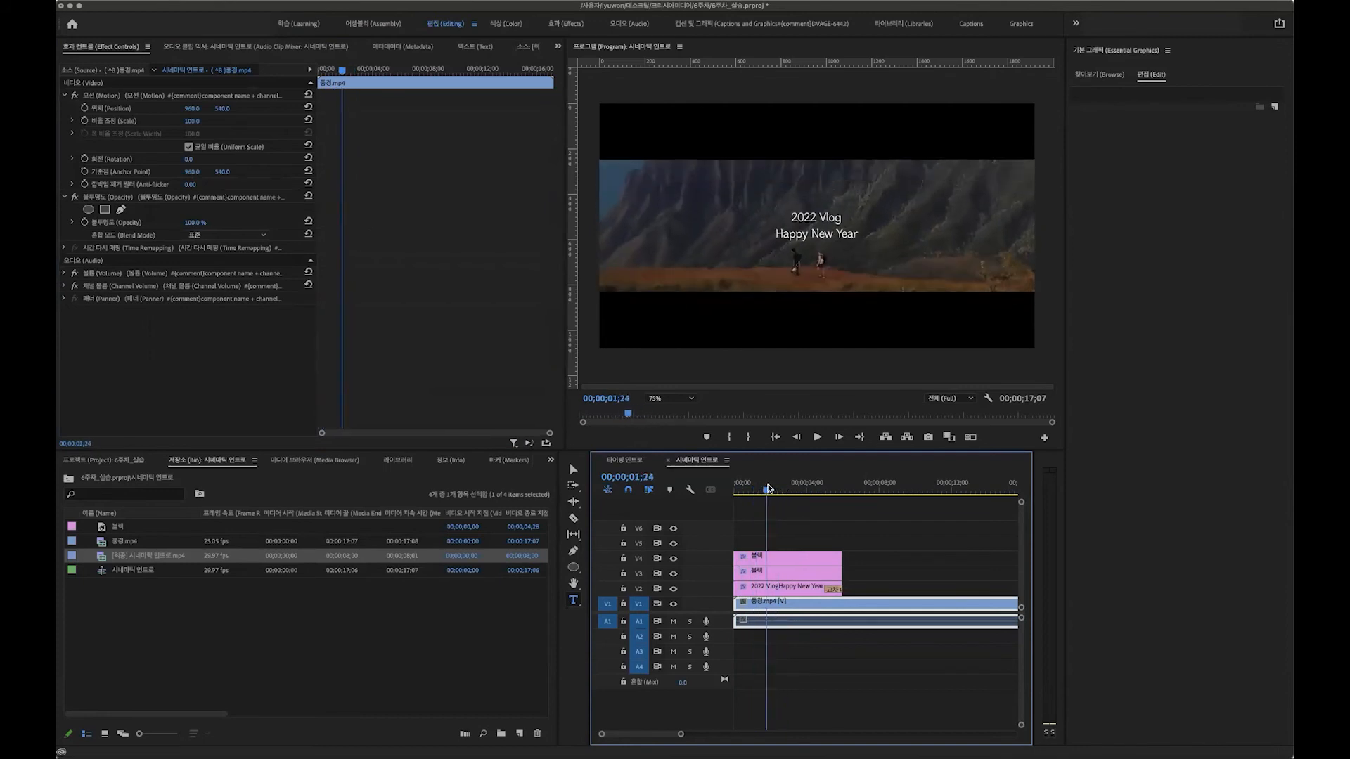
left_click(756, 490)
left_click_drag(754, 492, 777, 491)
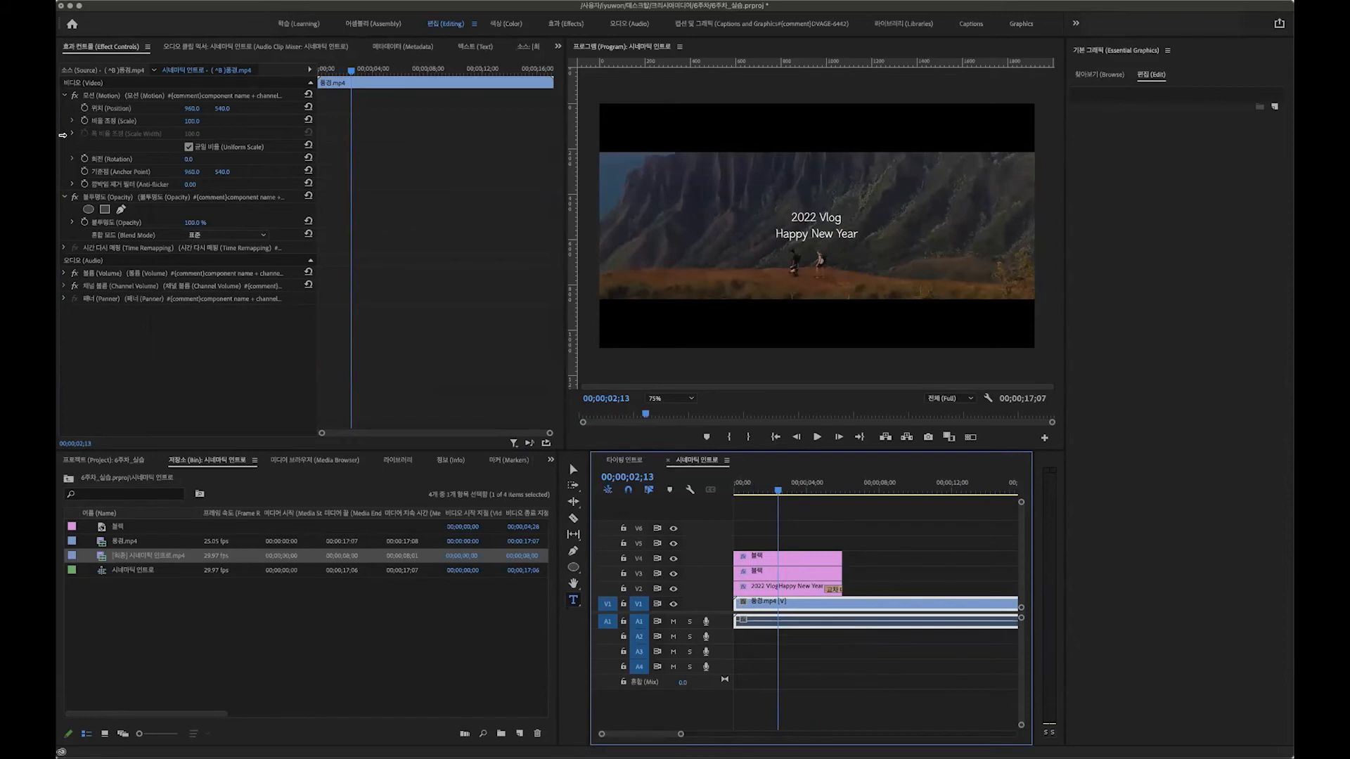
left_click_drag(186, 161, 218, 166)
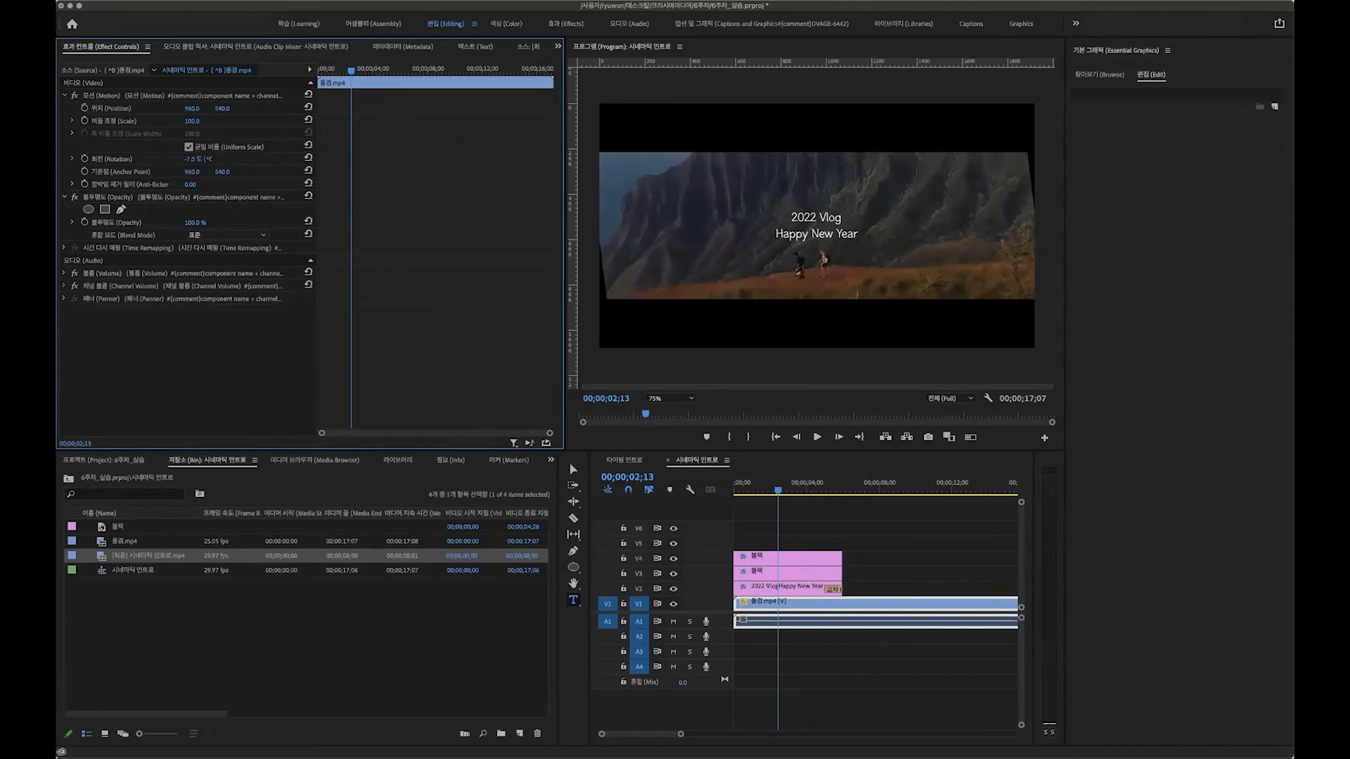
left_click_drag(190, 160, 186, 160)
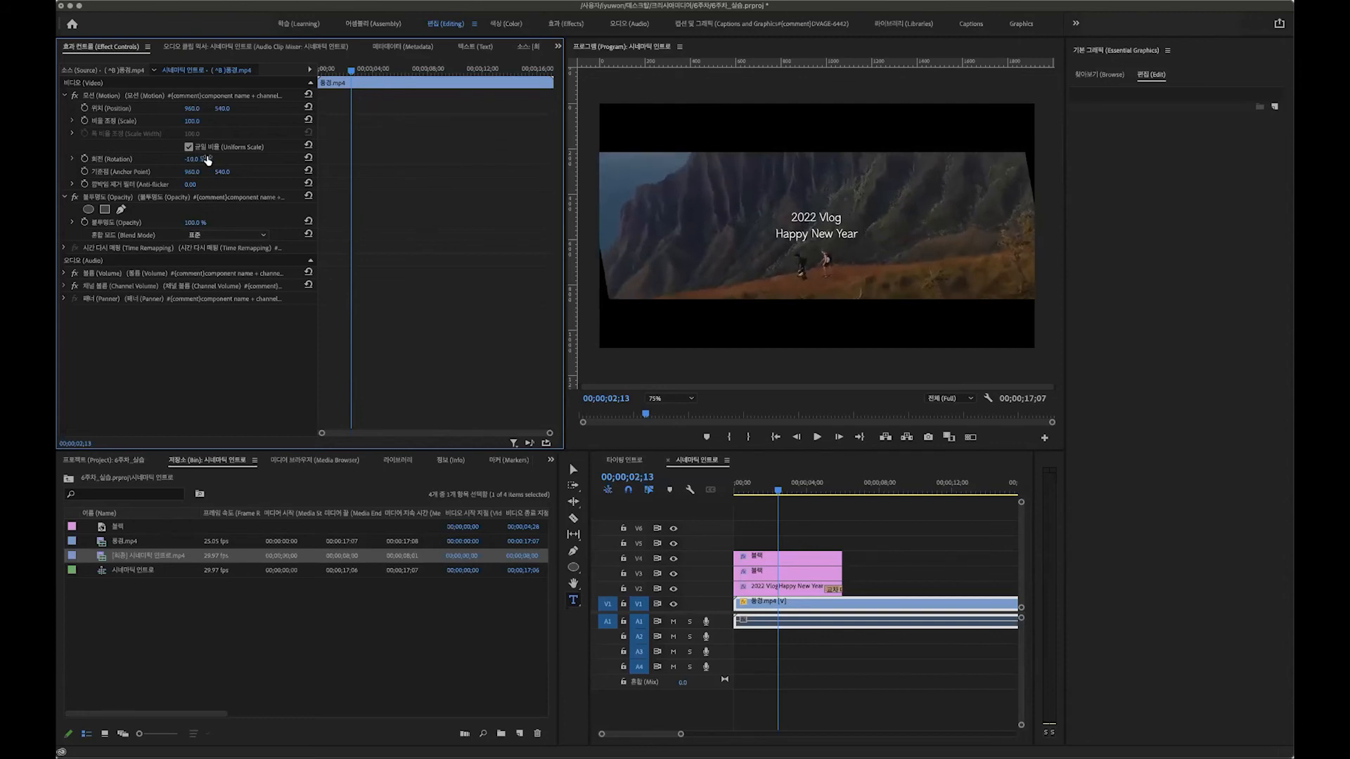
Keyframe the landscape clip's rotation from -10° at the sequence start to 0° at 00;00;04;00.
left_click_drag(789, 493, 717, 491)
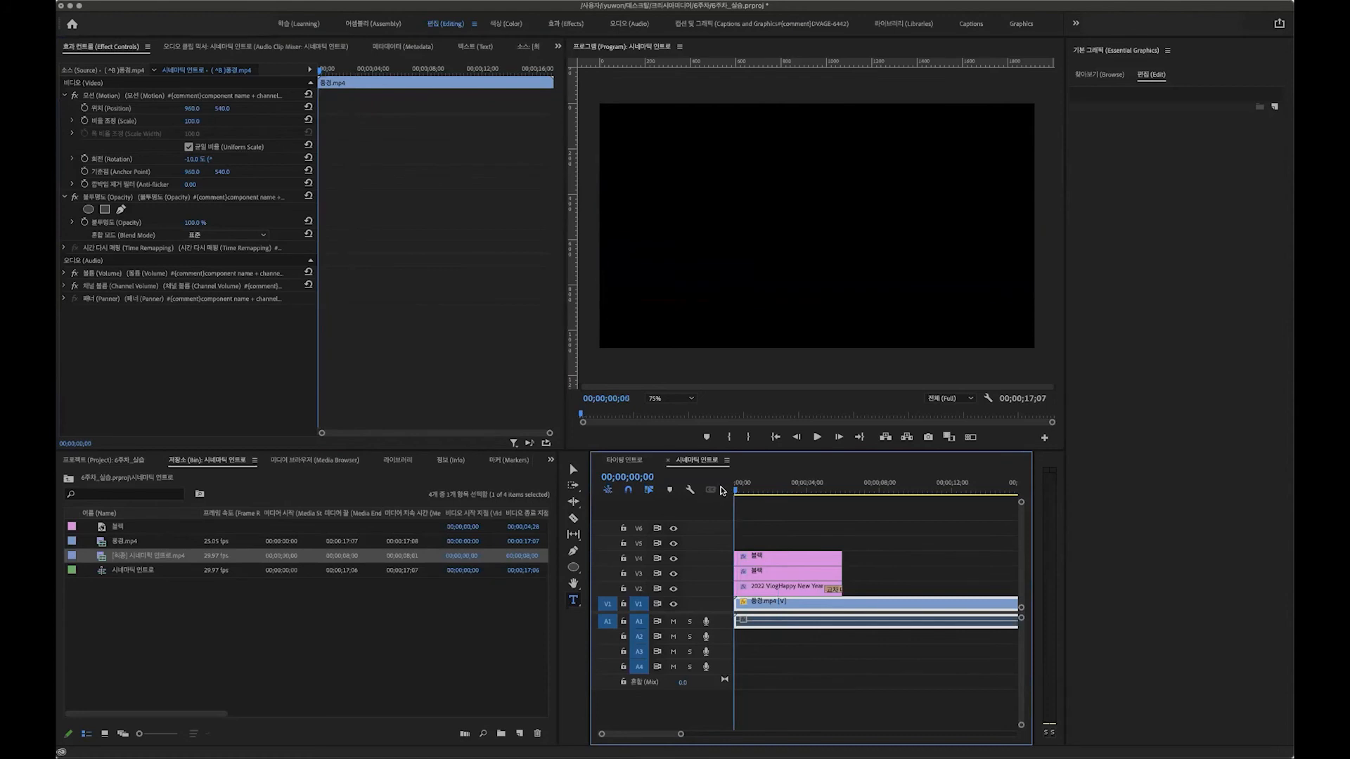
left_click(83, 160)
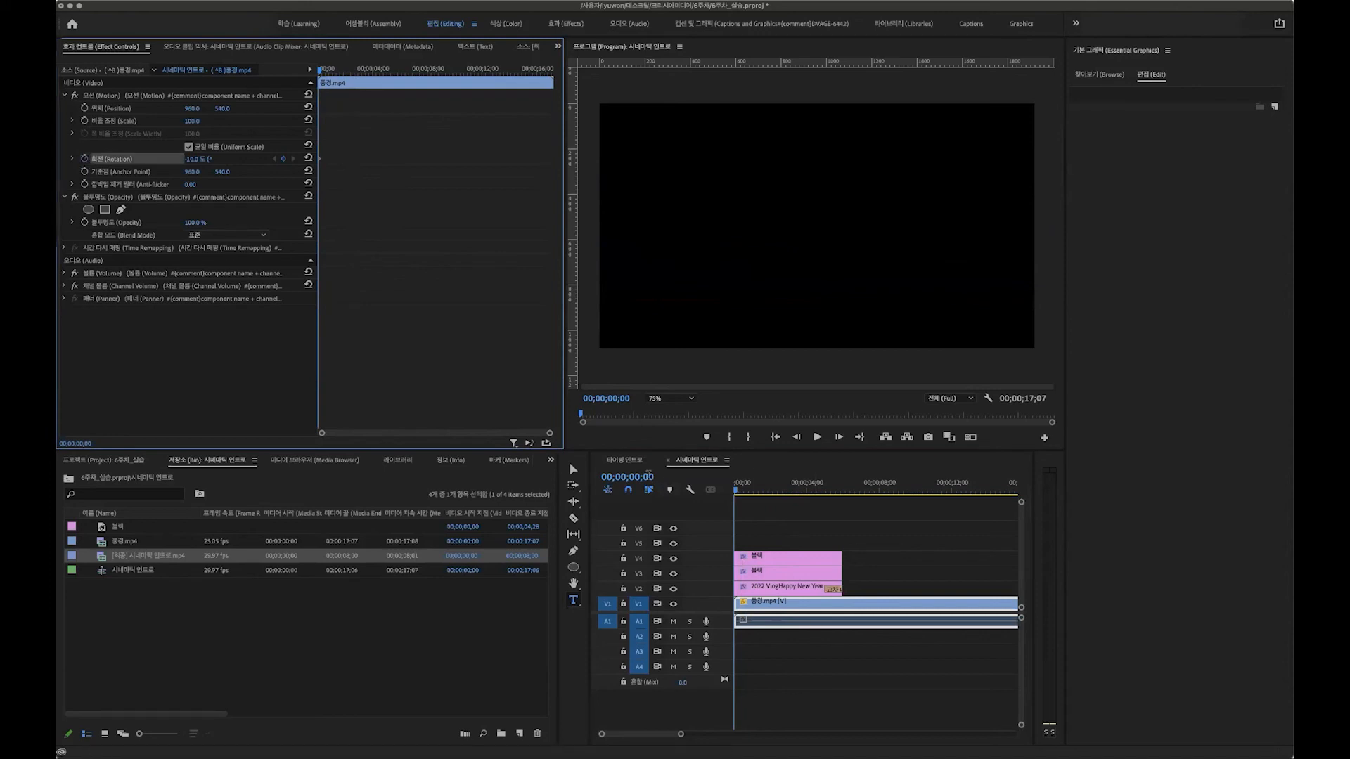
left_click(627, 477)
type("400")
key("Return")
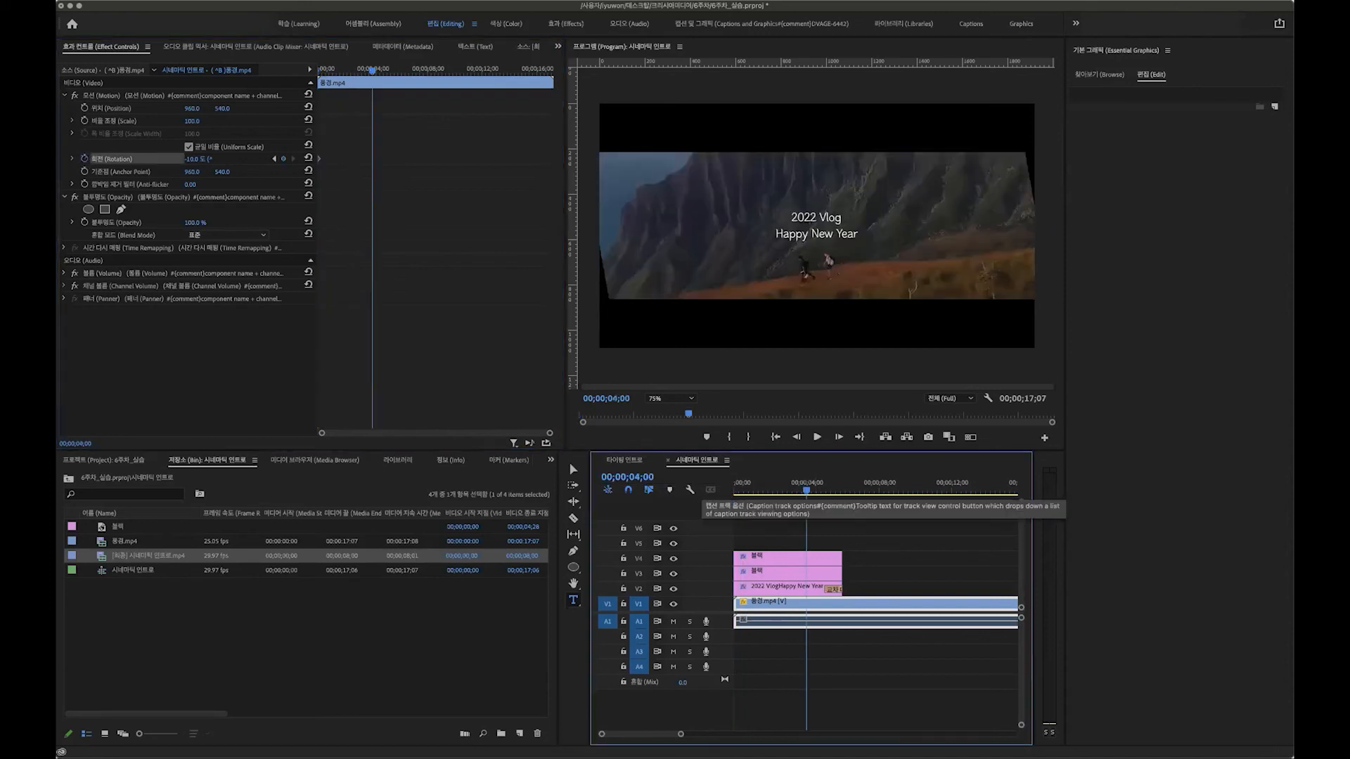
left_click(194, 159)
type("0")
key("Return")
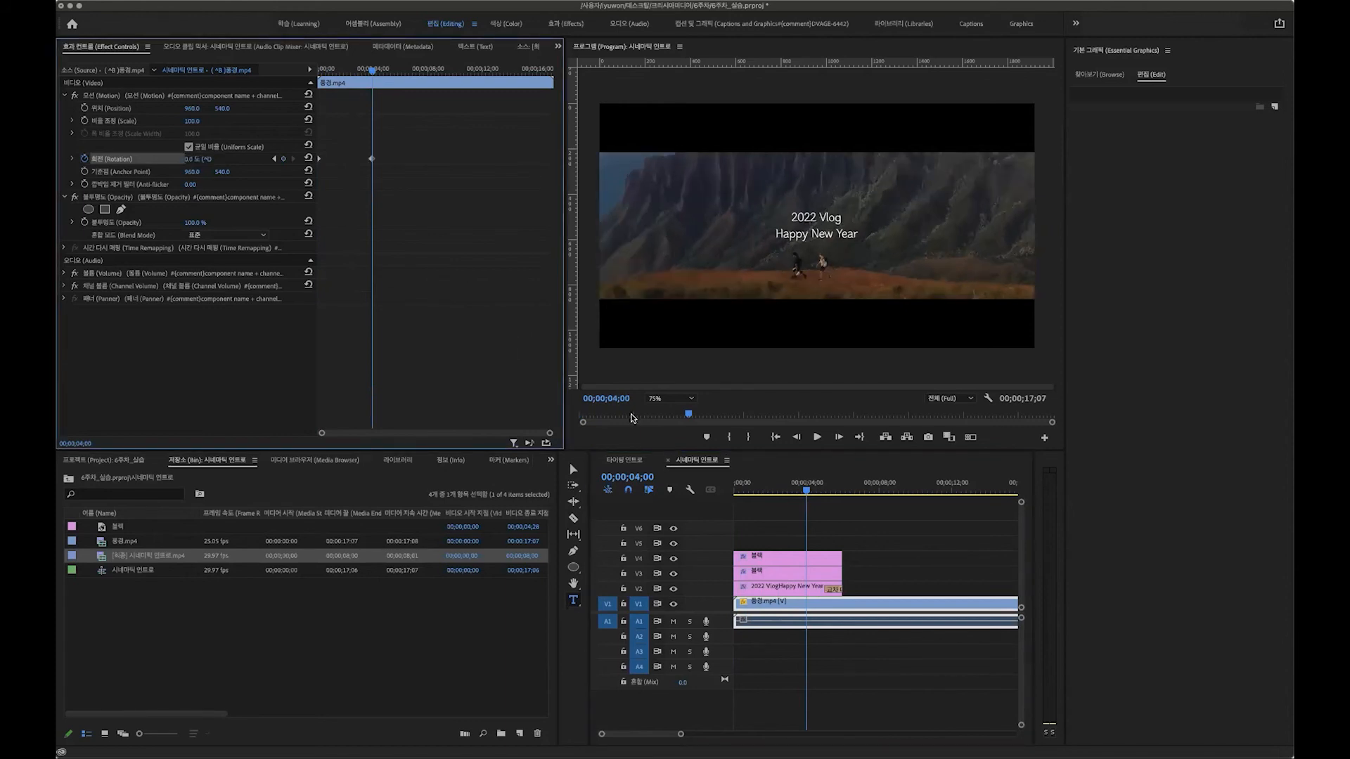
Play the intro from the start and scrub its early frames to check the rotated landscape clip's edges.
left_click(605, 479)
key("Home")
key("space")
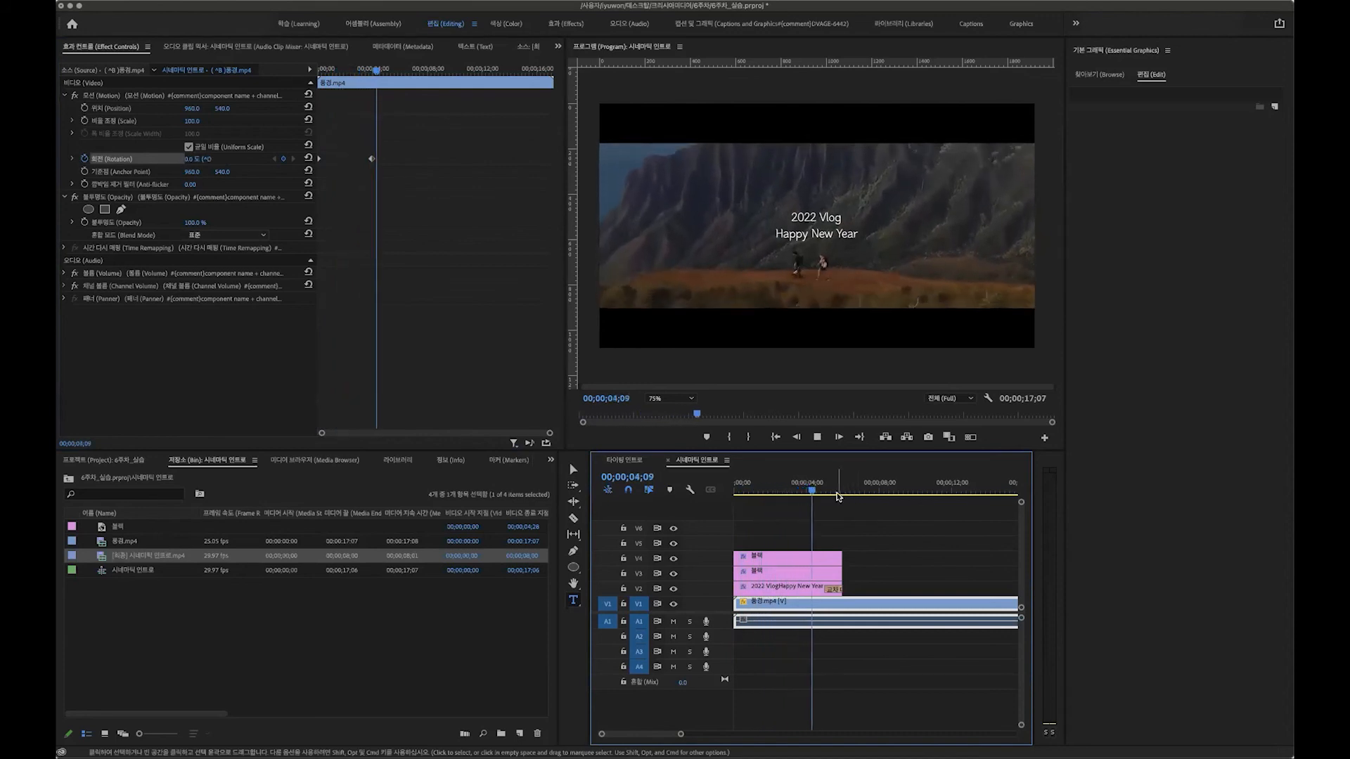
left_click(781, 485)
left_click_drag(778, 486, 760, 486)
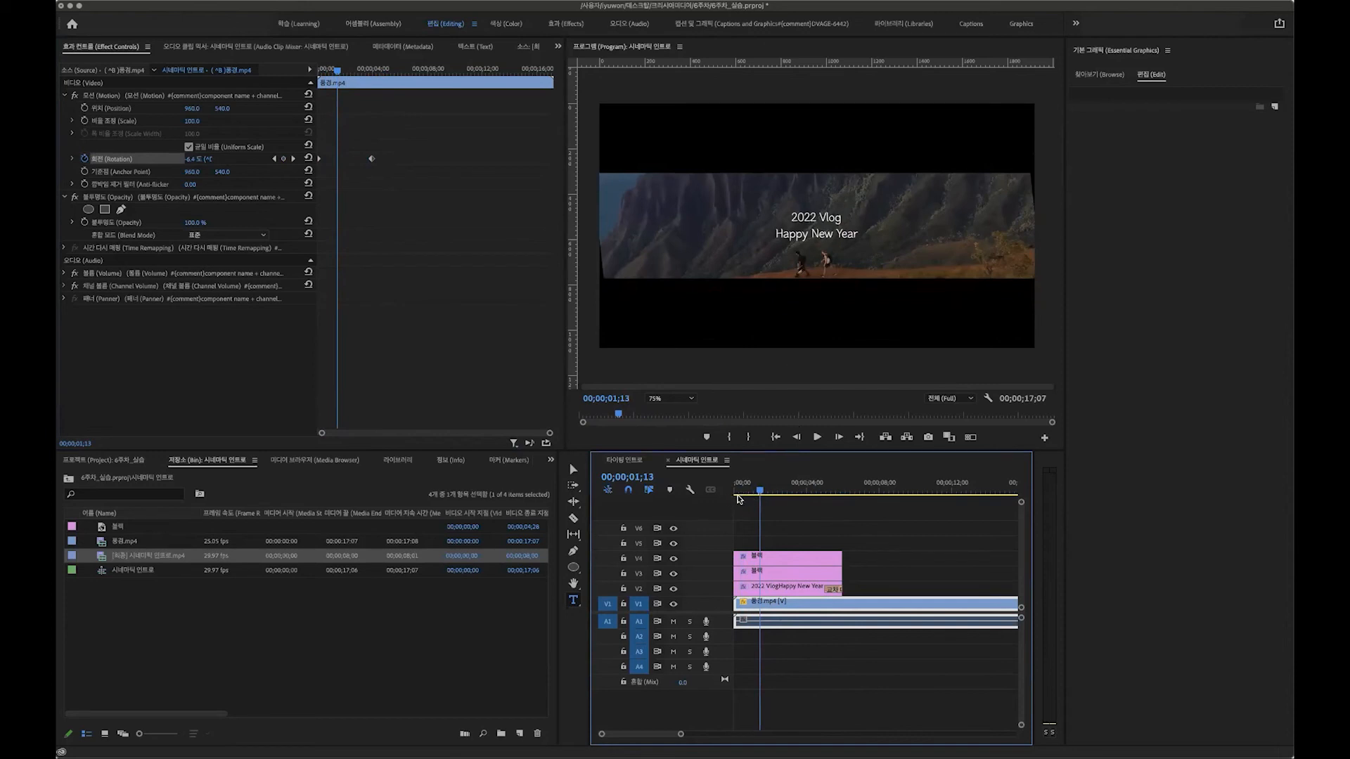
mouse_move(739, 490)
left_mouse_down()
mouse_move(717, 497)
mouse_move(779, 490)
mouse_move(762, 491)
left_mouse_up()
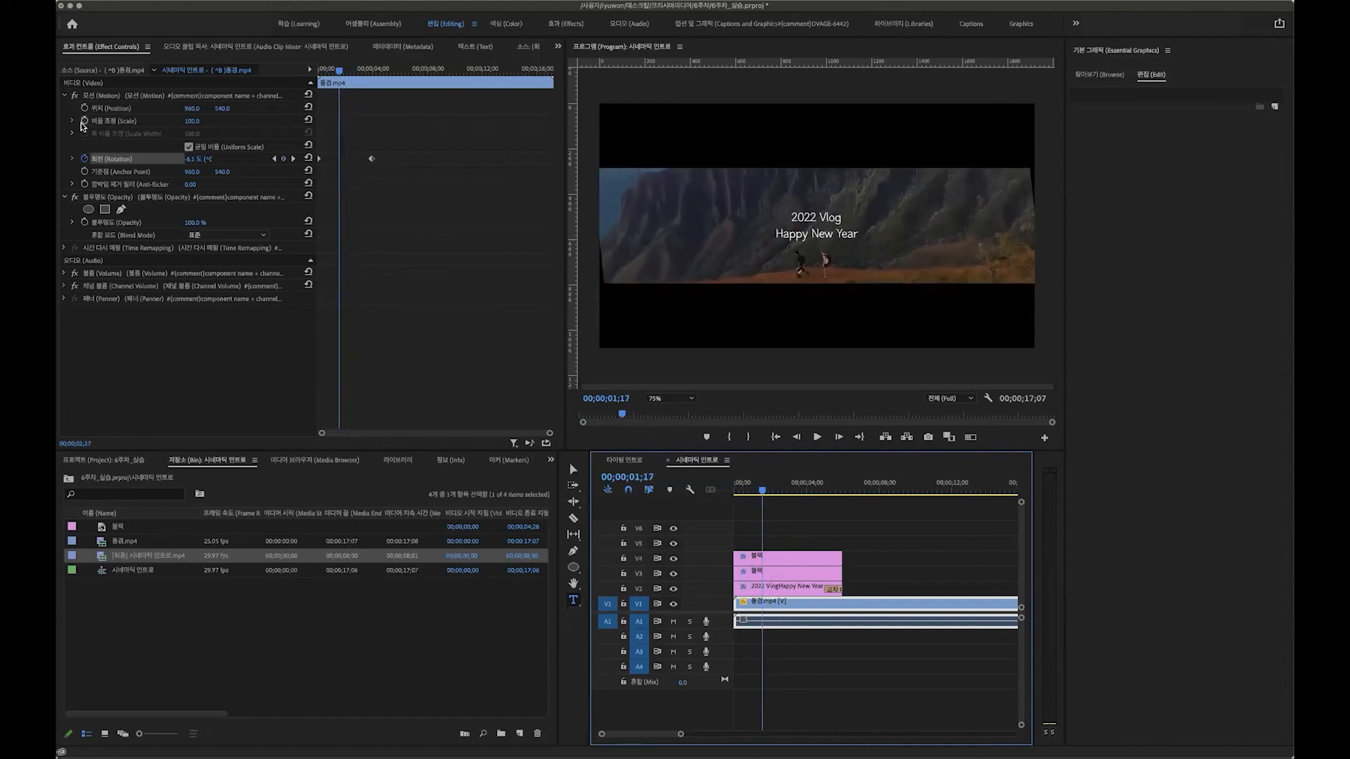
Set the landscape clip's scale to 105% to cover the exposed corners of the rotated picture.
left_click_drag(194, 125, 195, 125)
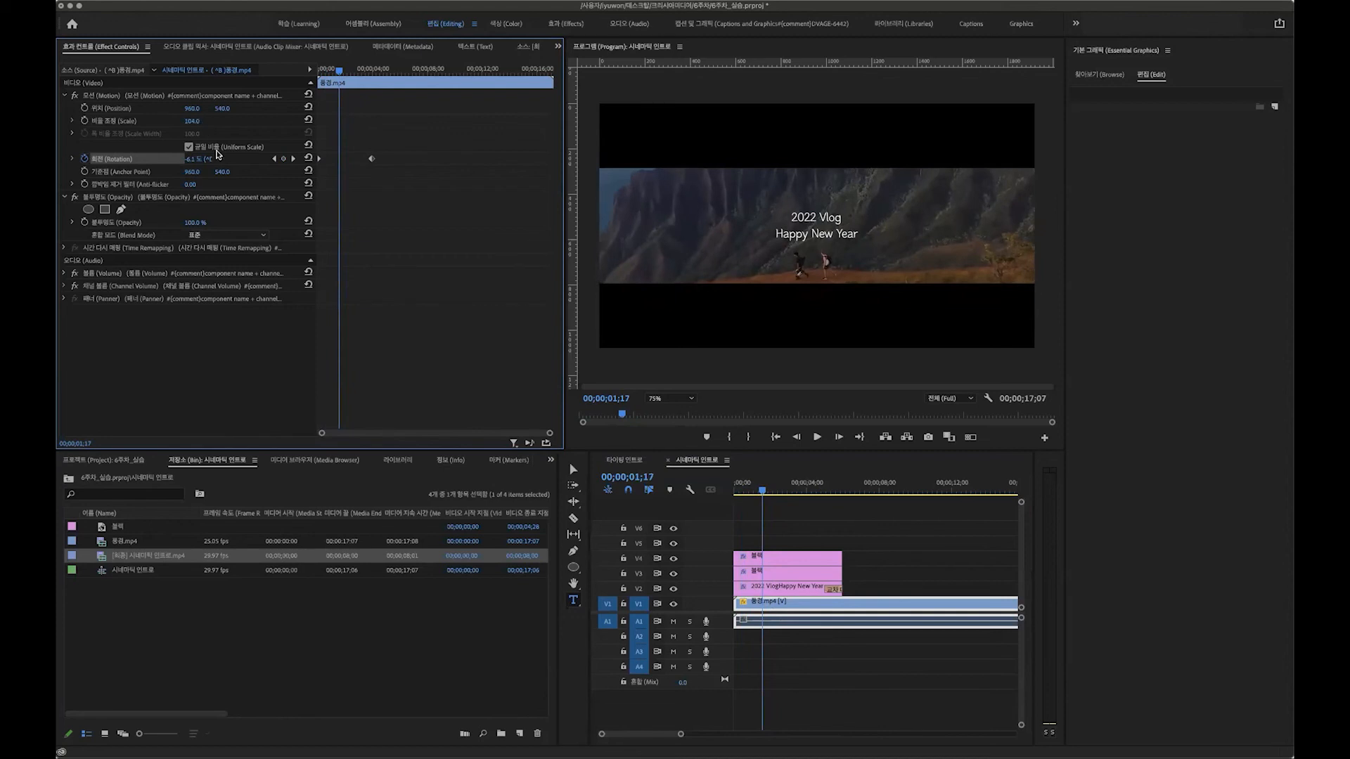
left_click(200, 121)
key("Return")
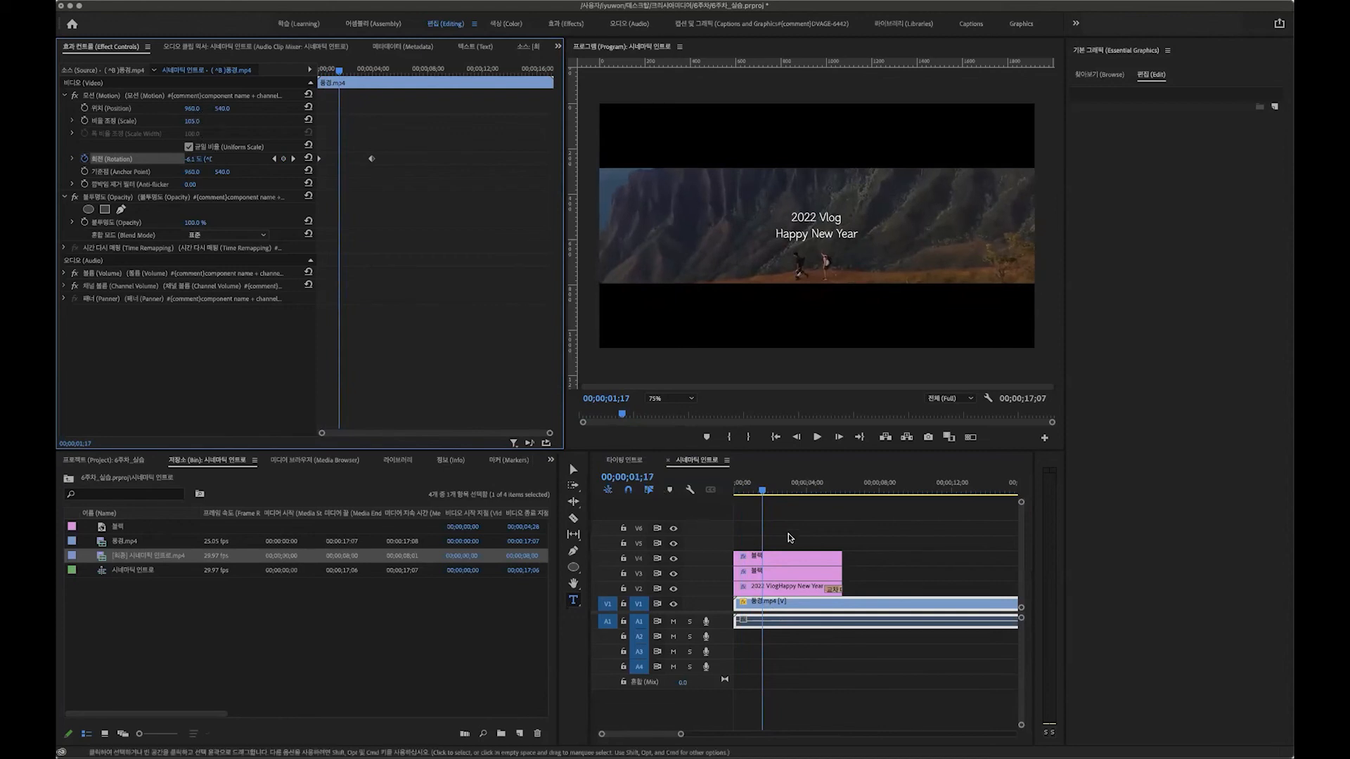
Add a Scale keyframe to the landscape clip at the sequence start and move the playhead to 00;00;04;00.
left_click(787, 498)
left_click_drag(760, 489, 713, 499)
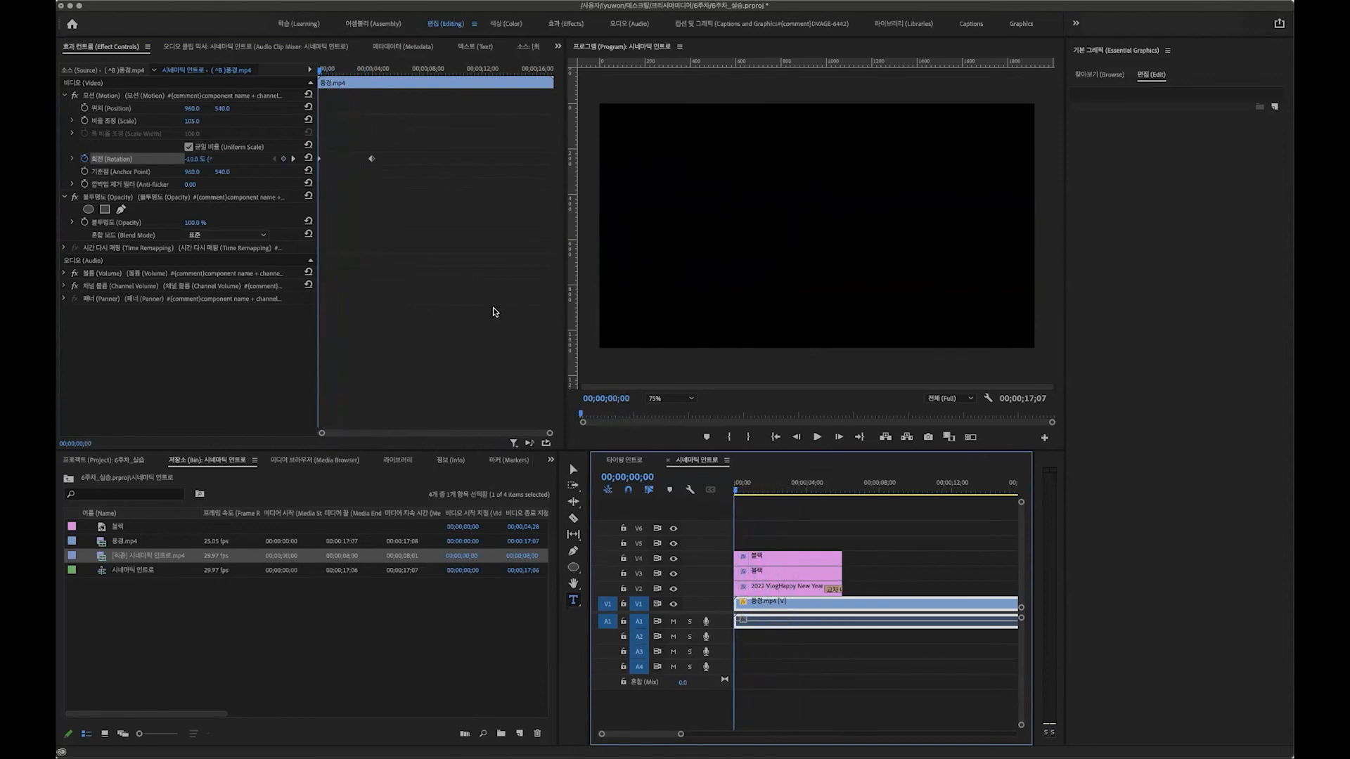
left_click(83, 121)
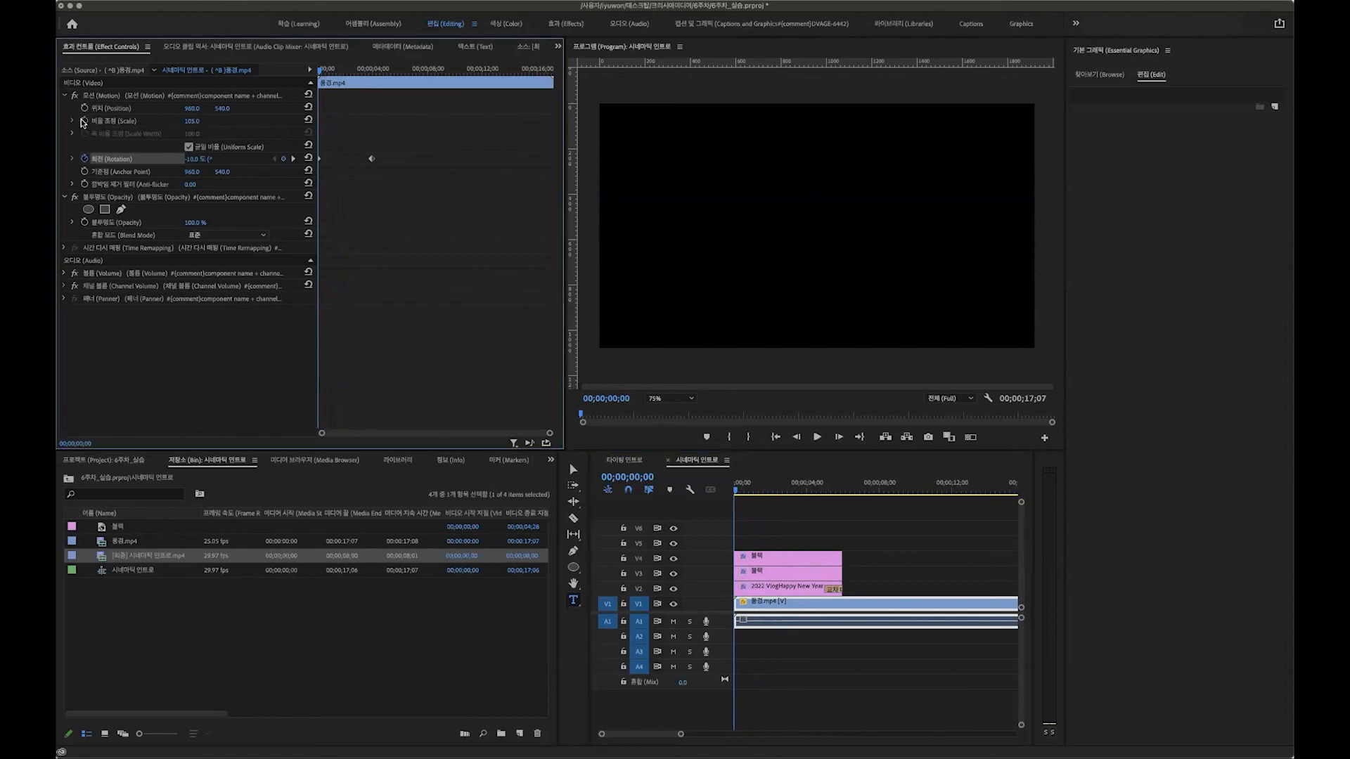
left_click(644, 478)
type("4;")
type("00")
key("Return")
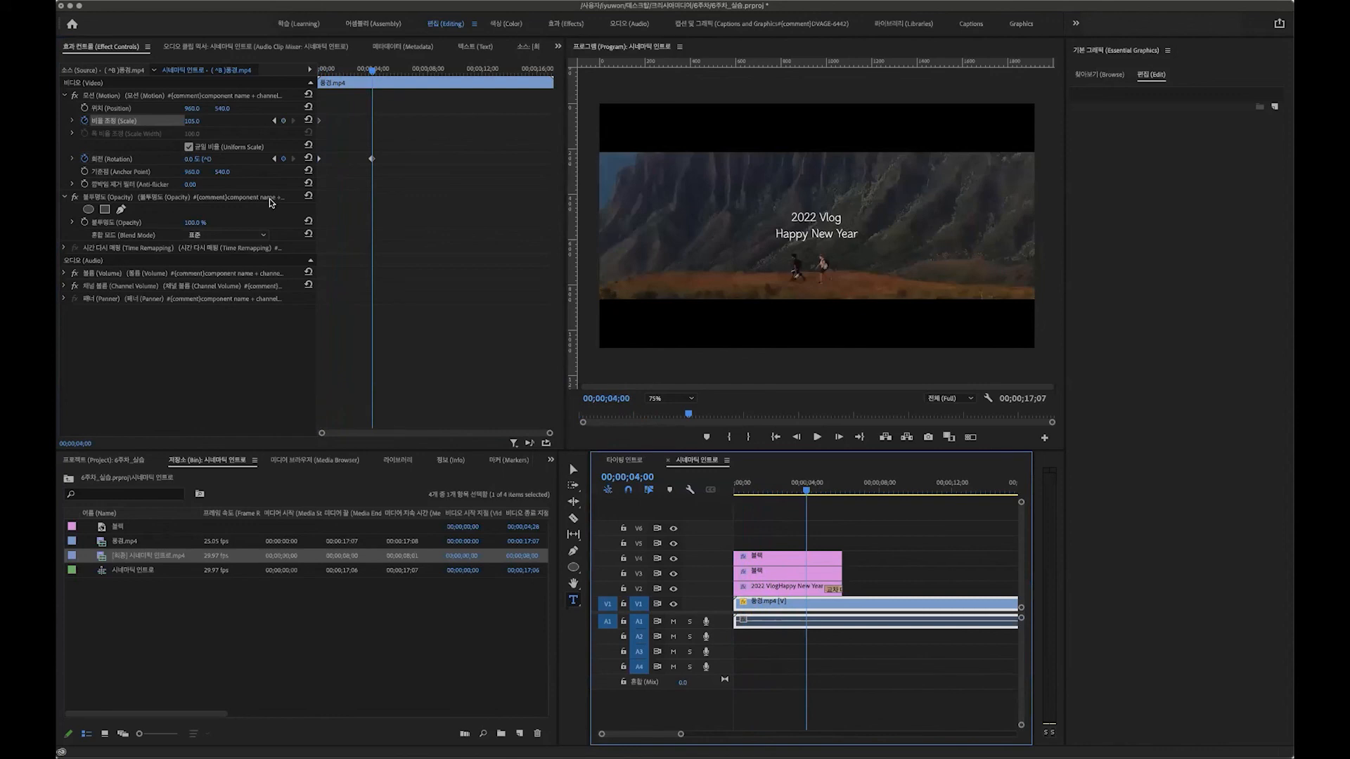
left_click(190, 122)
type("0")
key("Return")
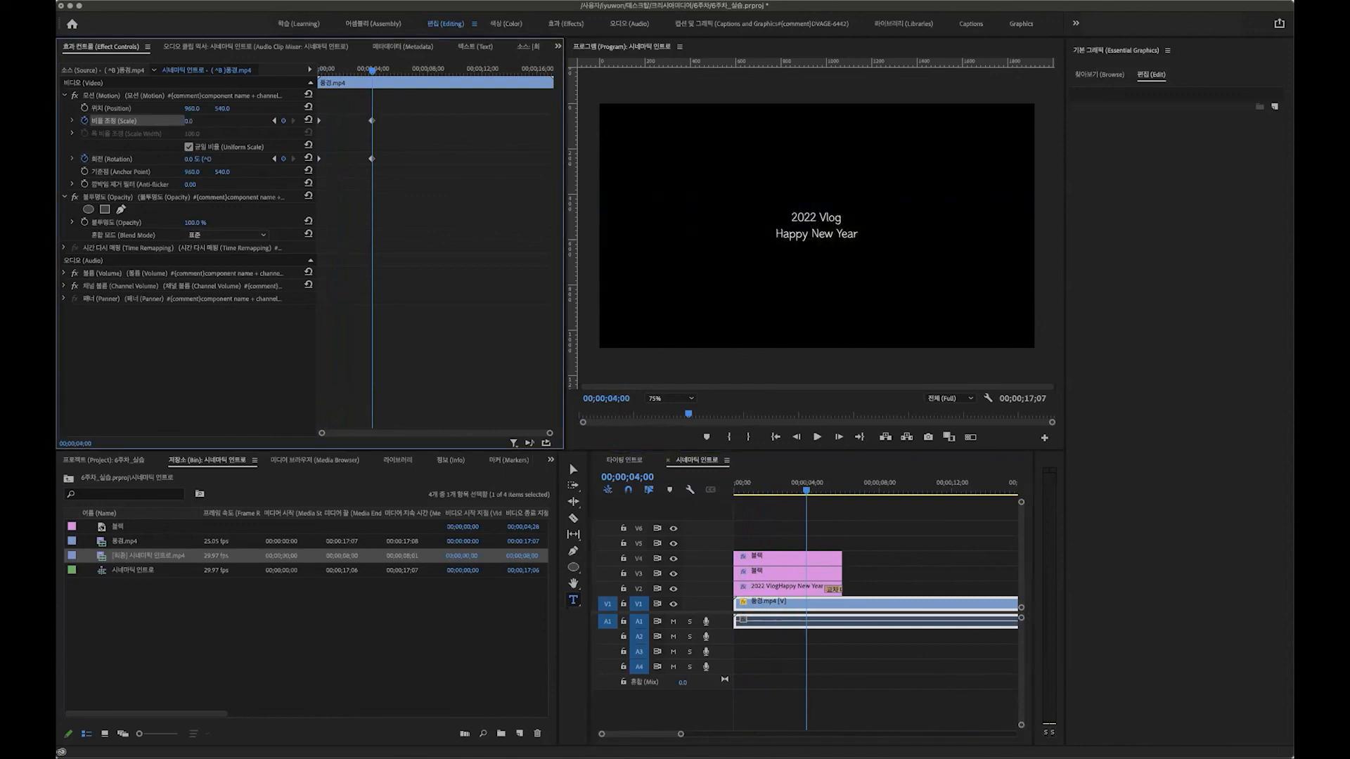
key("super+z")
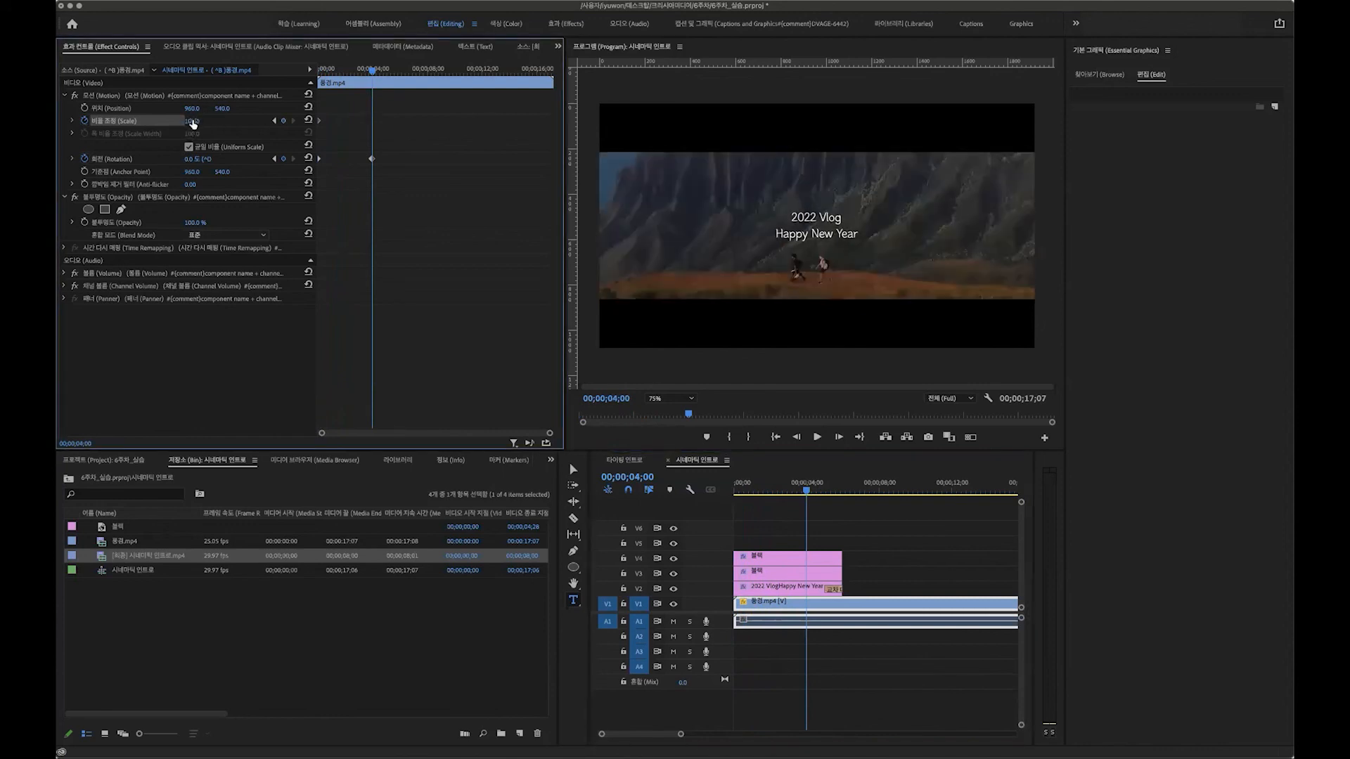
Set the landscape clip's scale to 100% at 00;00;04;00 to create the ending Scale keyframe.
left_click(201, 119)
type("100")
key("Return")
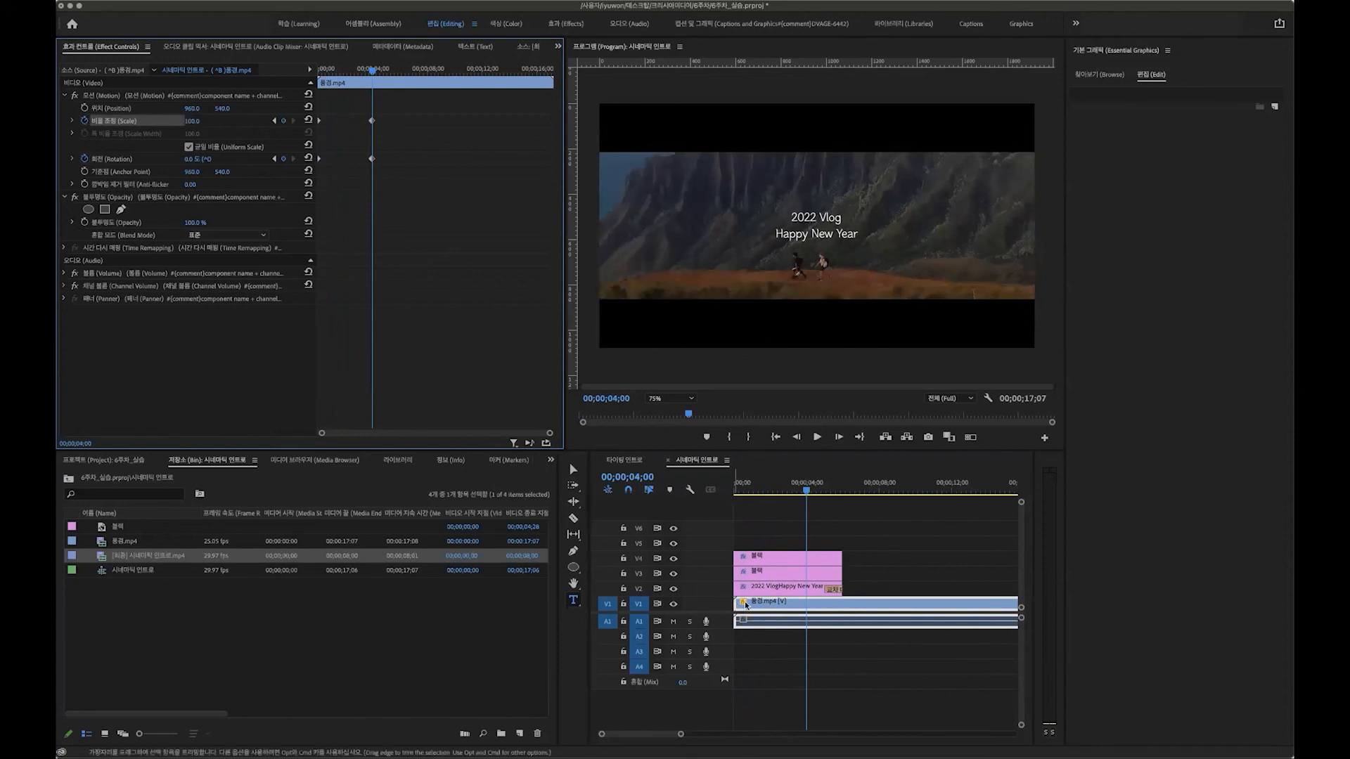
Play the intro twice from the start to check the combined rotation and scale animation behind the title.
left_click_drag(806, 490, 631, 488)
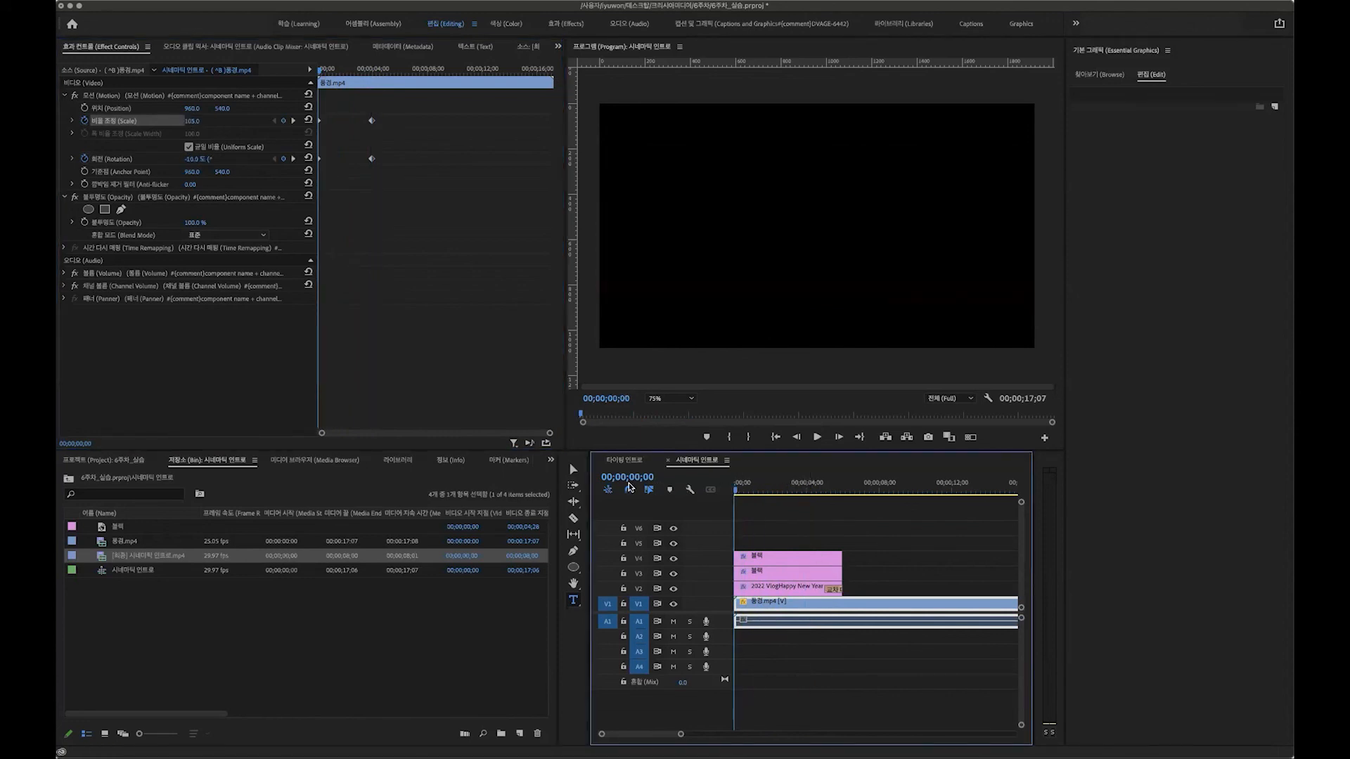
key("space")
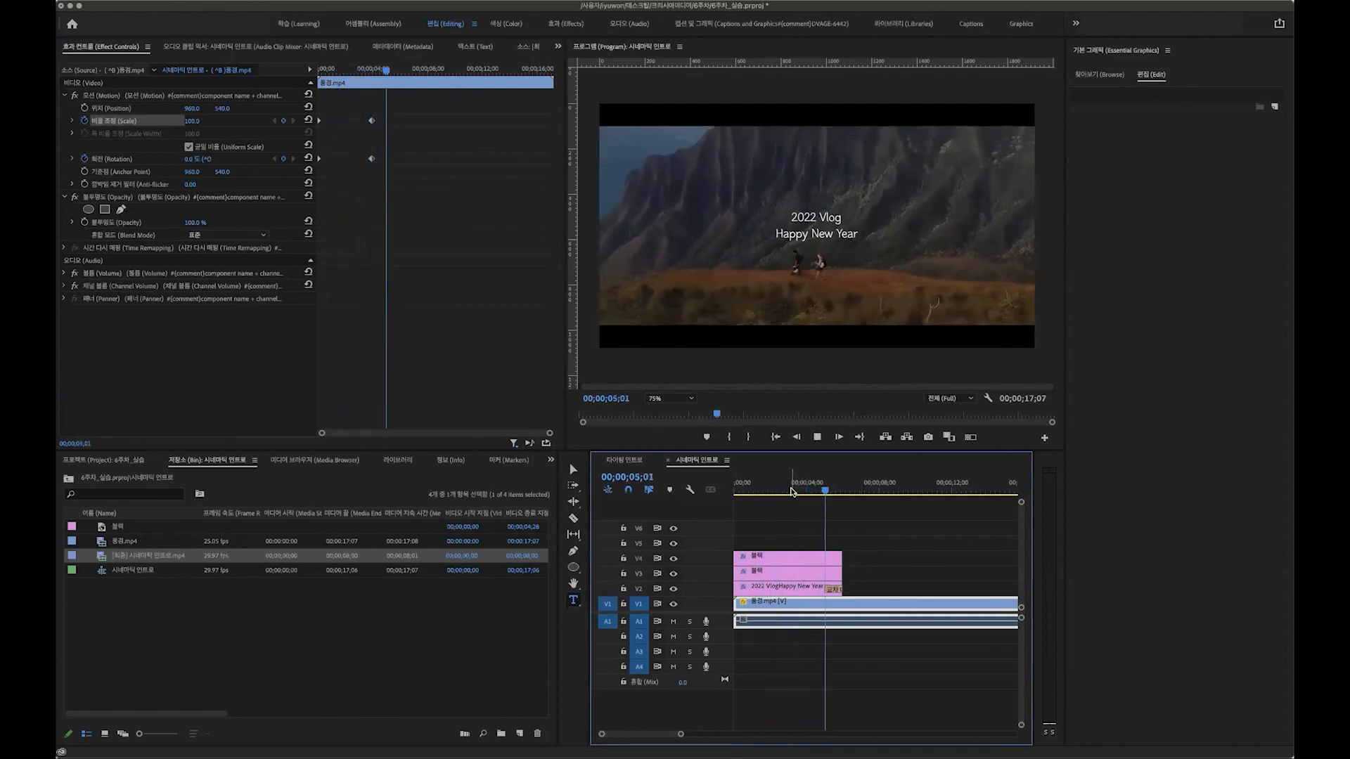
key("space")
left_click_drag(824, 489, 635, 478)
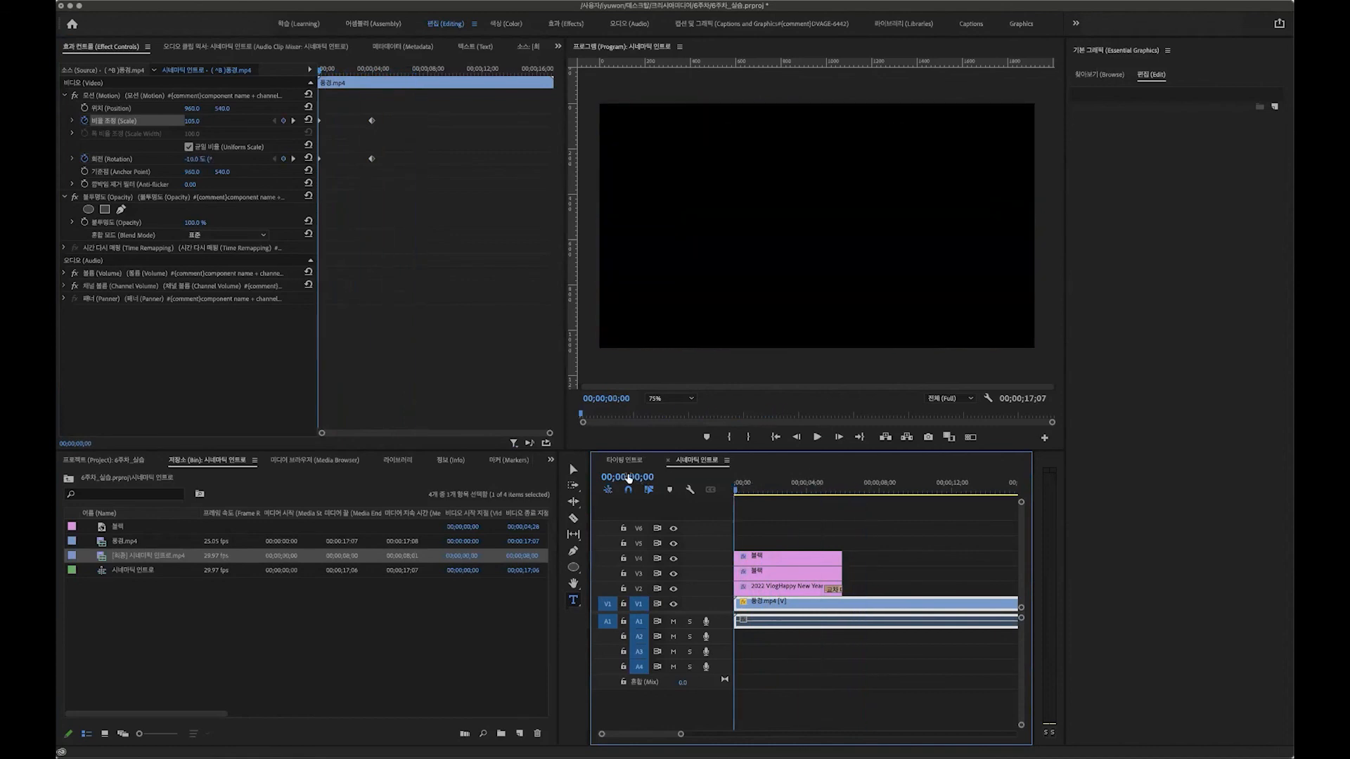
key("space")
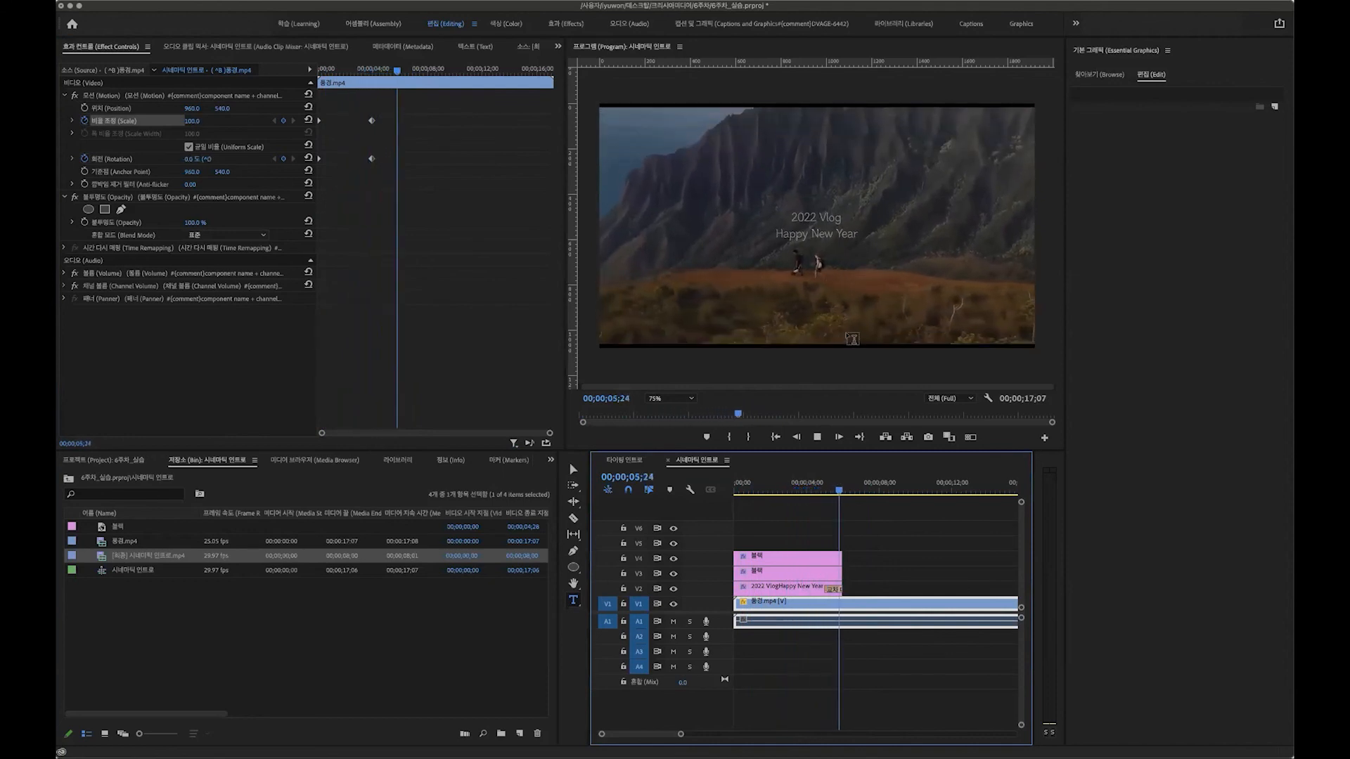
Replay the cinematic intro from the start several times to review the matte bars, title dissolve, and landscape rotation and scale animation.
key("space")
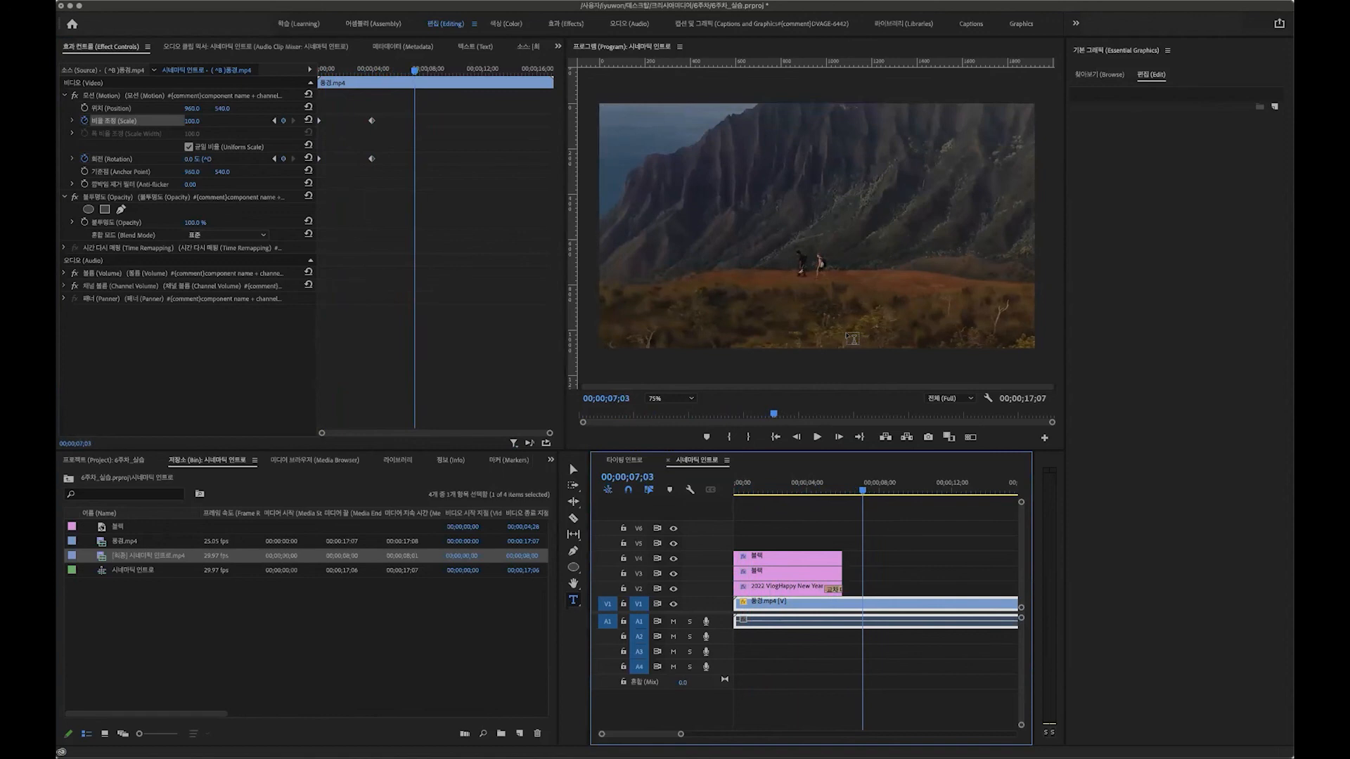
left_click_drag(797, 480, 636, 480)
key("space")
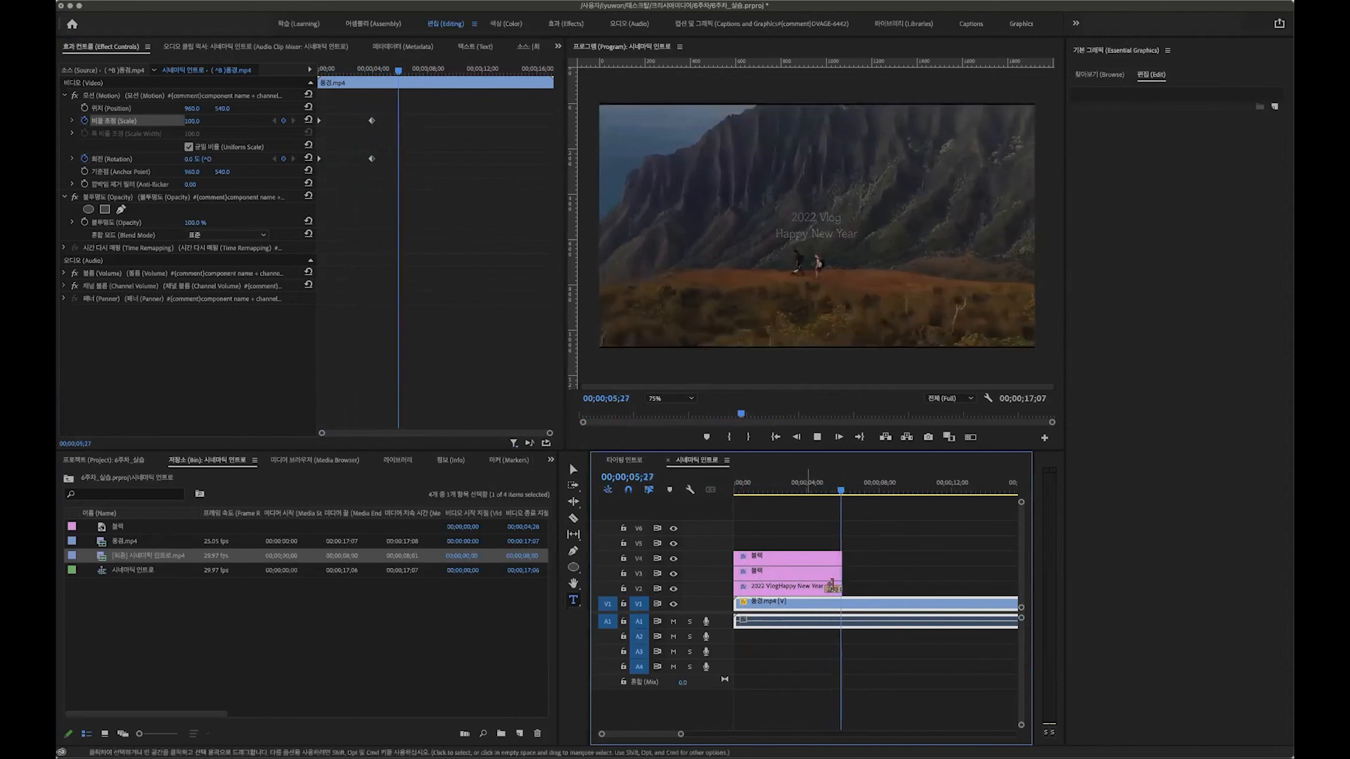
key("space")
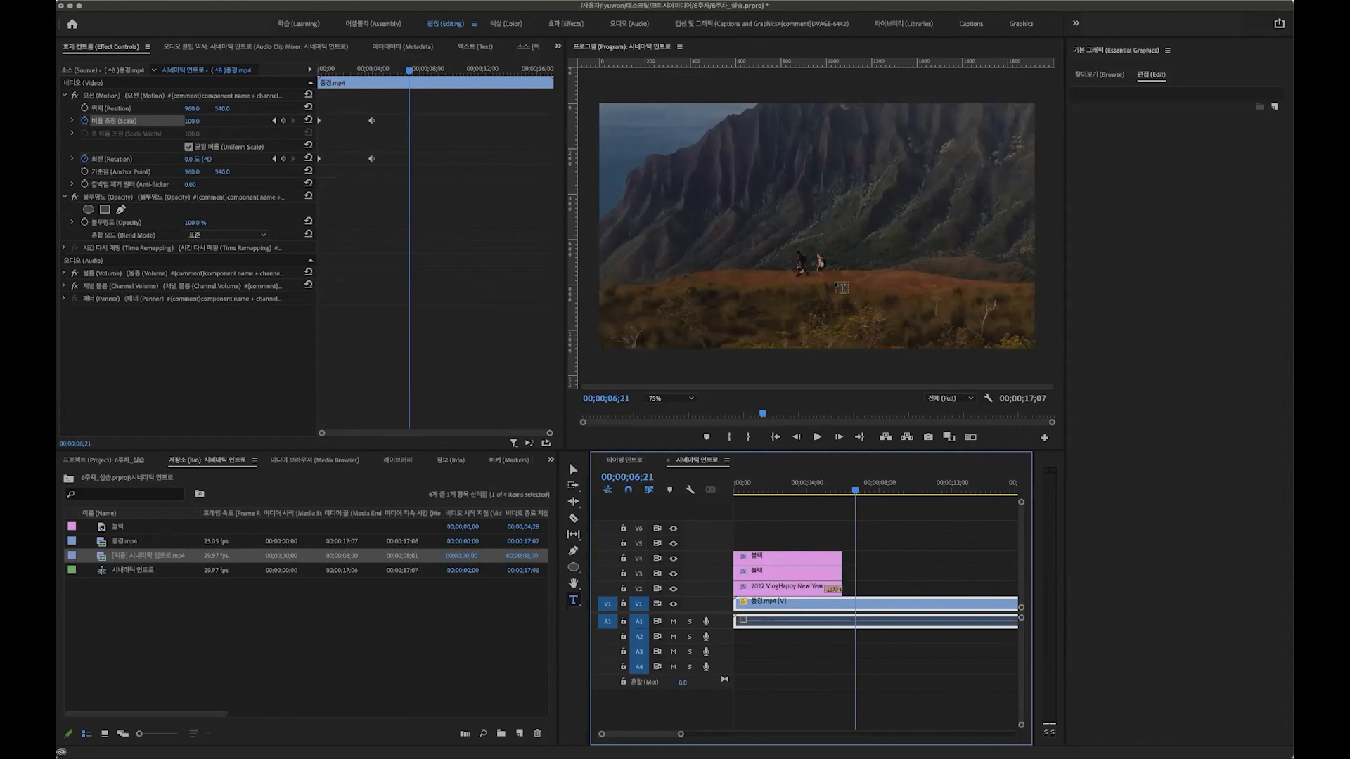
left_click_drag(744, 484, 687, 488)
key("space")
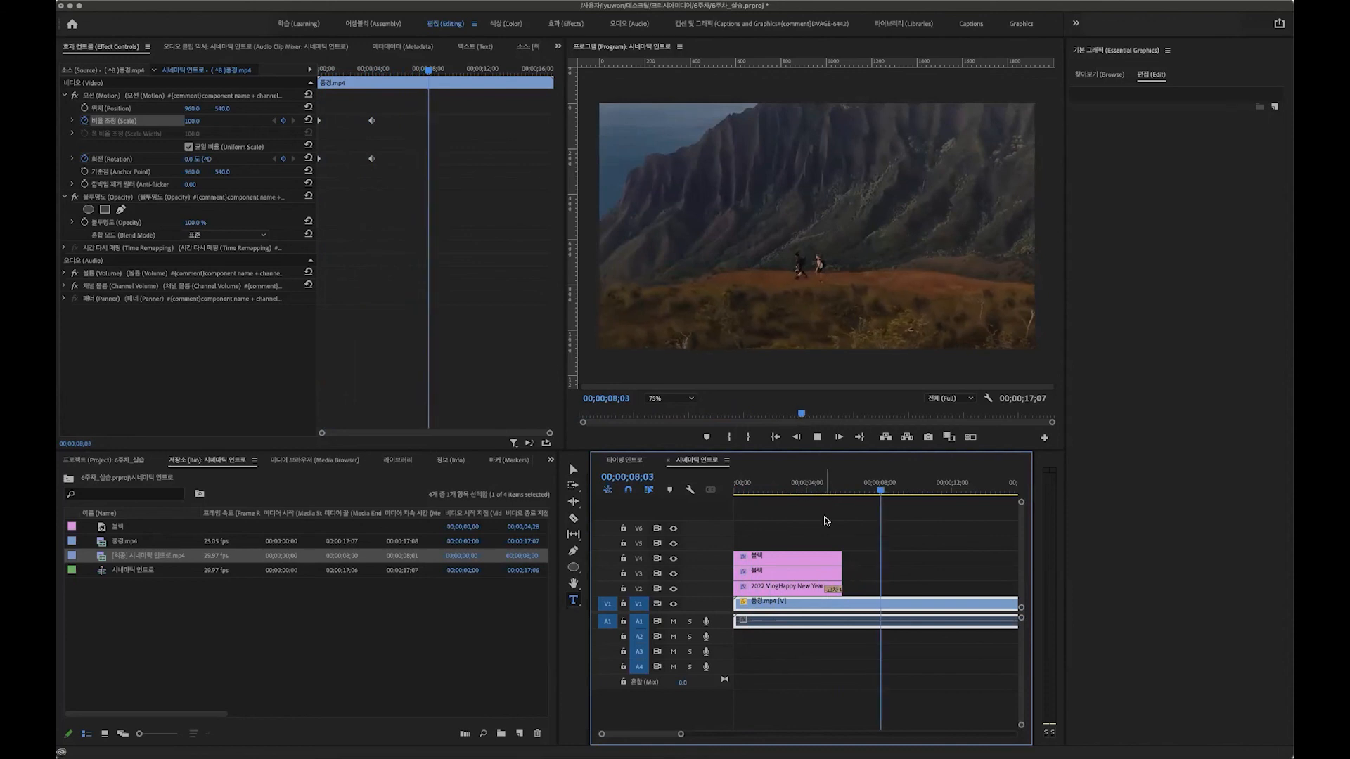
scroll(838, 557, "right", 5)
scroll(837, 556, "left", 4)
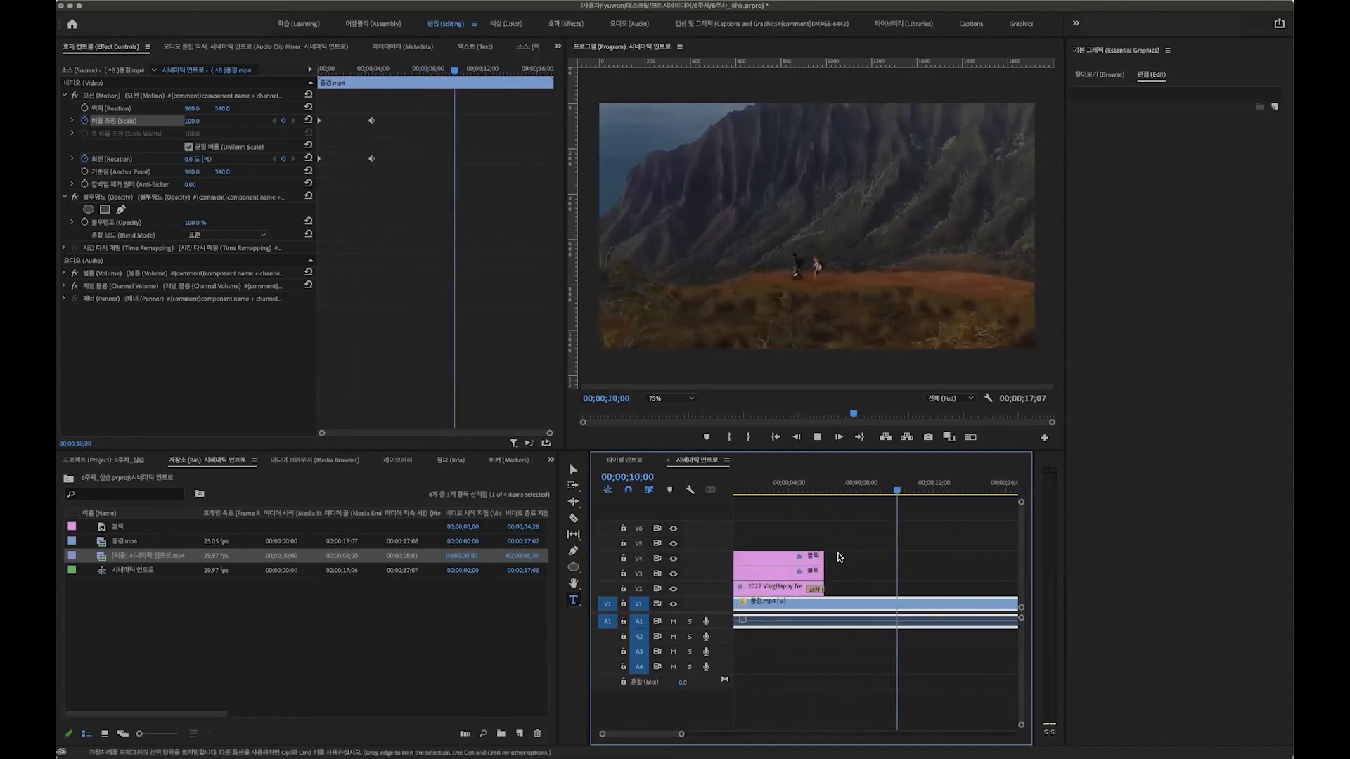
key("space")
scroll(838, 556, "left", 1)
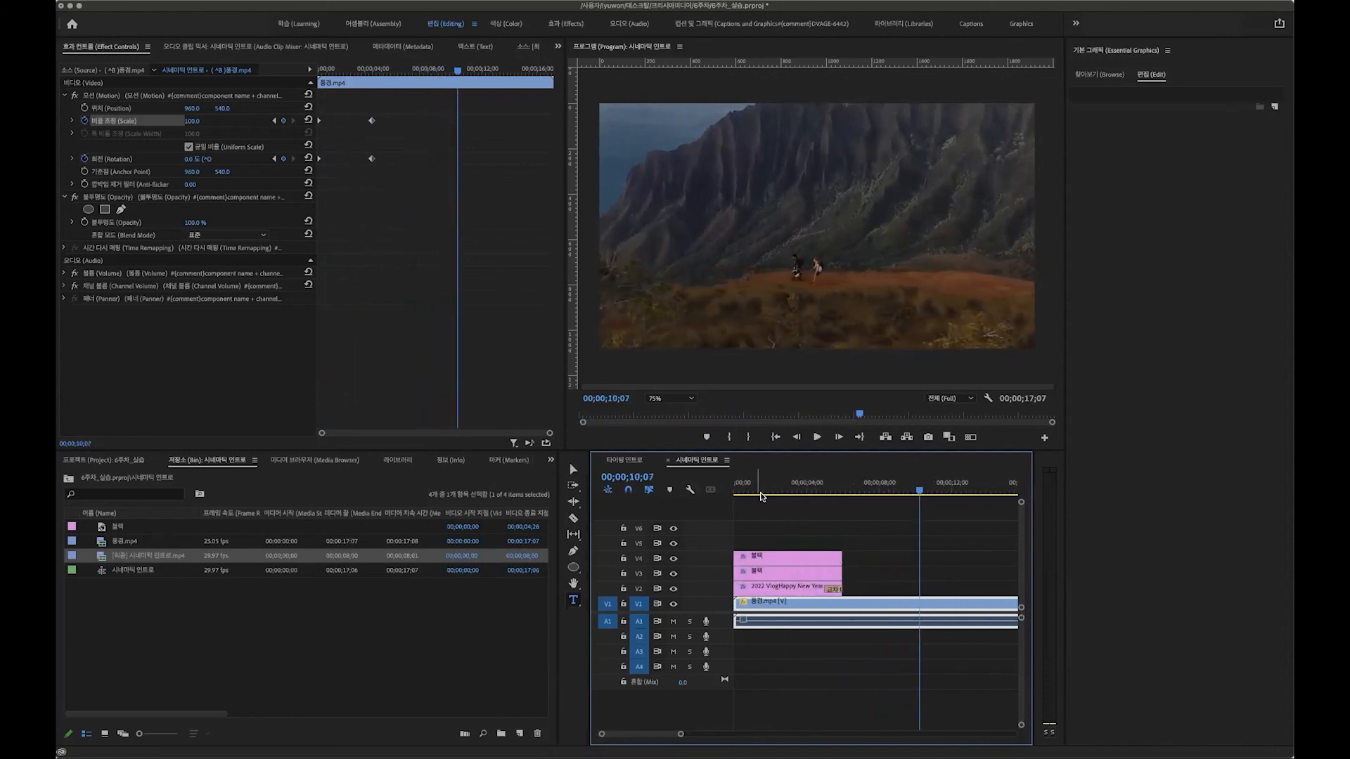
left_click_drag(761, 492, 695, 493)
key("space")
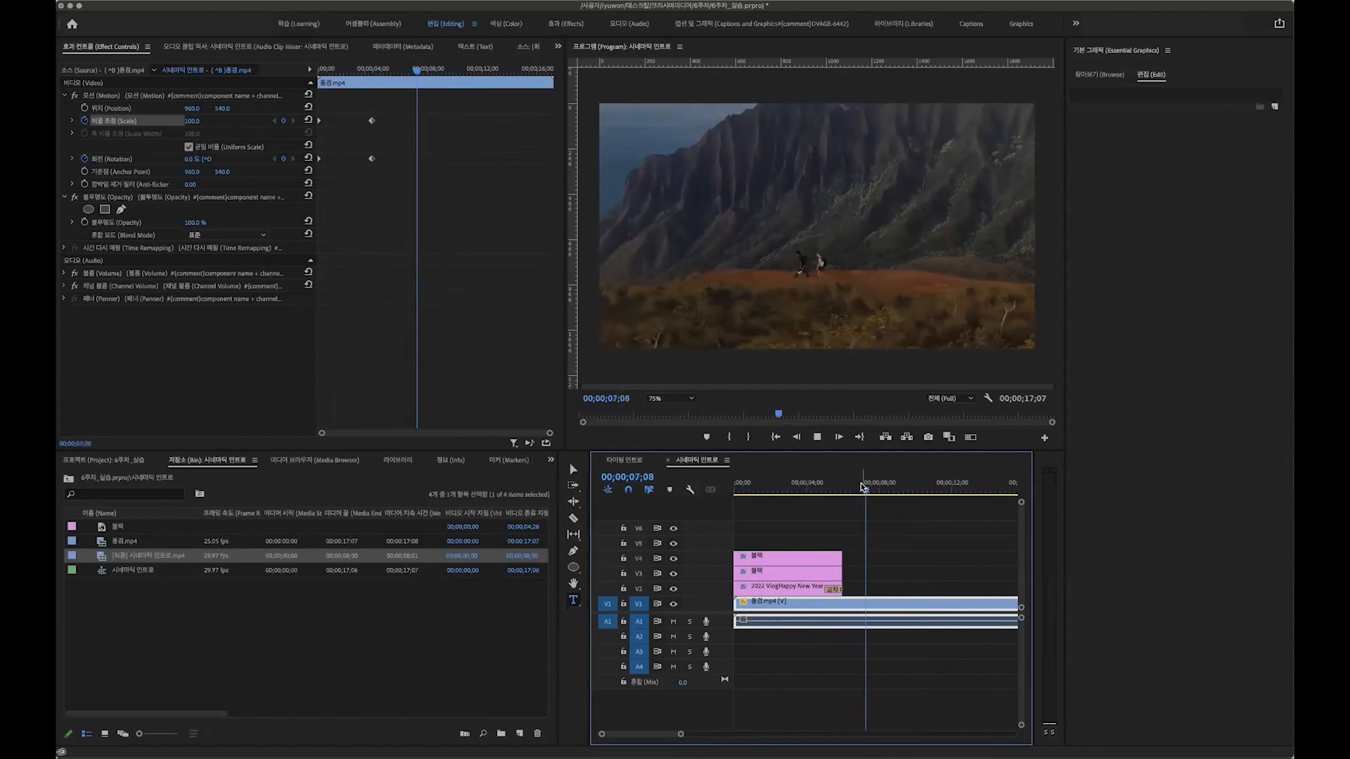
key("space")
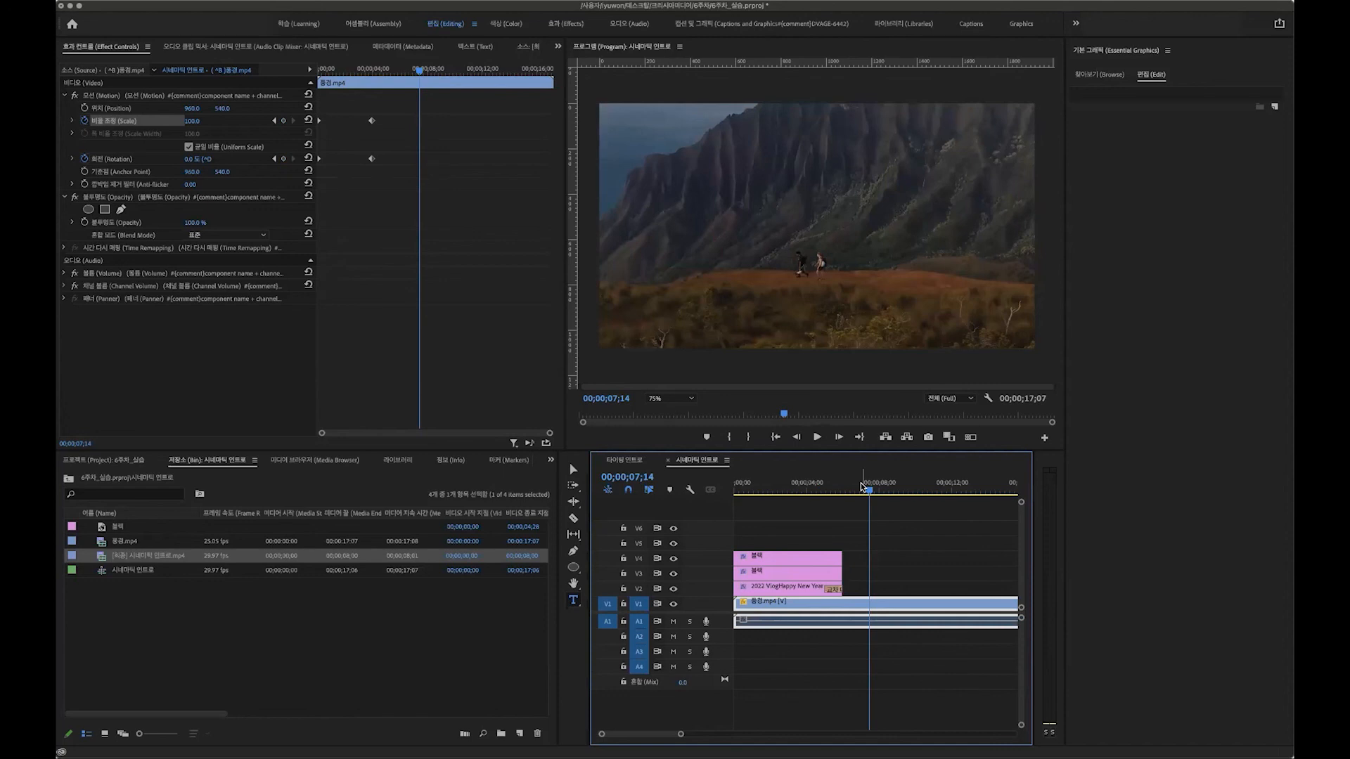
Switch to the 타이핑 인트로 sequence and play its typing title animation with the bear picture.
left_click(624, 461)
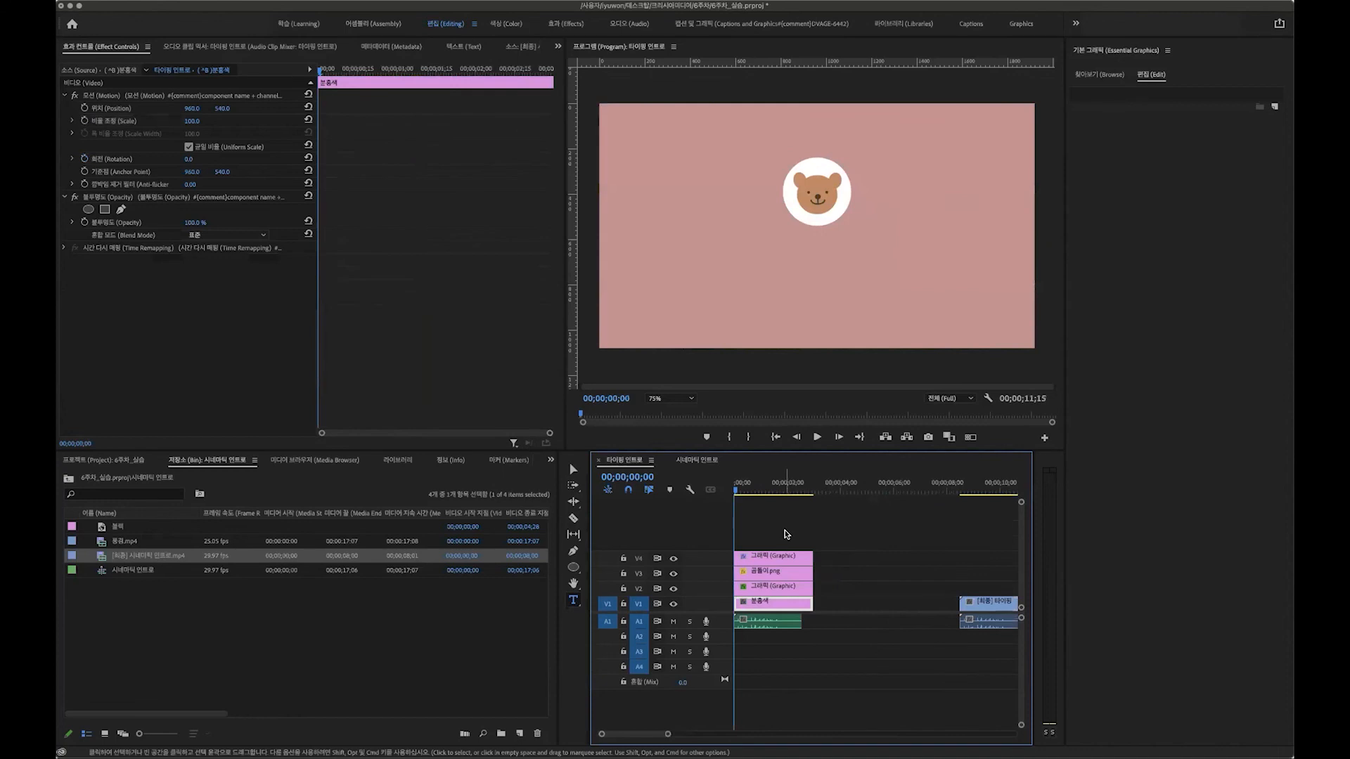
key("space")
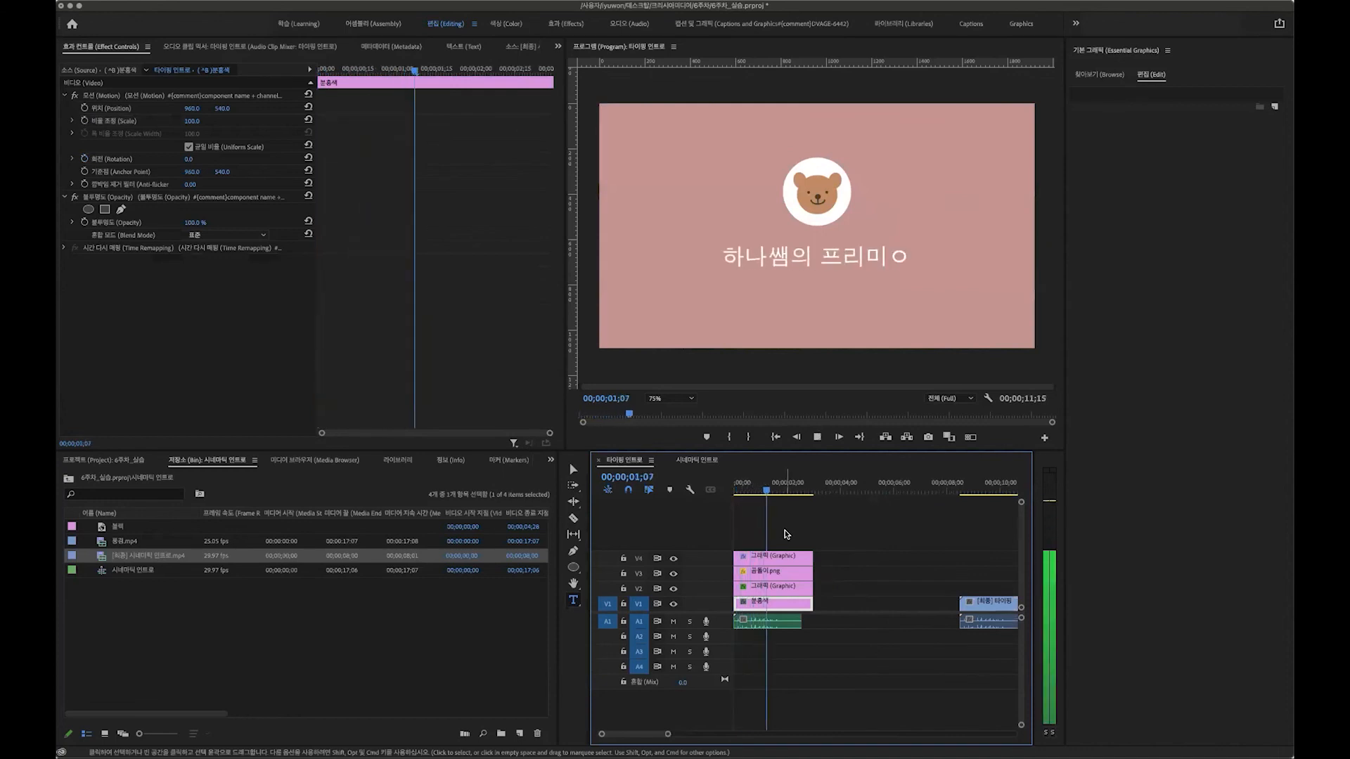
key("space")
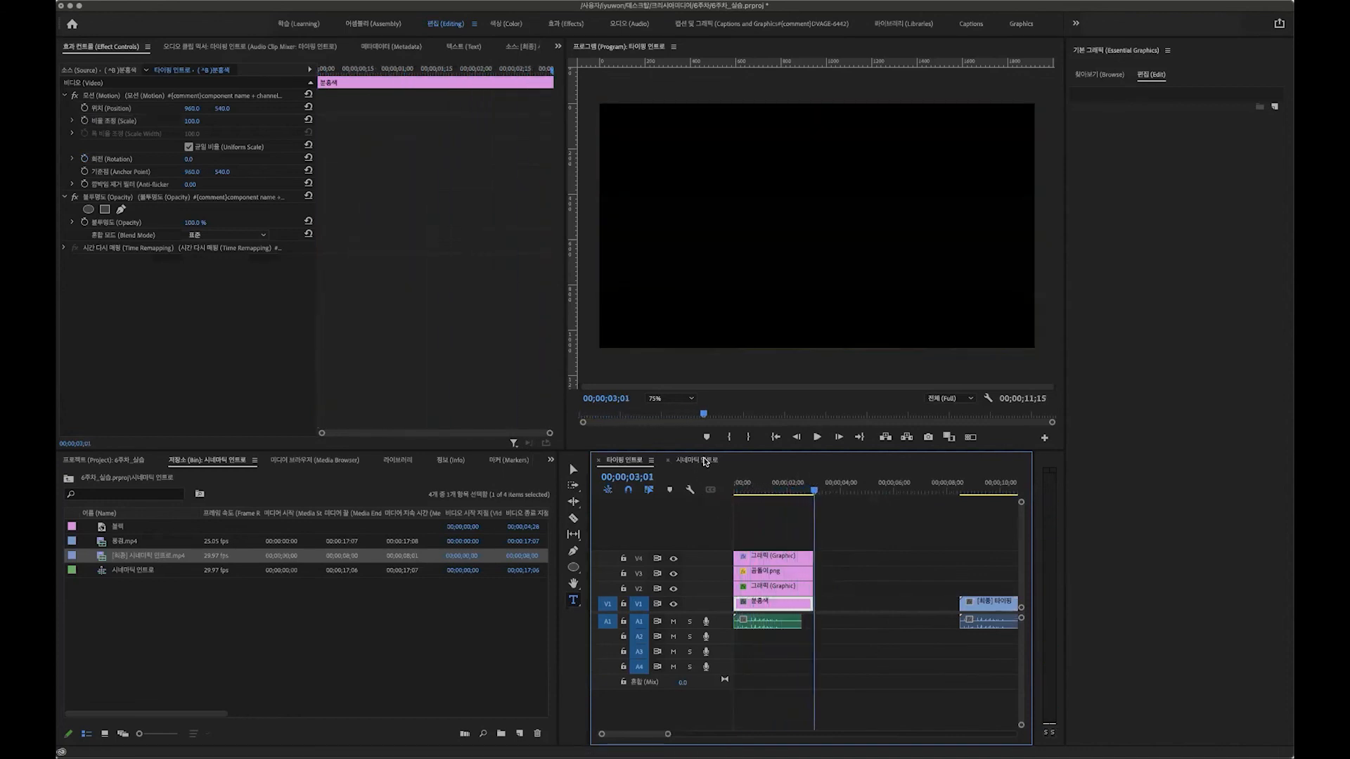
Return to the 시네마틱 인트로 sequence and play it from the start through the end of the title.
left_click(706, 461)
left_click(733, 482)
key("space")
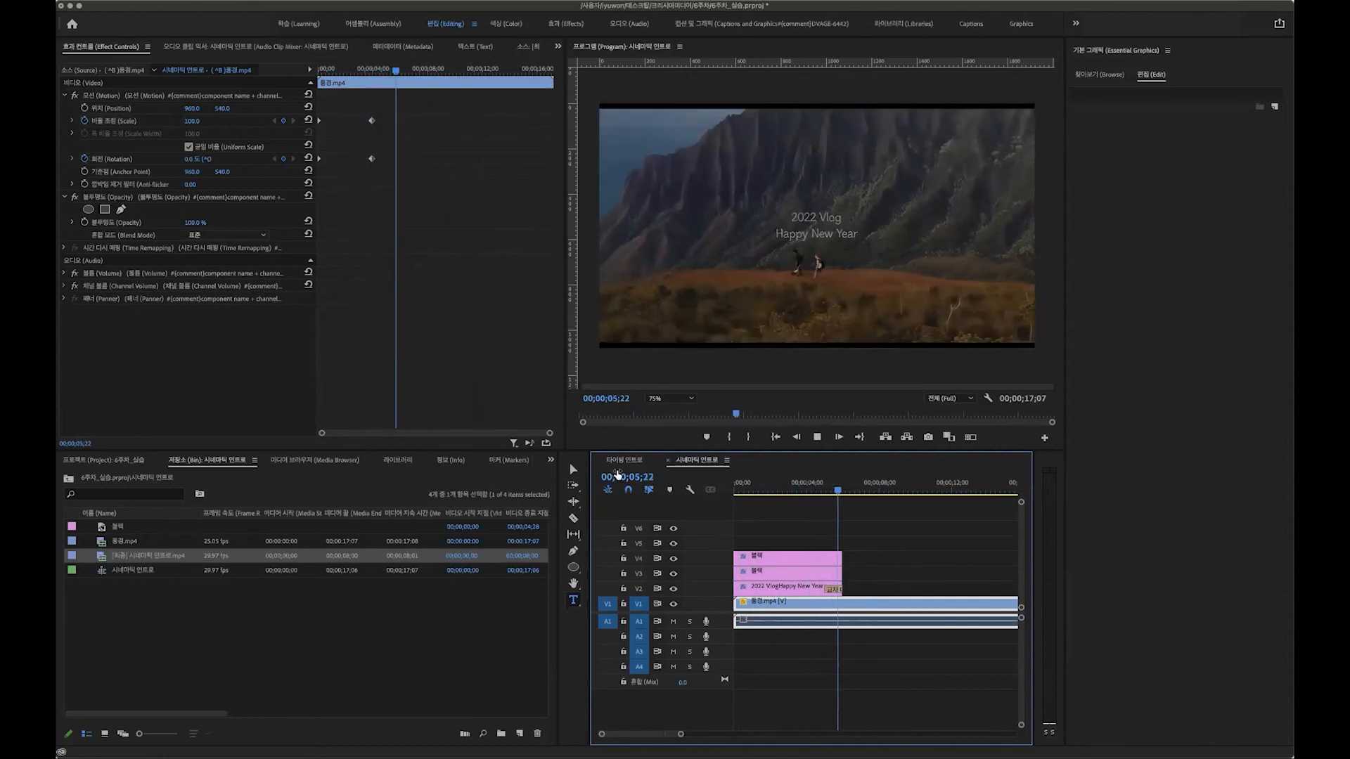
key("space")
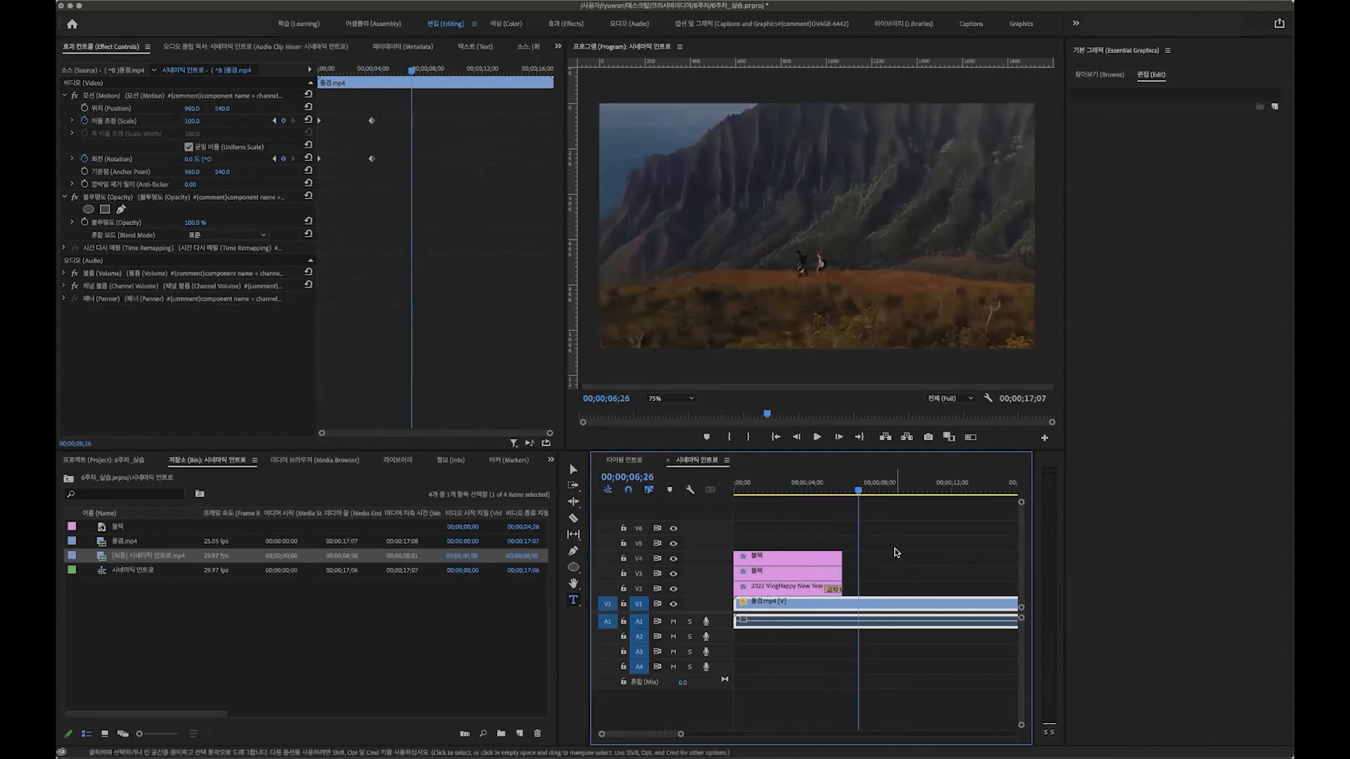